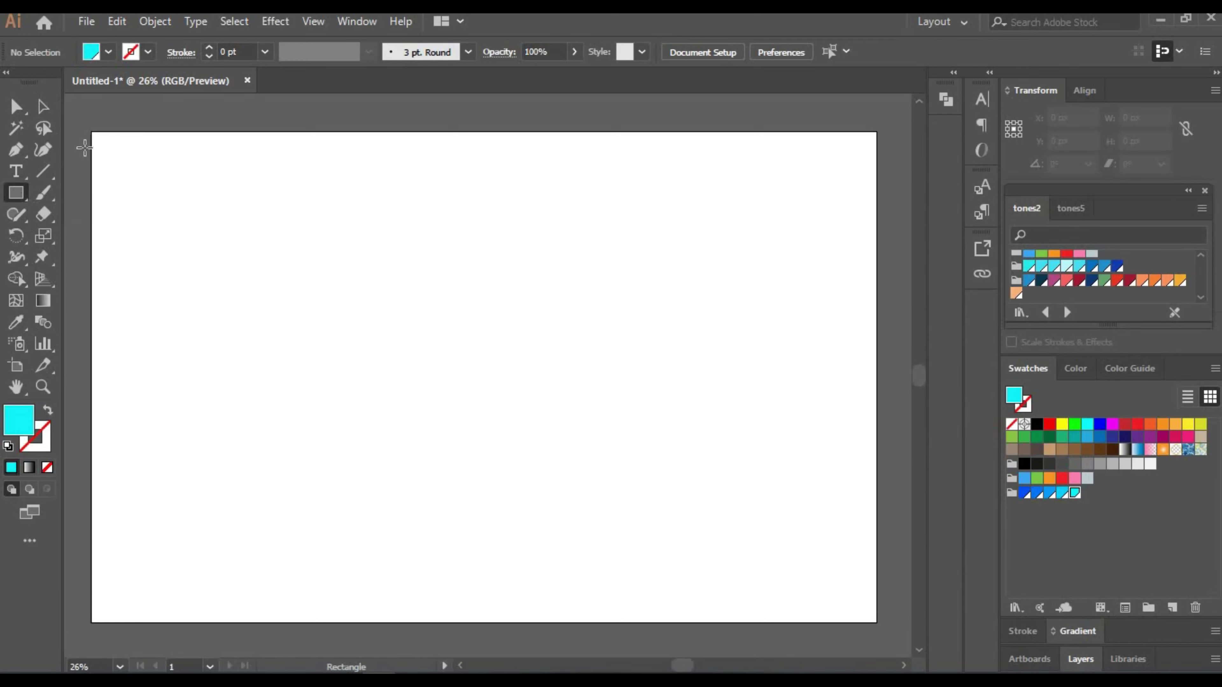
Draw an artboard-sized rectangle and rename Layer 1 to 'background'.
{"action": "left_click_drag", "start_coordinate": [84, 147], "coordinate": [877, 622]}
{"action": "left_click", "coordinate": [1080, 659]}
{"action": "double_click", "coordinate": [1116, 451]}
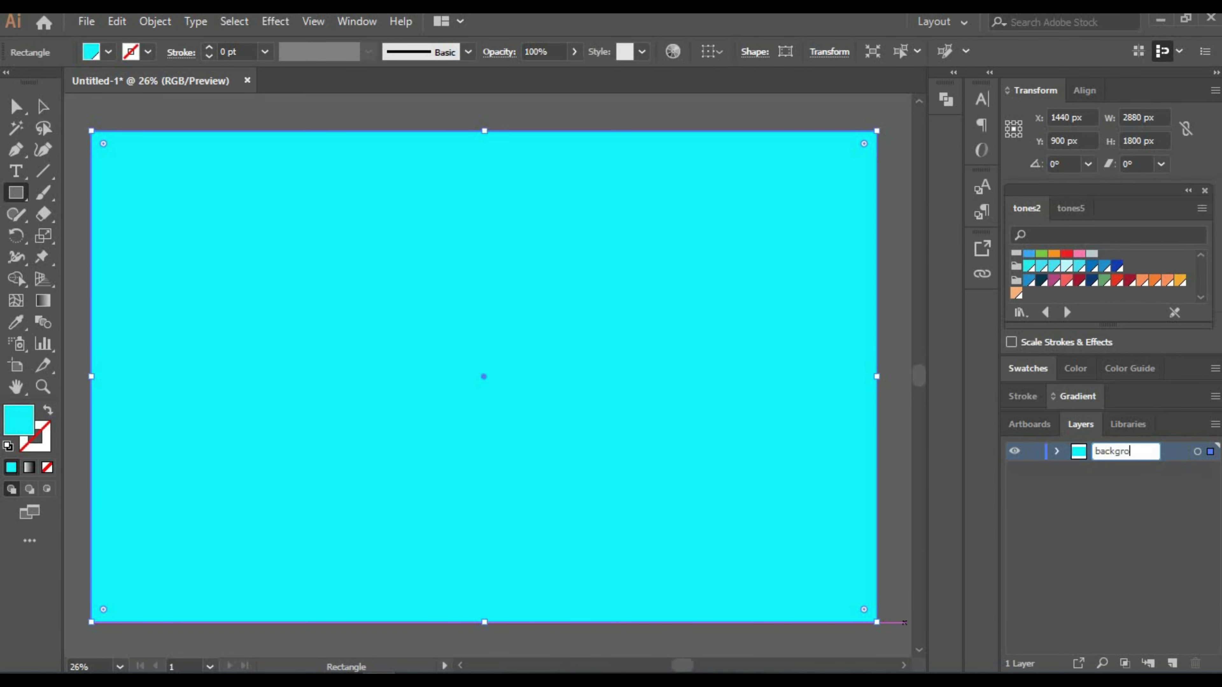
Fill the background rectangle with a dark navy swatch.
{"action": "left_click", "coordinate": [1028, 368]}
{"action": "left_click", "coordinate": [1117, 265]}
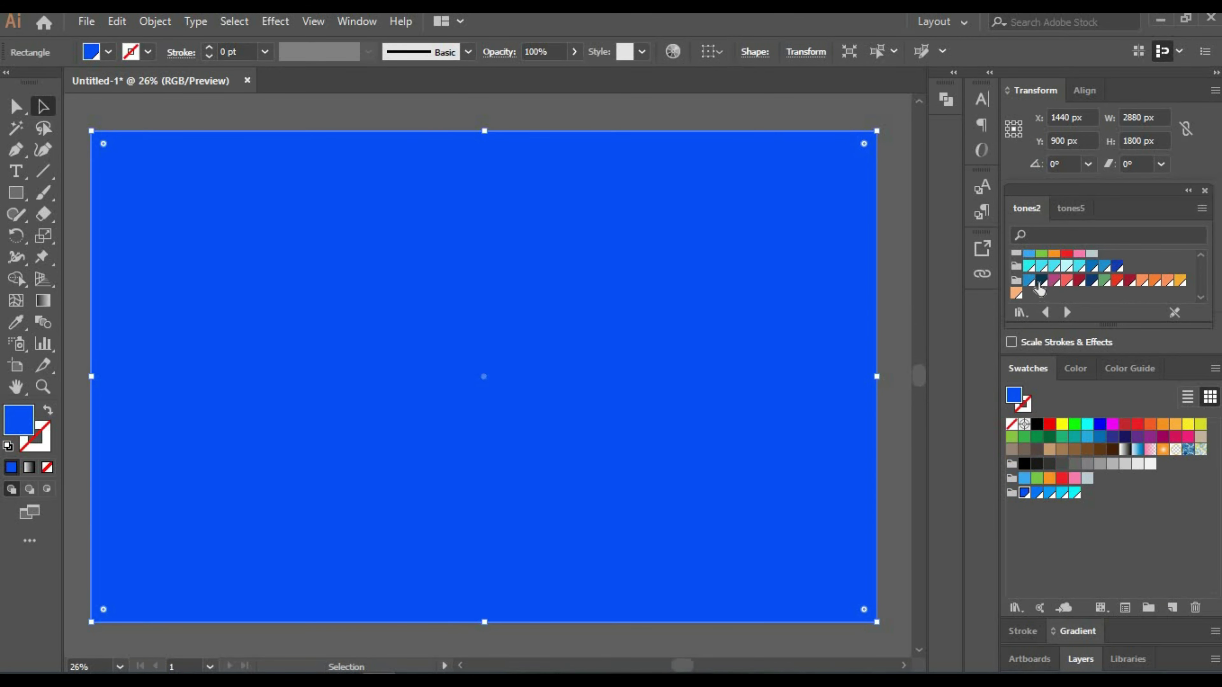
{"action": "left_click", "coordinate": [1041, 281]}
{"action": "left_click", "coordinate": [1095, 270]}
{"action": "left_click", "coordinate": [1101, 427]}
{"action": "left_click", "coordinate": [1129, 369]}
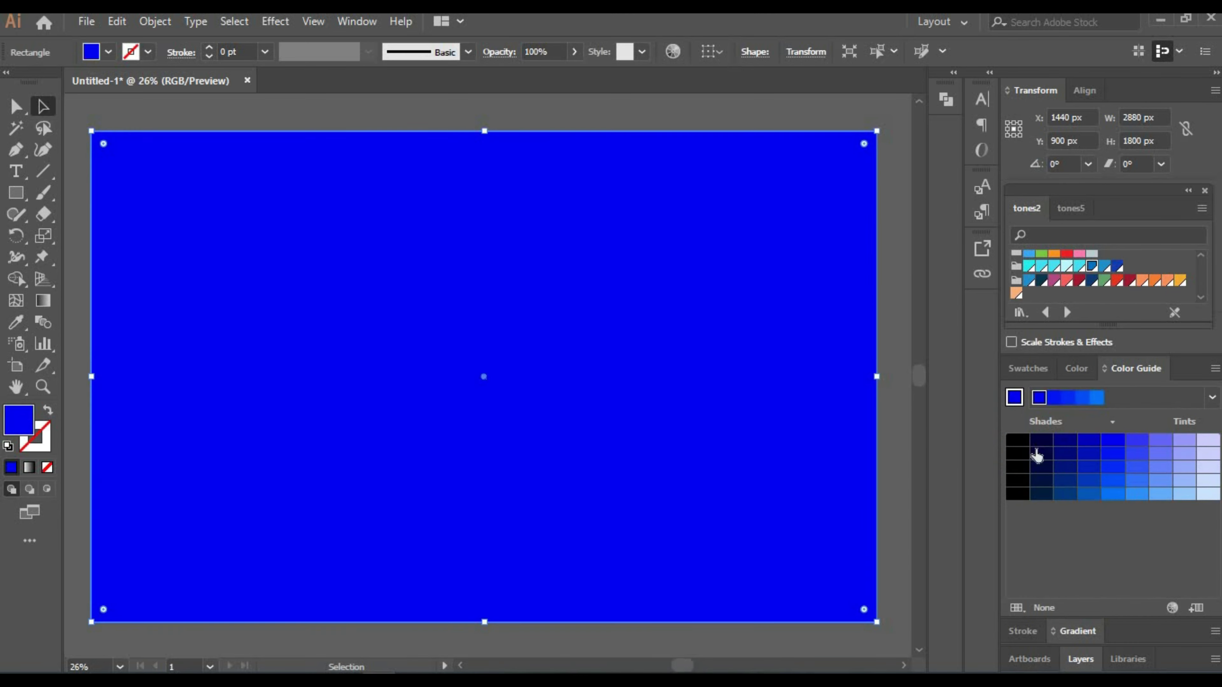
{"action": "left_click", "coordinate": [1041, 450]}
{"action": "left_click", "coordinate": [1028, 368]}
Add Layer 2 above and lock the background layer.
{"action": "left_click", "coordinate": [1080, 659]}
{"action": "left_click", "coordinate": [1172, 663]}
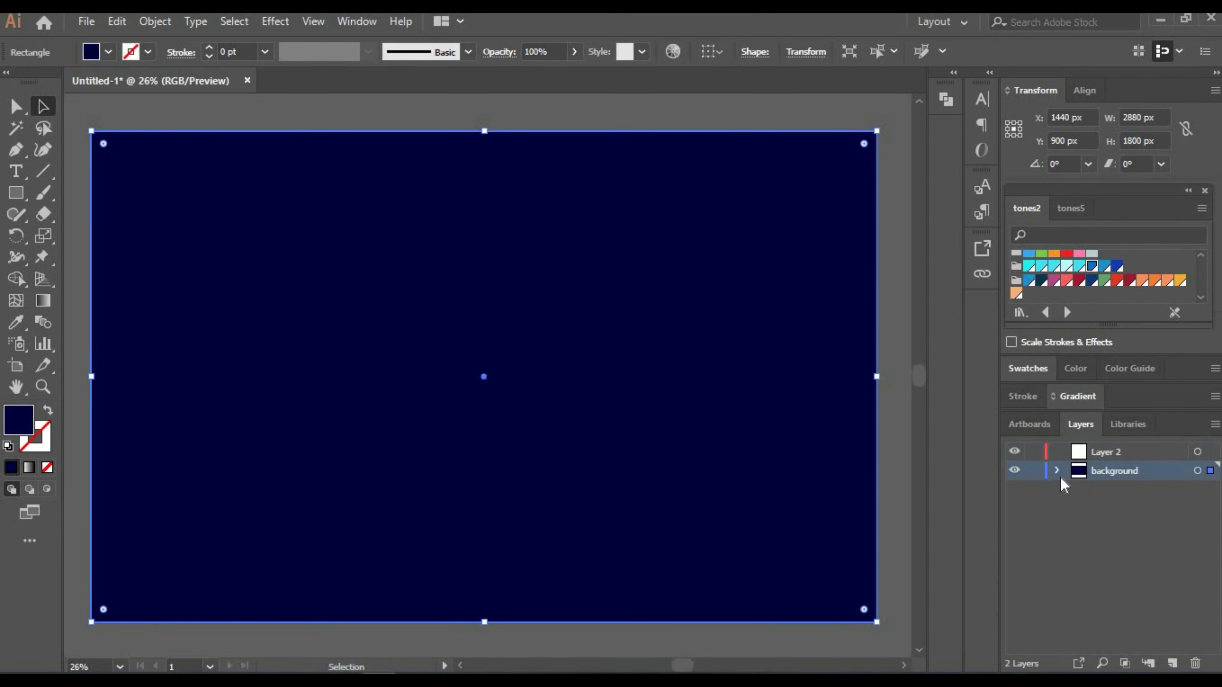
{"action": "left_click", "coordinate": [1033, 470]}
{"action": "left_click", "coordinate": [20, 199]}
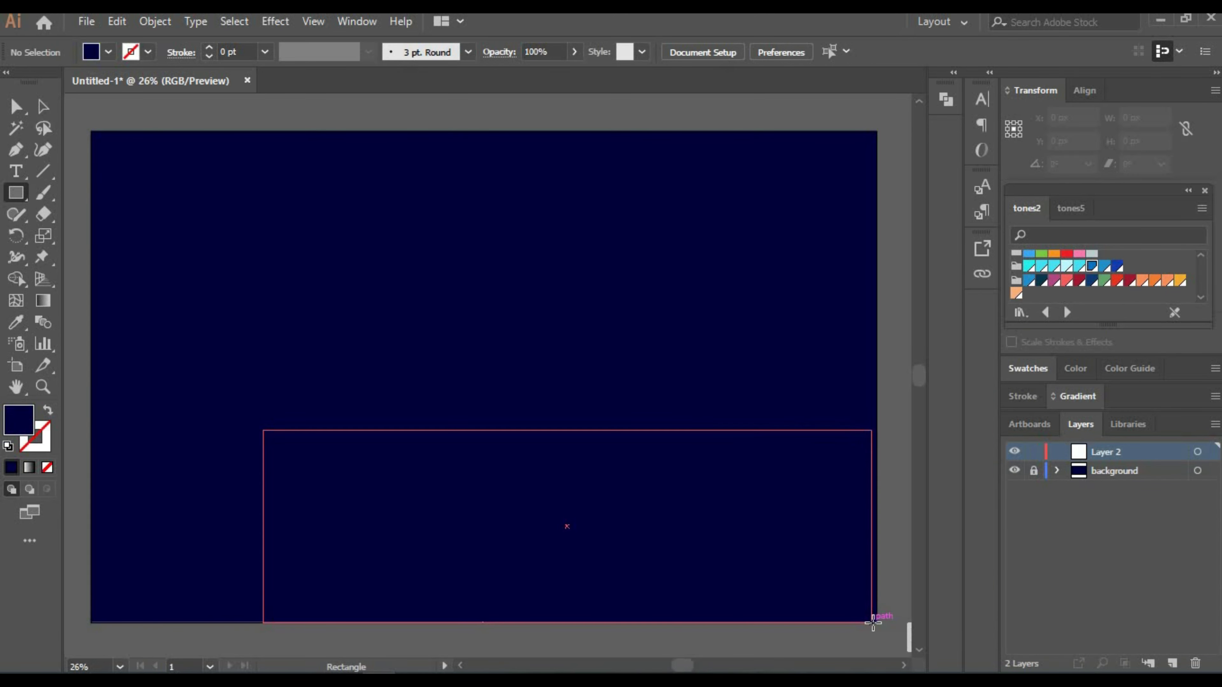
Draw a lower-artboard rectangle, round its bottom-left corner to 701.73 px, and arc its top edge.
{"action": "left_click_drag", "start_coordinate": [262, 430], "coordinate": [876, 622]}
{"action": "key", "text": "shift+asciitilde"}
{"action": "left_click_drag", "start_coordinate": [262, 622], "coordinate": [90, 623]}
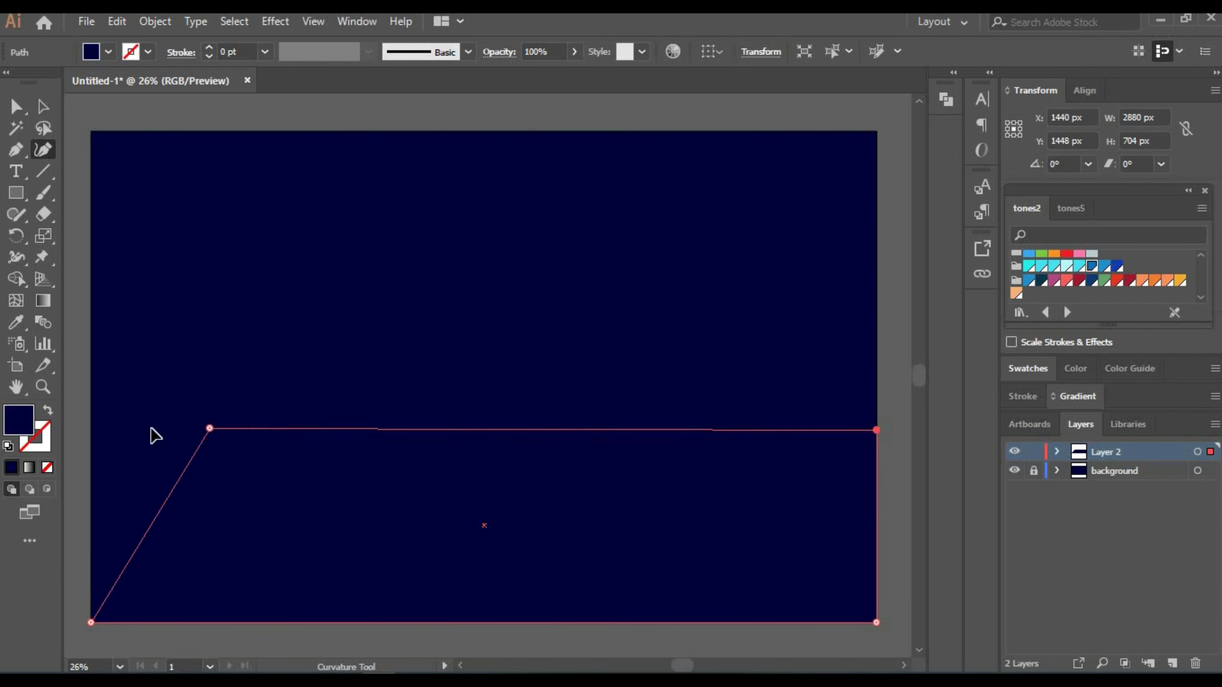
{"action": "key", "text": "a"}
{"action": "left_click_drag", "start_coordinate": [106, 446], "coordinate": [368, 567]}
{"action": "key", "text": "ctrl+z"}
{"action": "left_click_drag", "start_coordinate": [109, 473], "coordinate": [638, 563]}
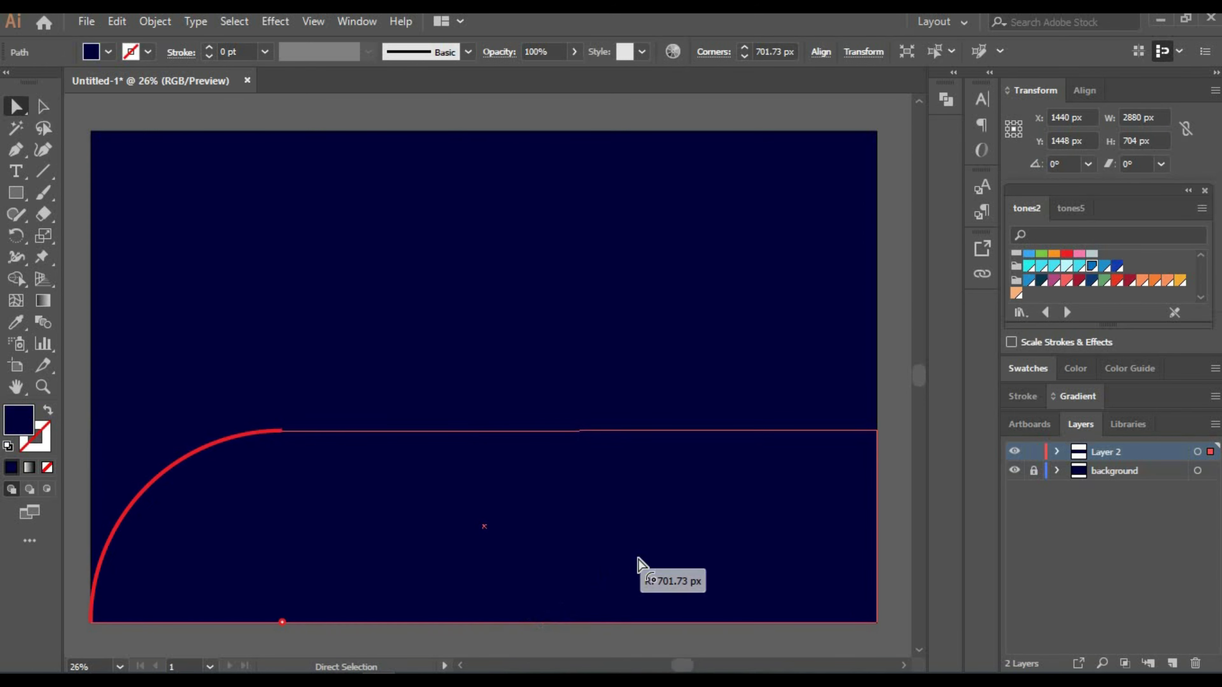
{"action": "left_click", "coordinate": [43, 129]}
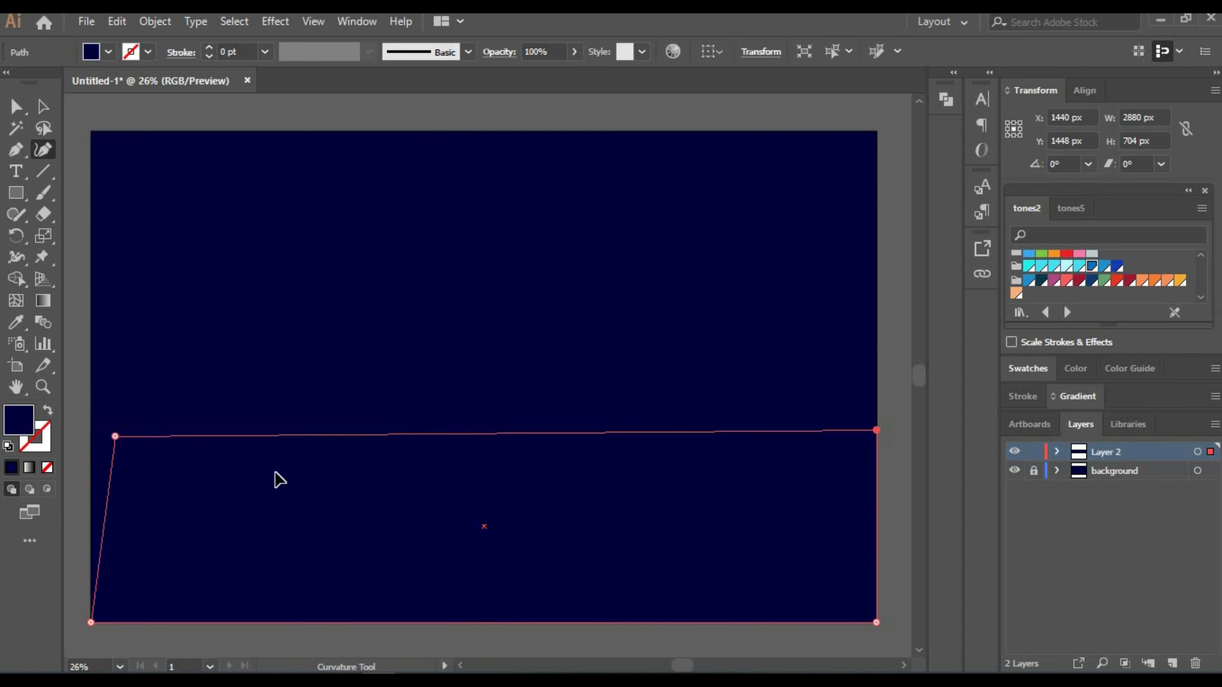
{"action": "left_click_drag", "start_coordinate": [91, 430], "coordinate": [436, 436]}
{"action": "key", "text": "v"}
Fill the planet shape with a deeper blue shade from the swatches.
{"action": "left_click", "coordinate": [1027, 368]}
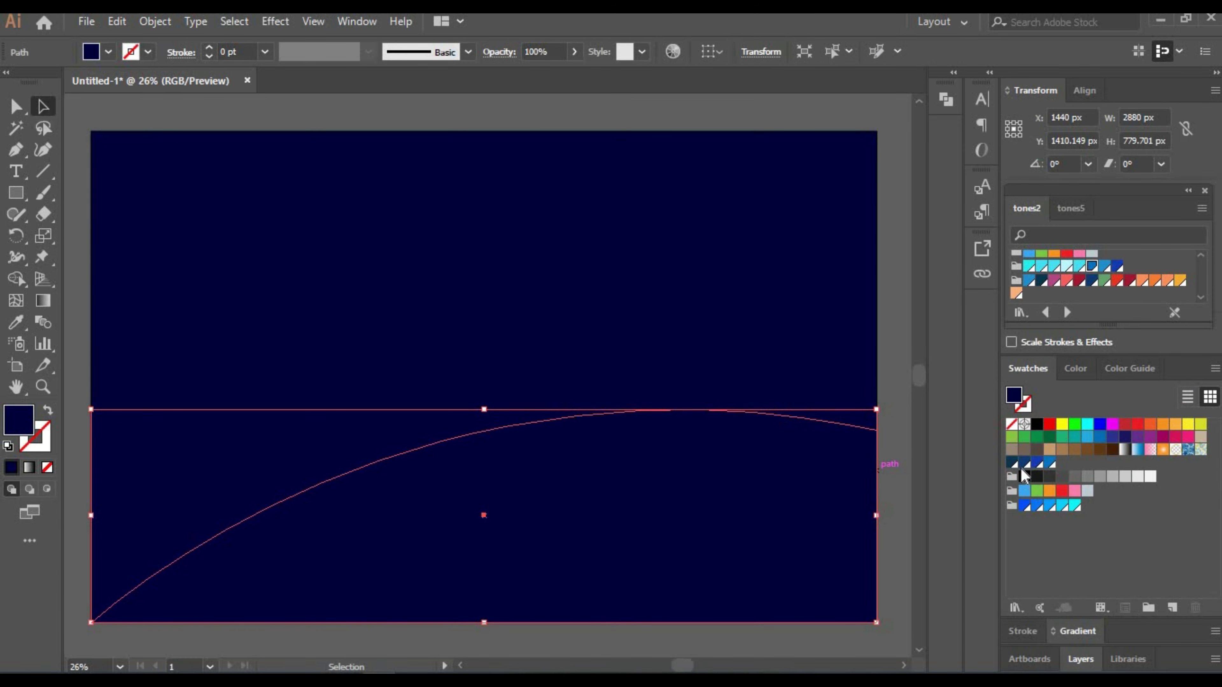
{"action": "left_click", "coordinate": [1036, 463]}
{"action": "left_click", "coordinate": [1117, 266]}
{"action": "key", "text": "ctrl+shift+a"}
{"action": "left_click", "coordinate": [621, 538]}
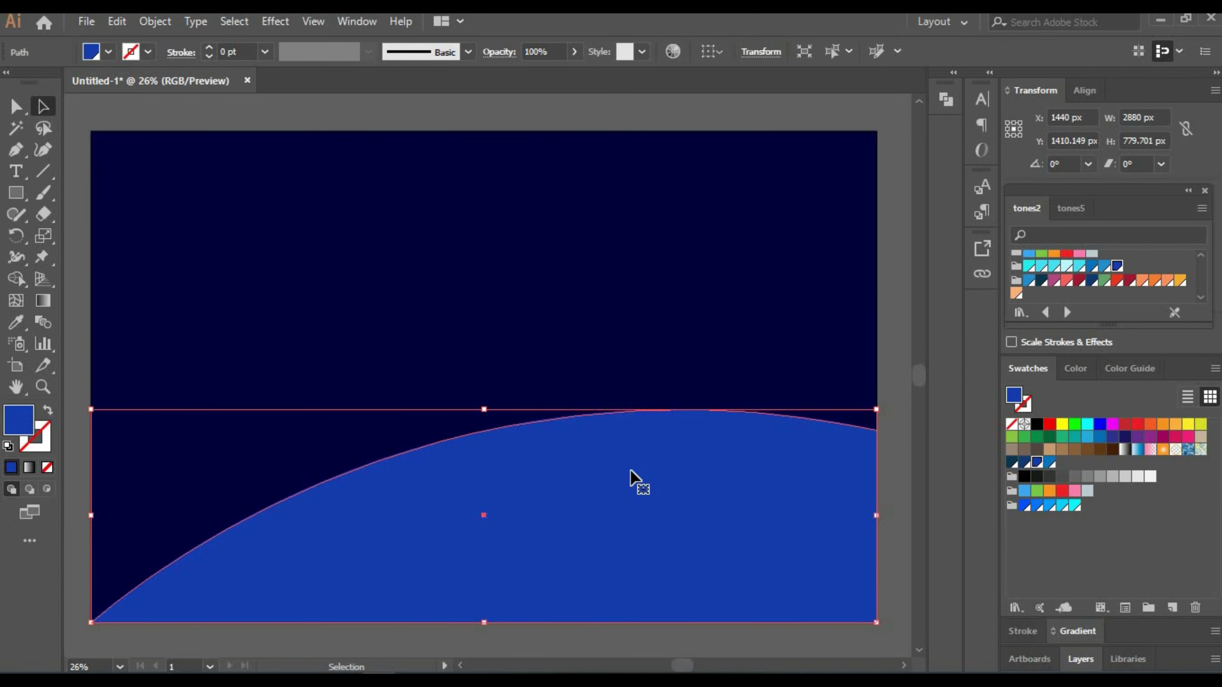
{"action": "left_click", "coordinate": [1029, 280]}
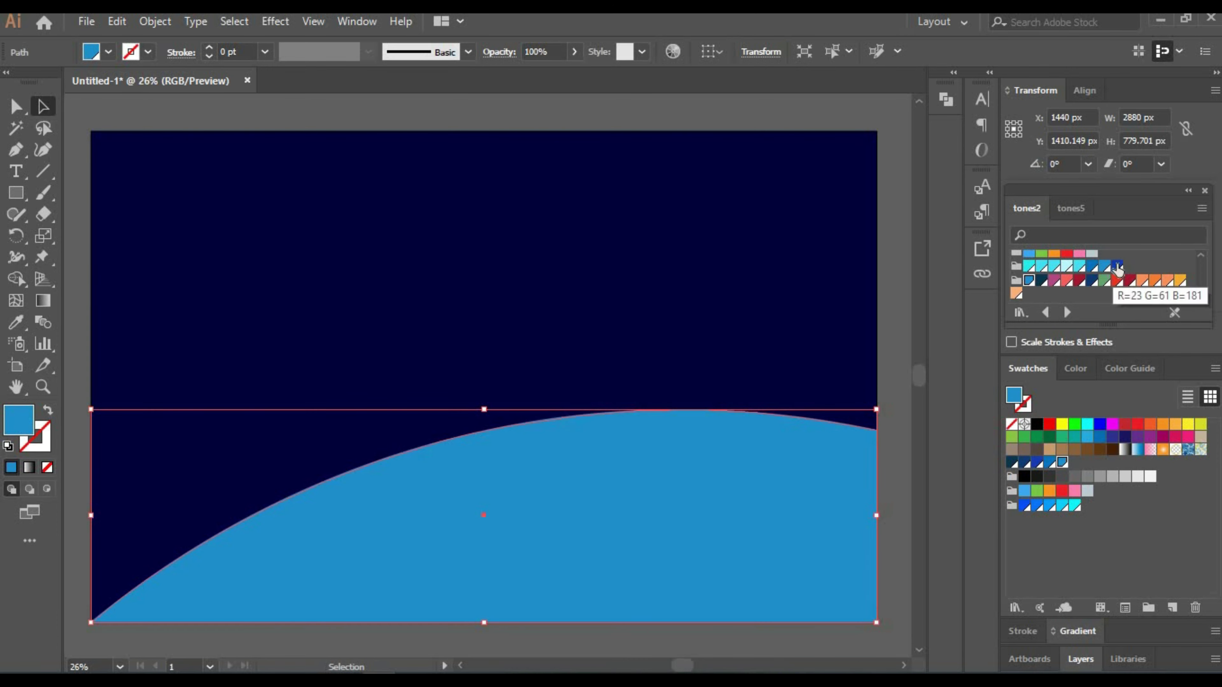
{"action": "left_click", "coordinate": [1116, 268]}
{"action": "left_click", "coordinate": [1050, 463]}
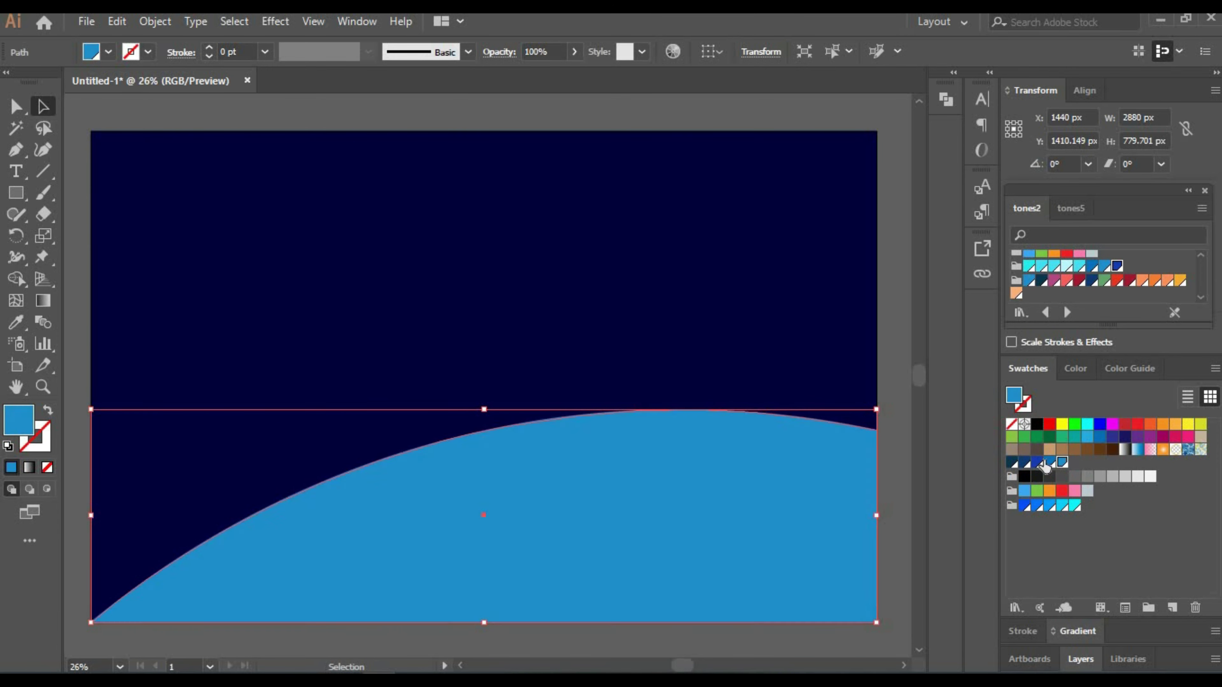
{"action": "left_click", "coordinate": [750, 346]}
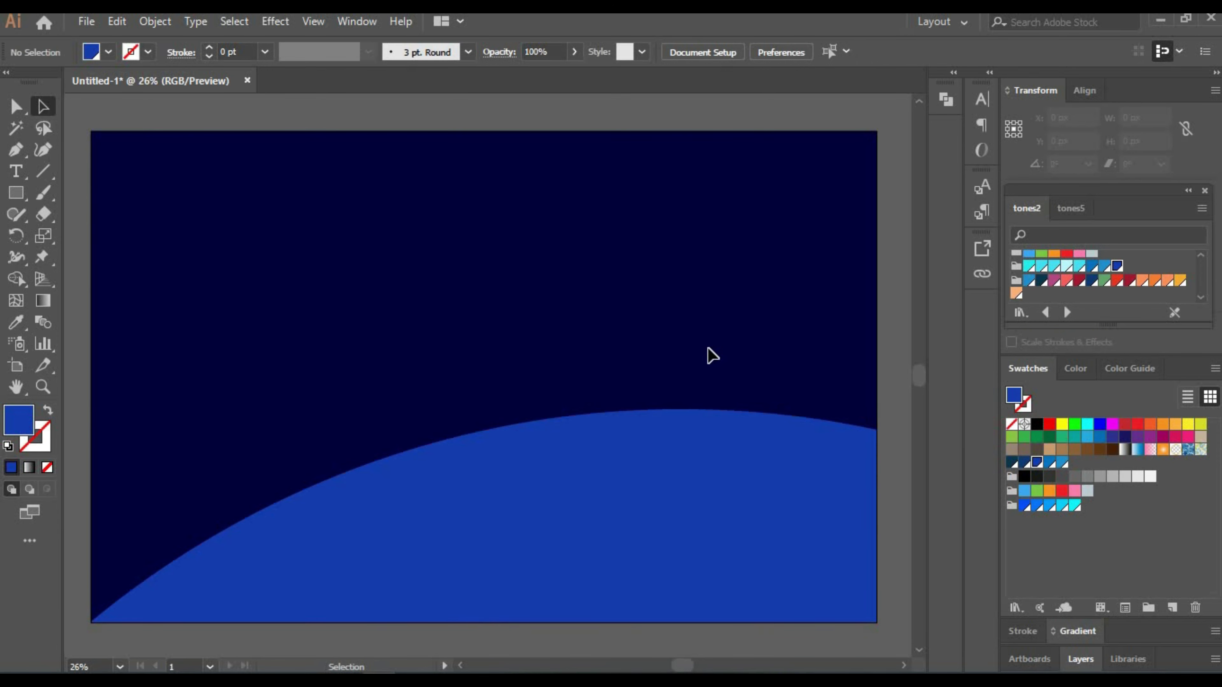
{"action": "left_click", "coordinate": [627, 499]}
{"action": "left_click", "coordinate": [1038, 369]}
{"action": "left_click", "coordinate": [1135, 367]}
Deselect everything and lock Layer 2.
{"action": "left_click", "coordinate": [702, 284]}
{"action": "left_click", "coordinate": [1081, 657]}
{"action": "left_click", "coordinate": [1034, 469]}
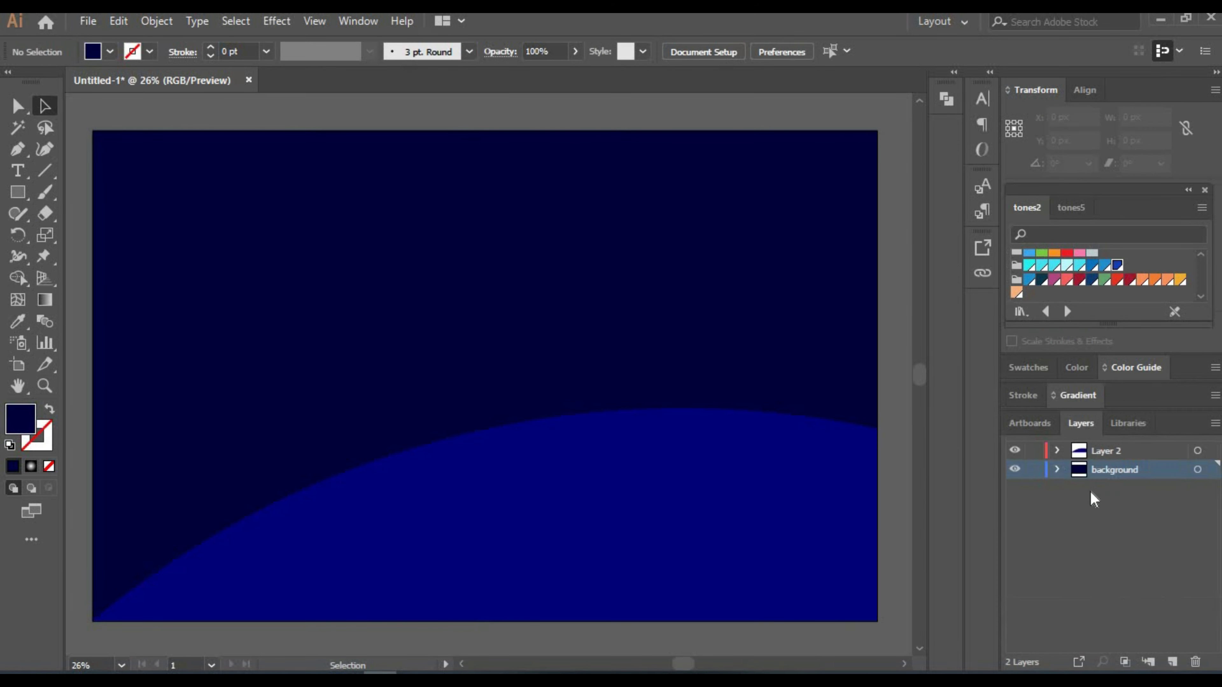
{"action": "left_click", "coordinate": [1033, 450]}
On new Layer 3, draw a band rectangle above the horizon stretched to the artboard edges.
{"action": "left_click", "coordinate": [1172, 662]}
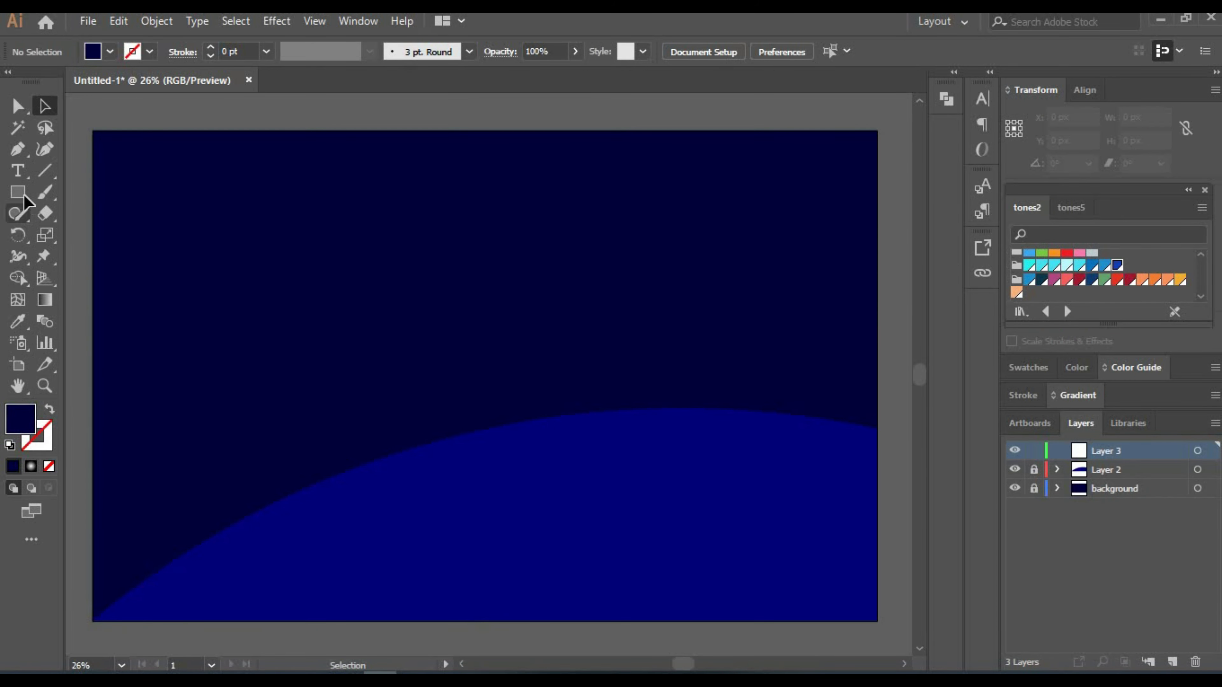
{"action": "left_click", "coordinate": [18, 192]}
{"action": "left_click_drag", "start_coordinate": [374, 390], "coordinate": [573, 434]}
{"action": "key", "text": "shift+grave"}
{"action": "mouse_move", "coordinate": [573, 390]}
{"action": "left_mouse_down"}
{"action": "mouse_move", "coordinate": [769, 358]}
{"action": "mouse_move", "coordinate": [877, 358]}
{"action": "left_mouse_up"}
{"action": "left_click_drag", "start_coordinate": [573, 433], "coordinate": [876, 428]}
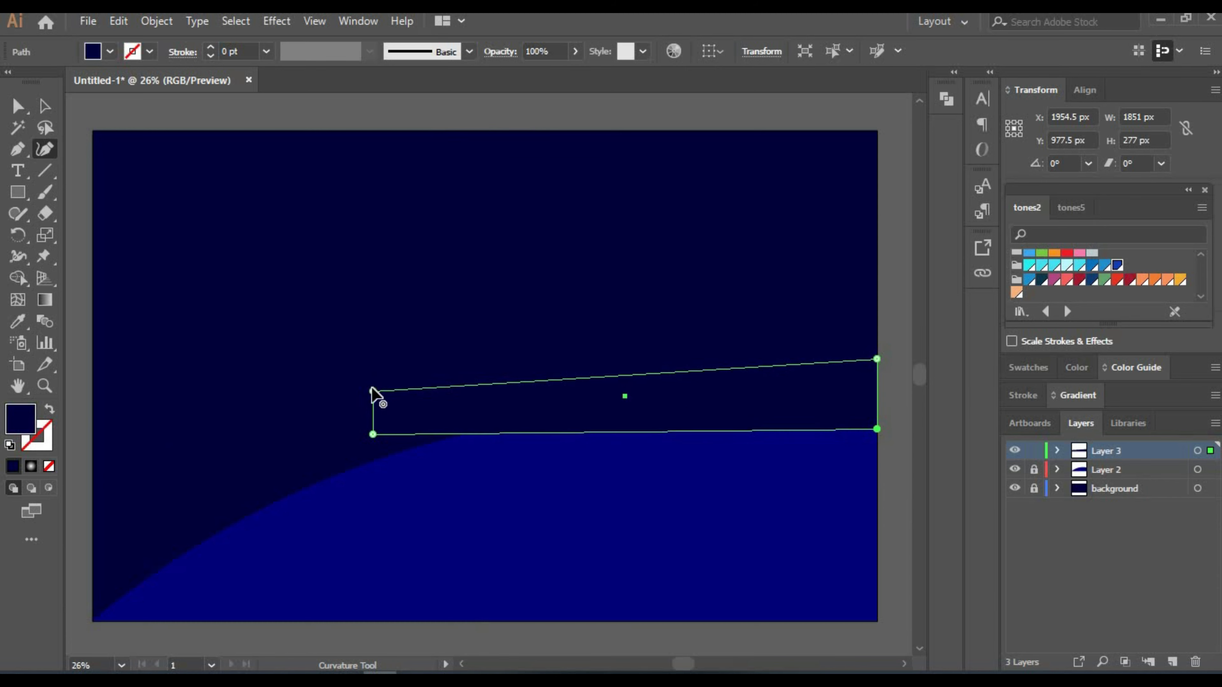
{"action": "left_click_drag", "start_coordinate": [373, 390], "coordinate": [145, 404]}
{"action": "left_click_drag", "start_coordinate": [372, 433], "coordinate": [88, 620]}
Bend the band's edges into an arc following the planet curve.
{"action": "left_click_drag", "start_coordinate": [469, 527], "coordinate": [469, 463]}
{"action": "left_click_drag", "start_coordinate": [146, 405], "coordinate": [92, 538]}
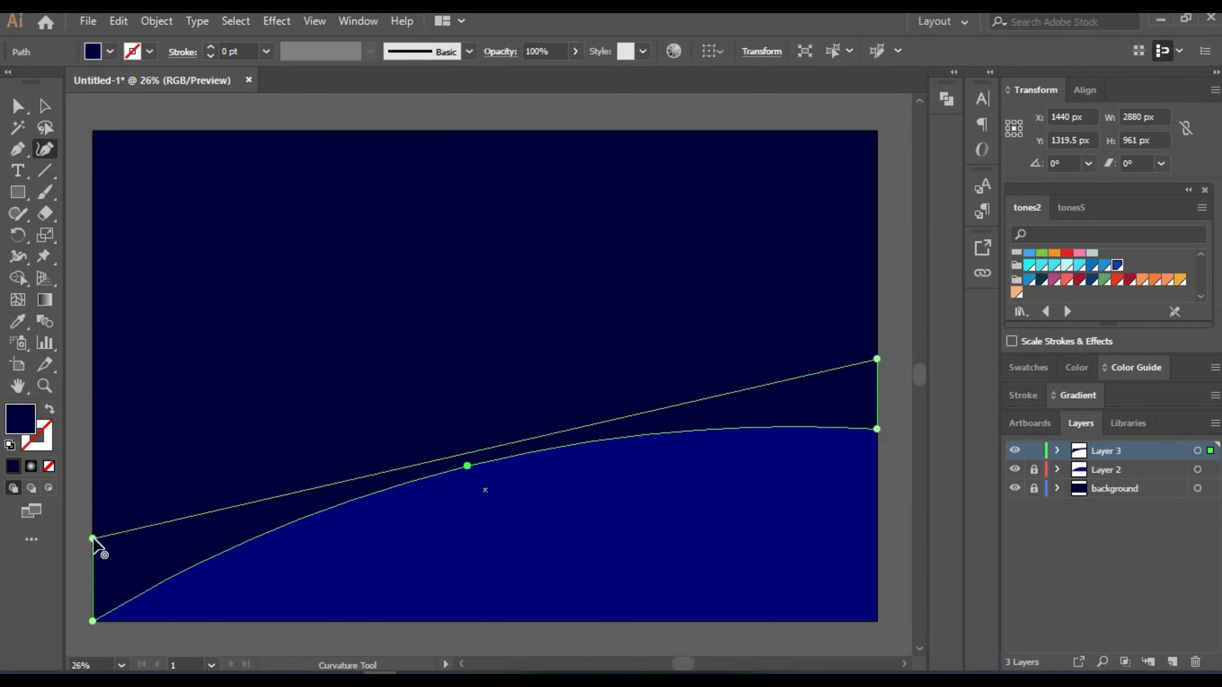
{"action": "mouse_move", "coordinate": [474, 448]}
{"action": "left_mouse_down"}
{"action": "mouse_move", "coordinate": [472, 371]}
{"action": "mouse_move", "coordinate": [465, 442]}
{"action": "left_mouse_up"}
{"action": "left_click_drag", "start_coordinate": [472, 371], "coordinate": [474, 343]}
{"action": "left_click_drag", "start_coordinate": [92, 539], "coordinate": [93, 621]}
{"action": "key", "text": "a"}
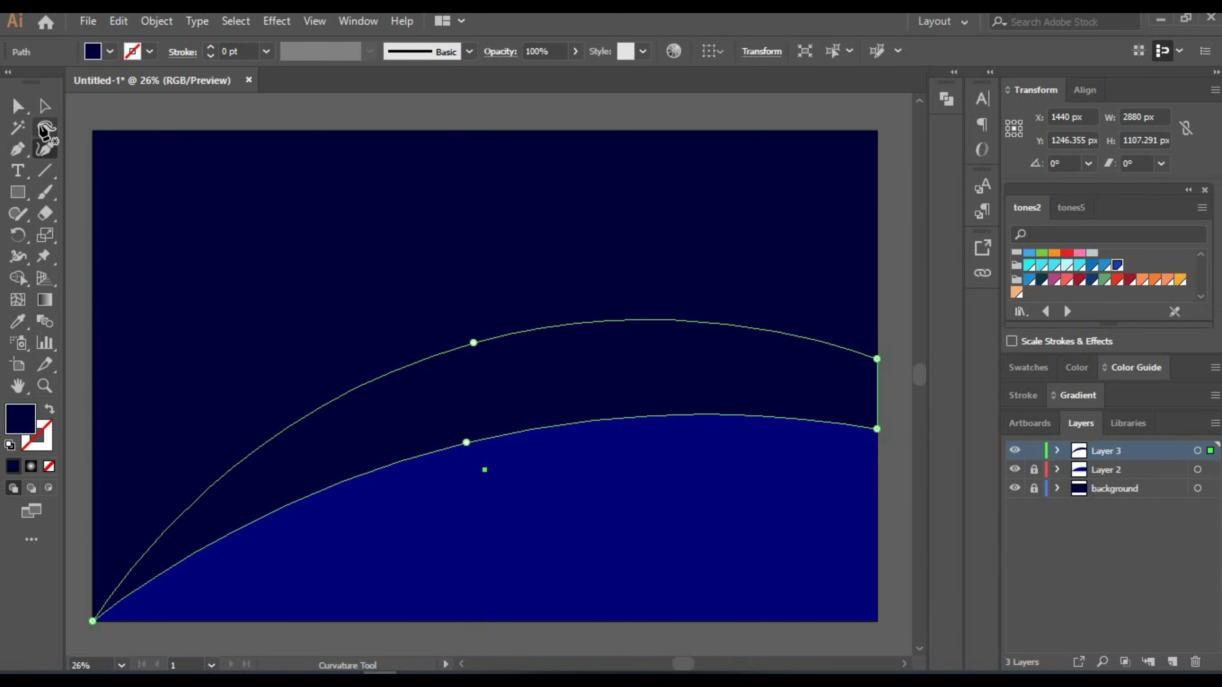
Undo a darker navy trial fill and set the band's opacity to 40%.
{"action": "left_click", "coordinate": [1135, 367]}
{"action": "left_click", "coordinate": [1041, 440]}
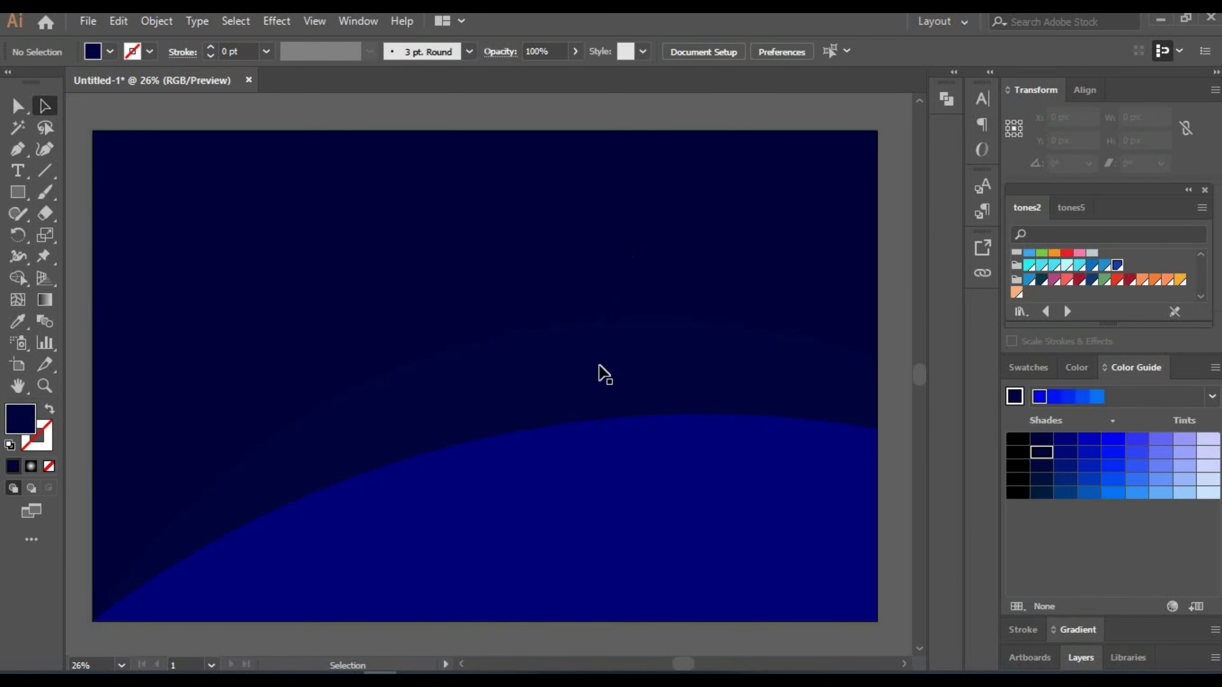
{"action": "key", "text": "ctrl+z"}
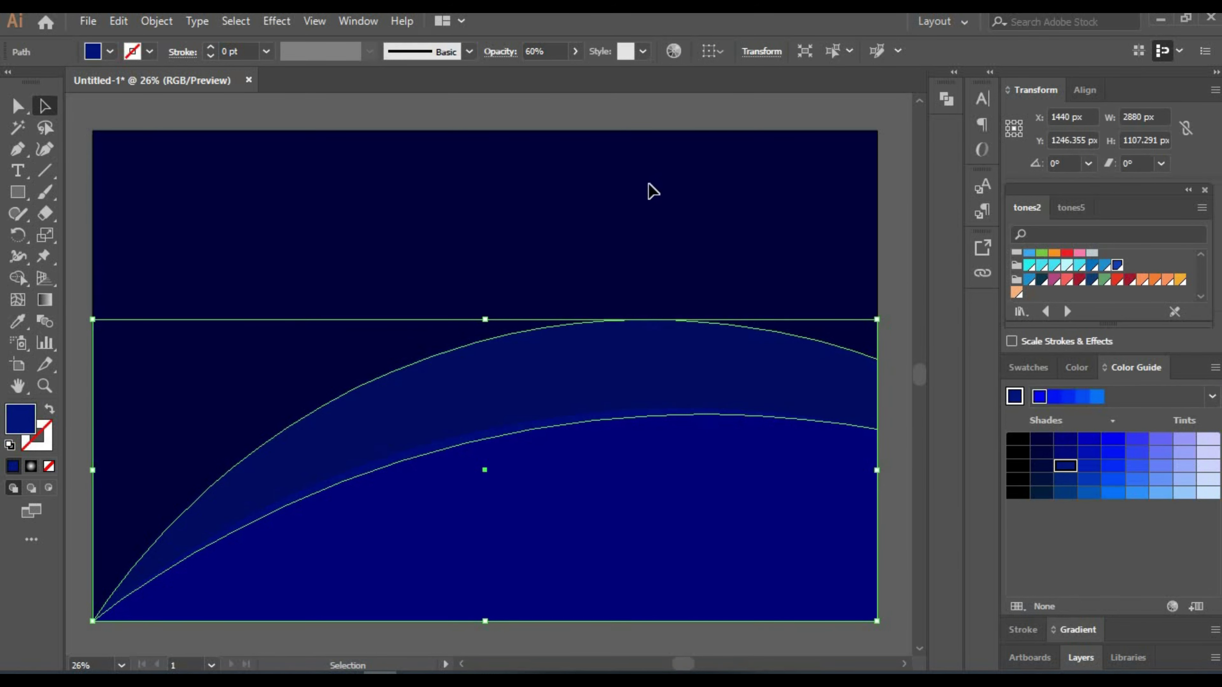
{"action": "key", "text": "ctrl+z"}
{"action": "type", "text": "0"}
{"action": "left_click", "coordinate": [562, 251]}
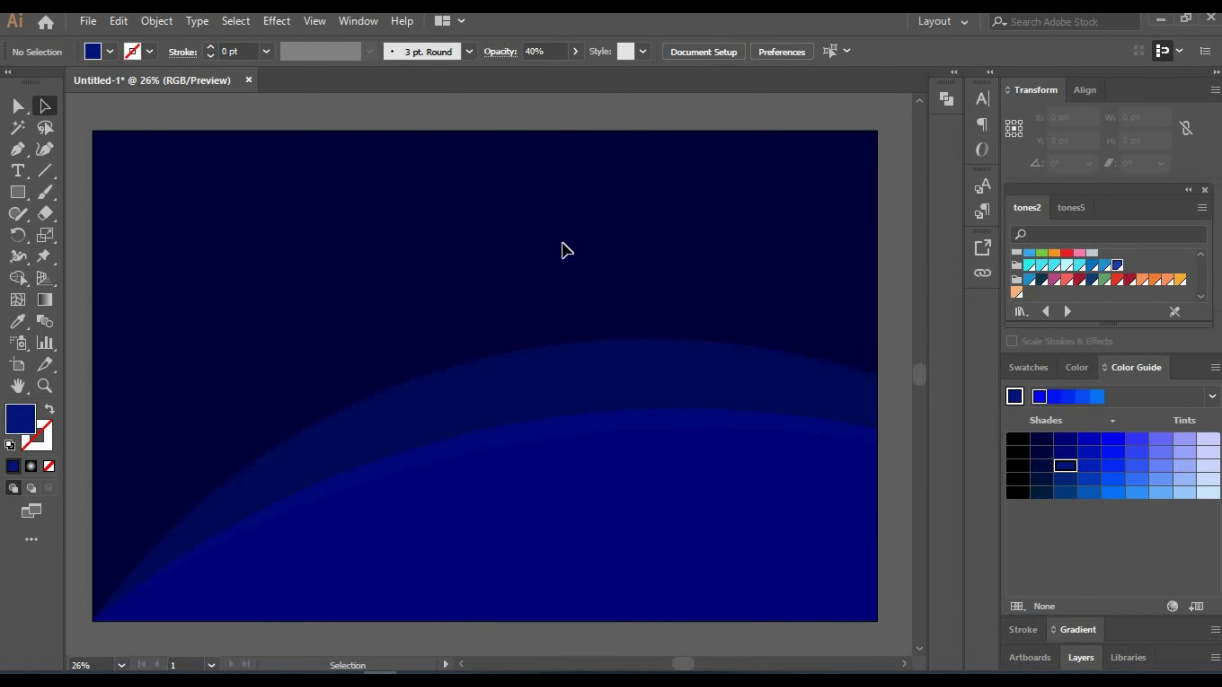
Raise a band above the horizon and set its opacity to 30%.
{"action": "left_click_drag", "start_coordinate": [565, 380], "coordinate": [570, 332]}
{"action": "left_click_drag", "start_coordinate": [92, 573], "coordinate": [92, 621]}
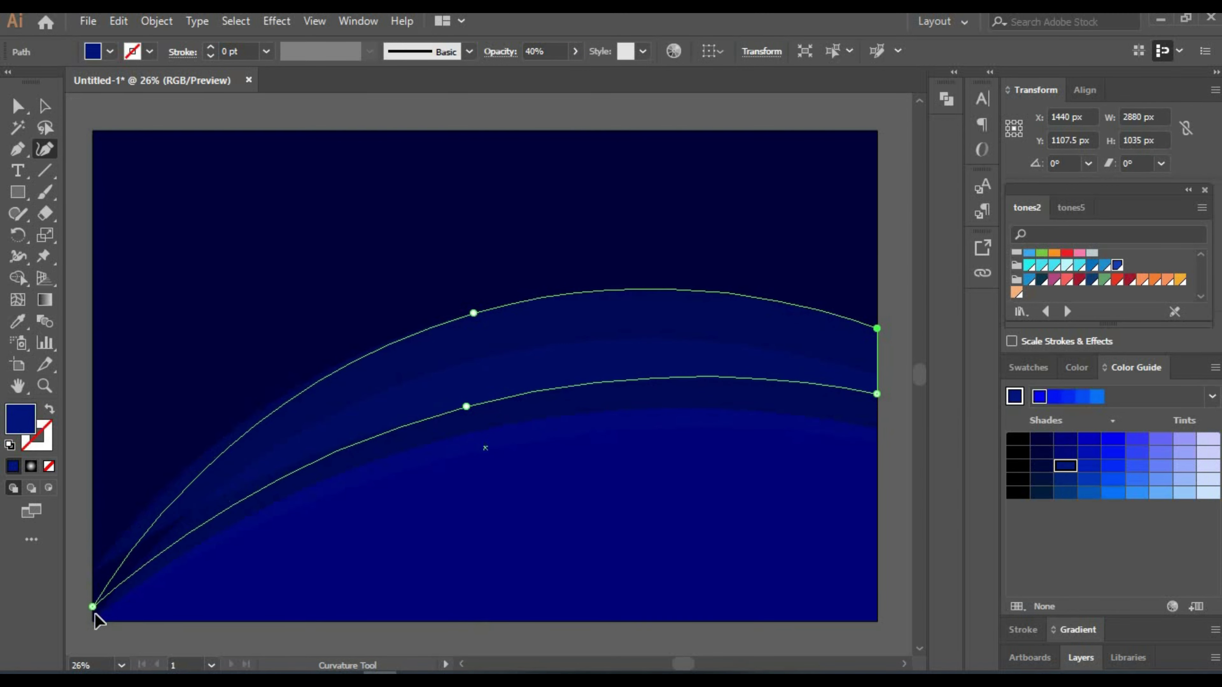
{"action": "left_click", "coordinate": [505, 349]}
{"action": "left_click", "coordinate": [544, 51]}
{"action": "type", "text": "30"}
{"action": "left_click", "coordinate": [487, 229]}
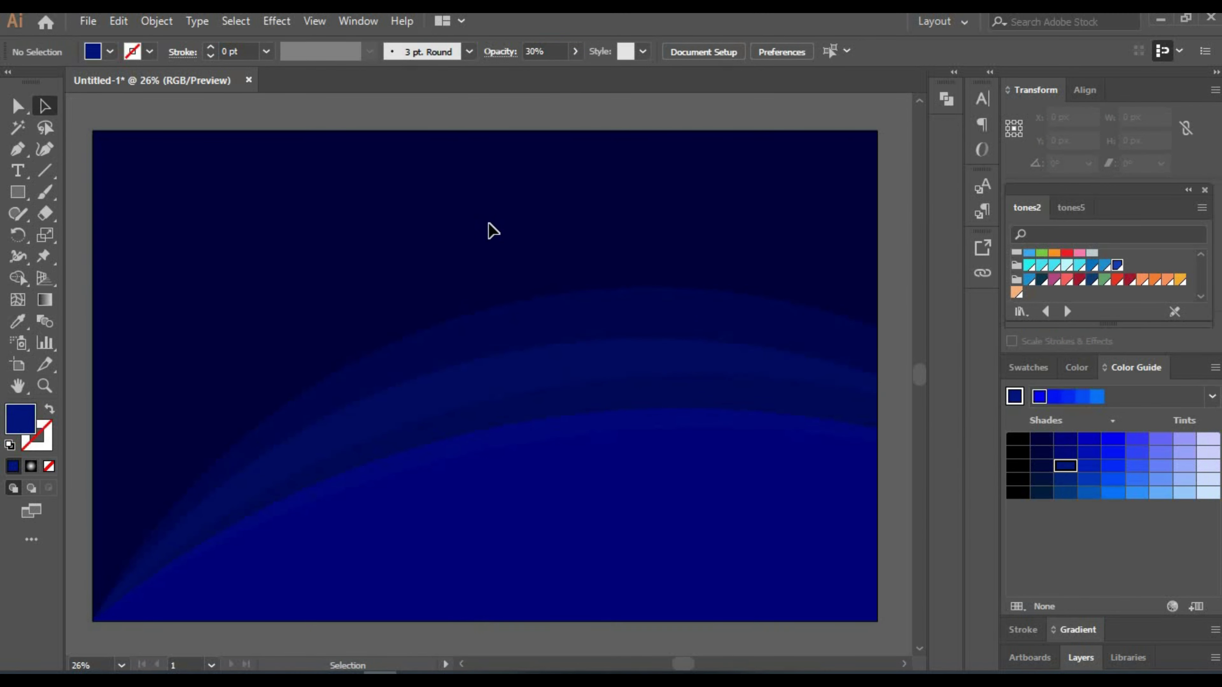
{"action": "left_click", "coordinate": [603, 352]}
Move the large glow band up about 181 px and check each band.
{"action": "key", "text": "shift+grave"}
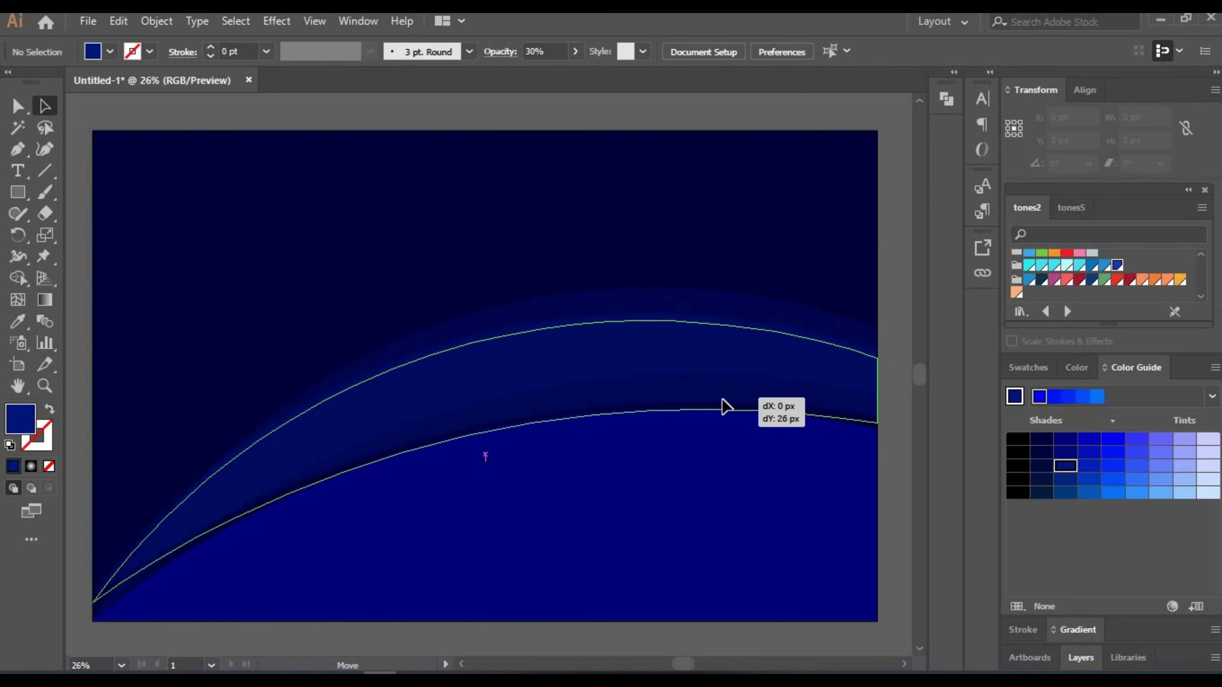
{"action": "left_click", "coordinate": [466, 437]}
{"action": "key", "text": "a"}
{"action": "left_click", "coordinate": [357, 319]}
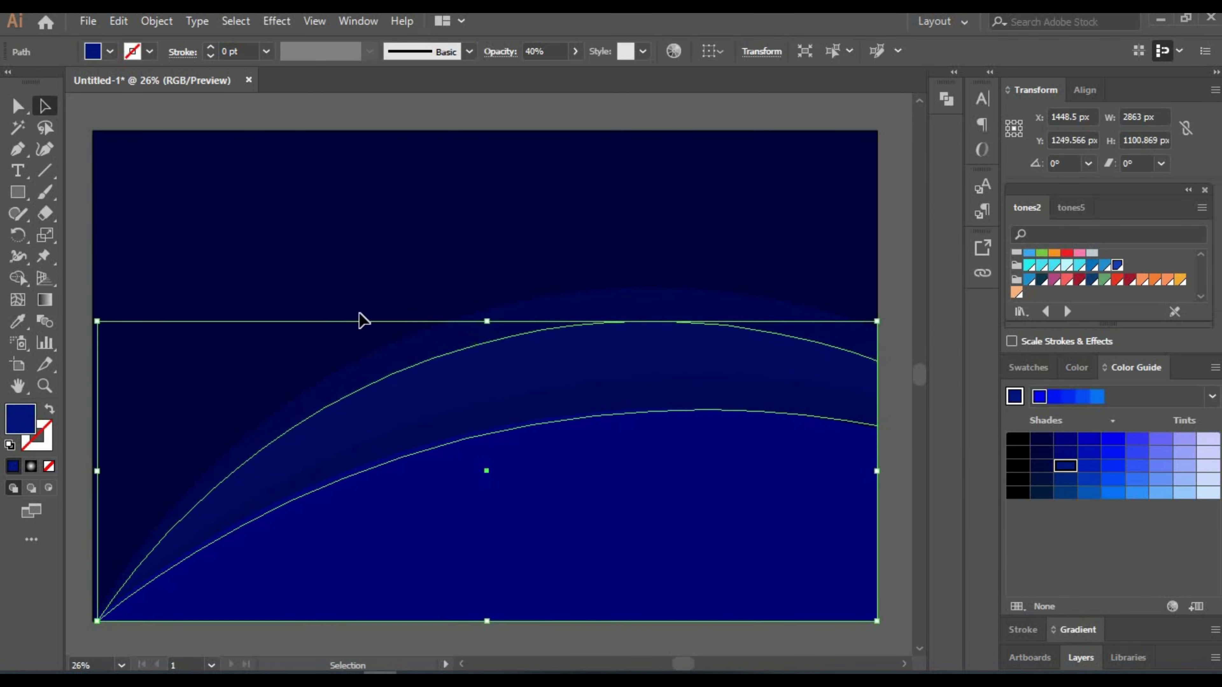
{"action": "left_click_drag", "start_coordinate": [532, 353], "coordinate": [531, 303]}
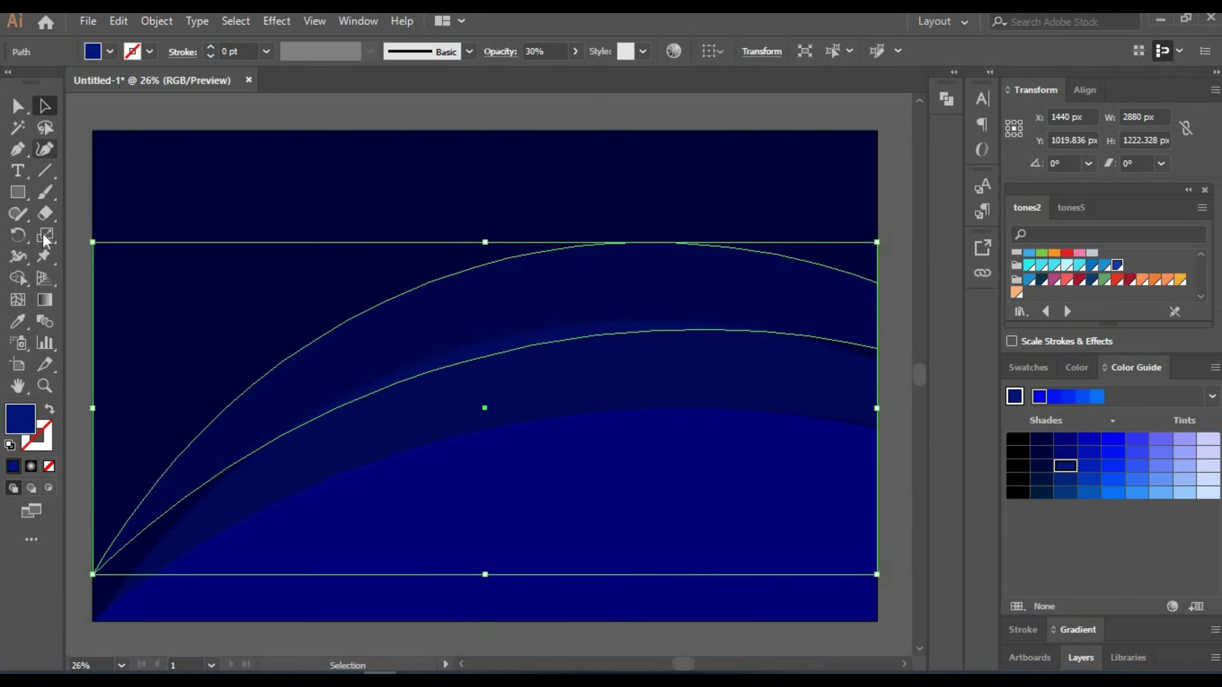
{"action": "left_click", "coordinate": [878, 356]}
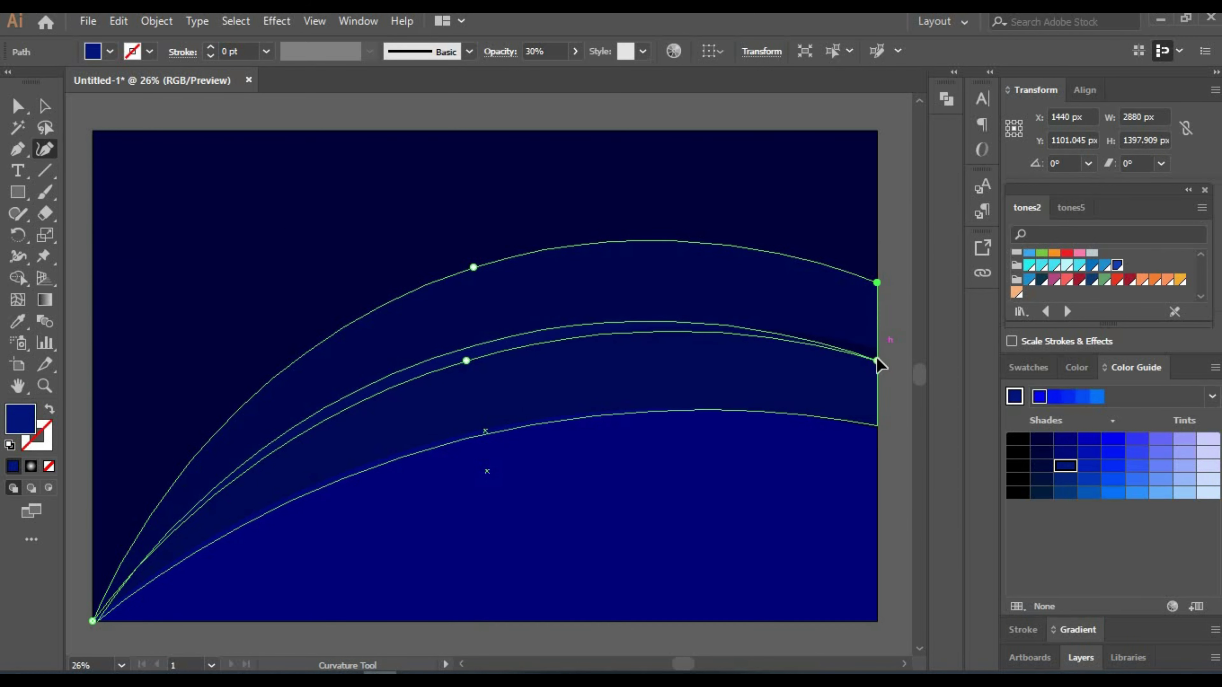
{"action": "key", "text": "ctrl+shift+a"}
{"action": "left_click", "coordinate": [362, 360]}
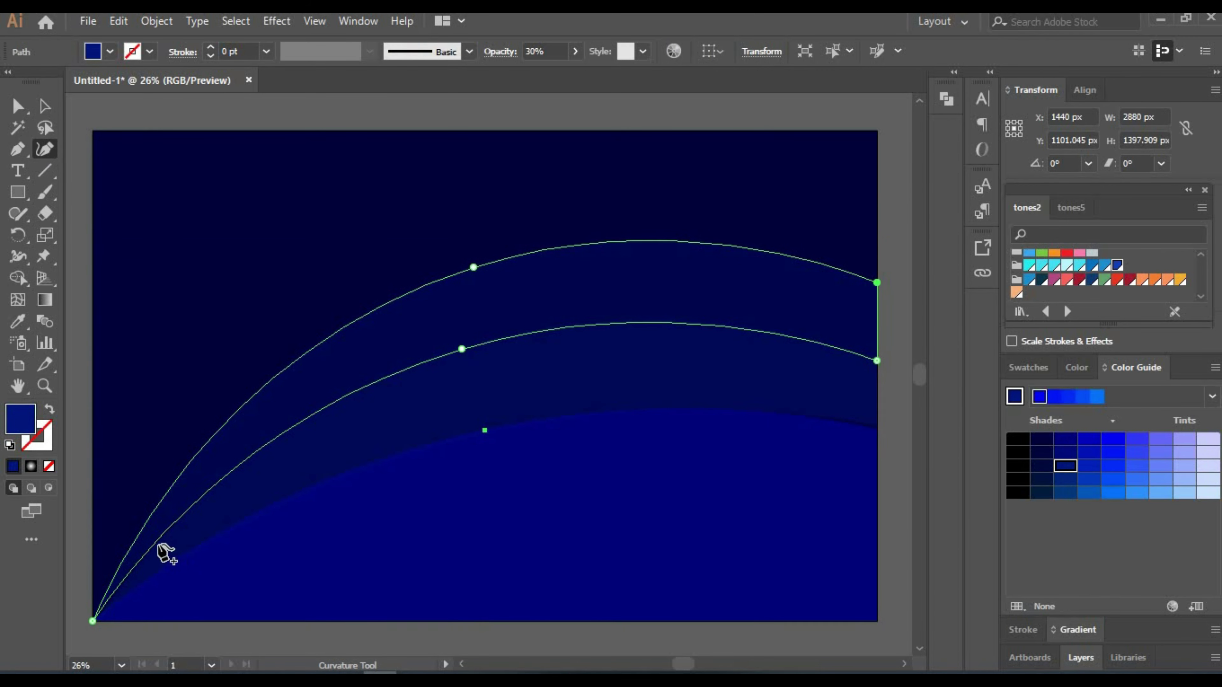
{"action": "key", "text": "ctrl+shift+a"}
{"action": "left_click", "coordinate": [625, 370]}
{"action": "key", "text": "shift+grave"}
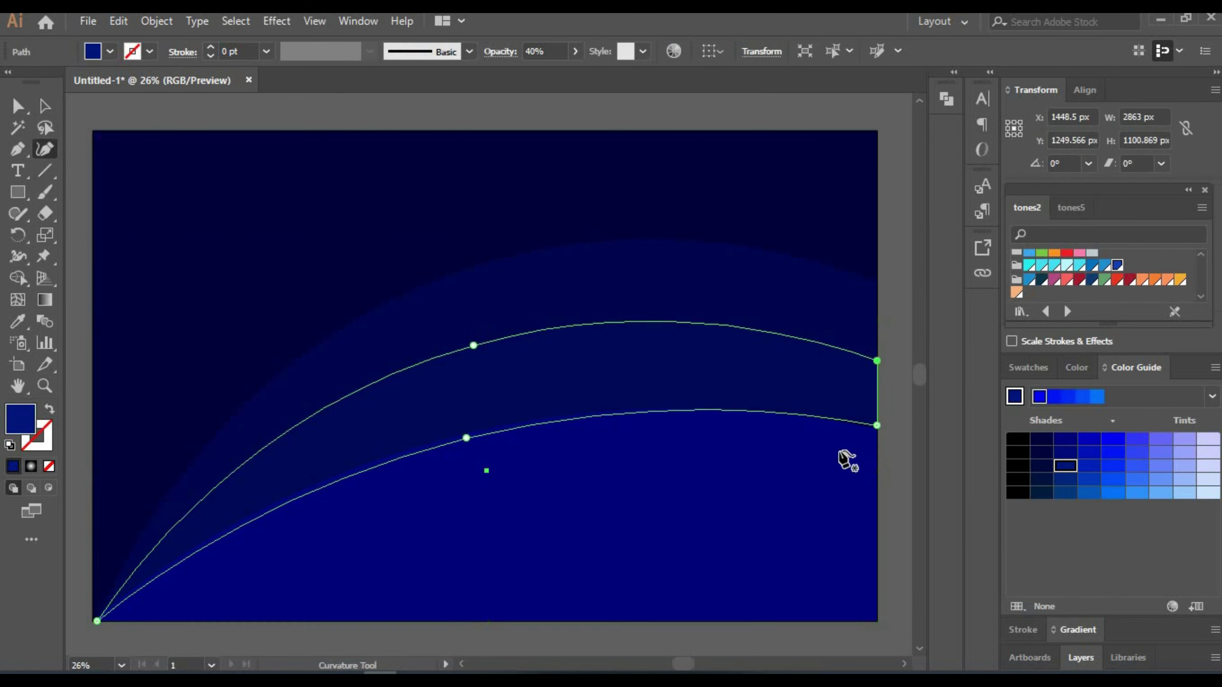
Draw a green rectangle on the planet and round it into a thin bar.
{"action": "key", "text": "m"}
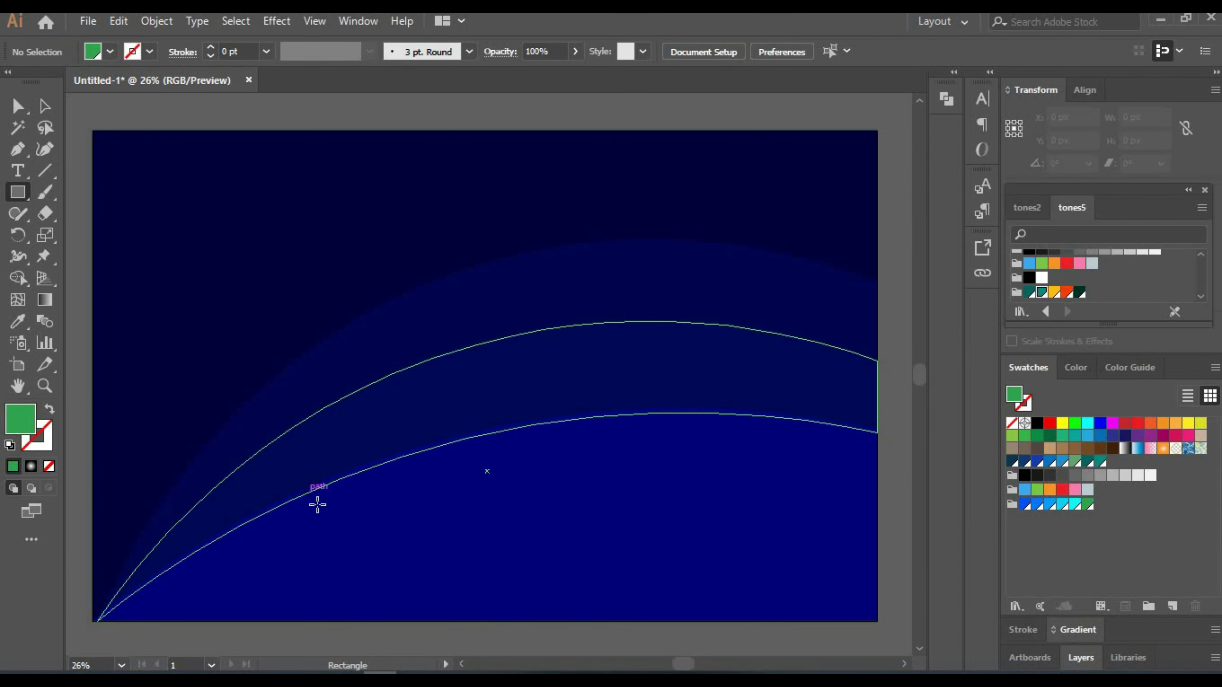
{"action": "left_click_drag", "start_coordinate": [319, 504], "coordinate": [487, 561]}
{"action": "left_click", "coordinate": [1129, 367]}
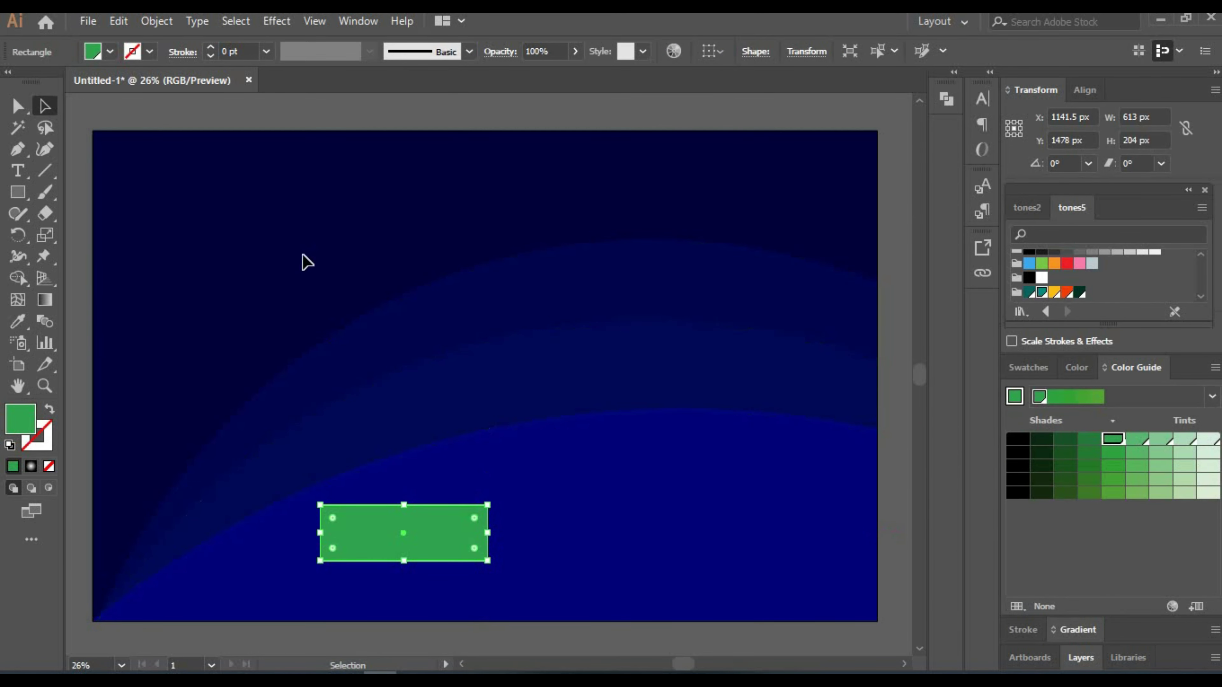
{"action": "mouse_move", "coordinate": [332, 518]}
{"action": "left_mouse_down"}
{"action": "mouse_move", "coordinate": [468, 471]}
{"action": "mouse_move", "coordinate": [475, 504]}
{"action": "left_mouse_up"}
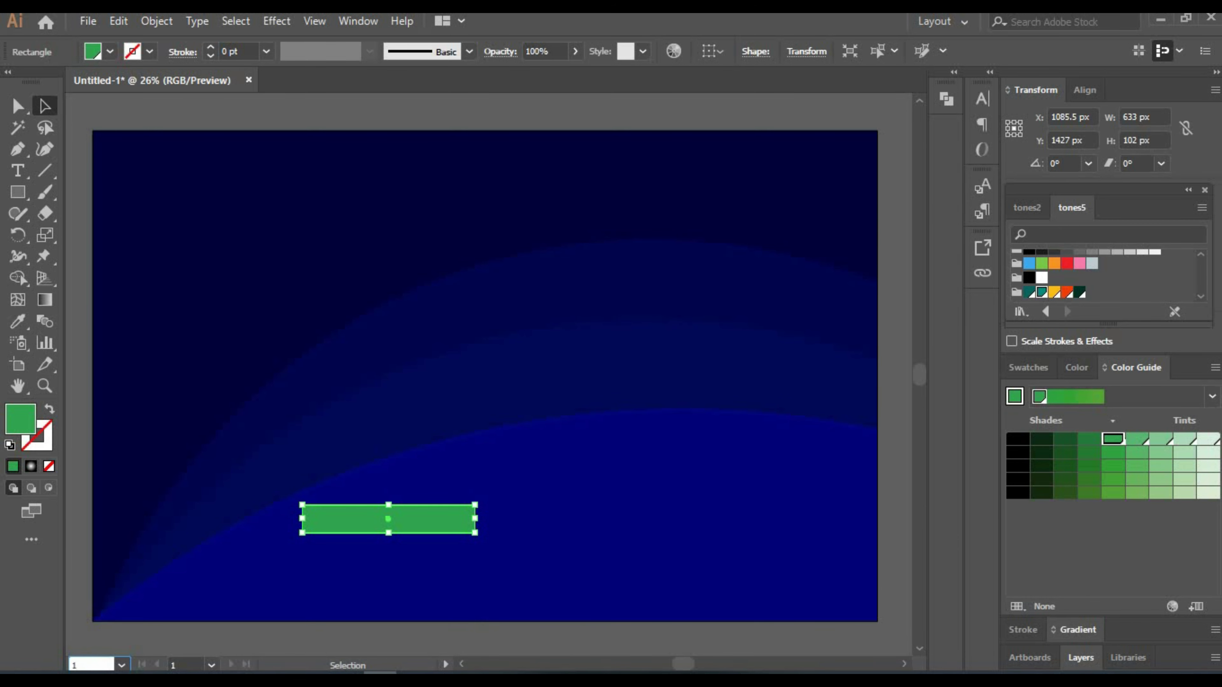
{"action": "key", "text": "ctrl+equal"}
{"action": "key", "text": "ctrl+equal"}
{"action": "left_click_drag", "start_coordinate": [337, 362], "coordinate": [589, 299]}
Cut the green bar and paste it onto new Layer 4.
{"action": "left_click", "coordinate": [532, 194]}
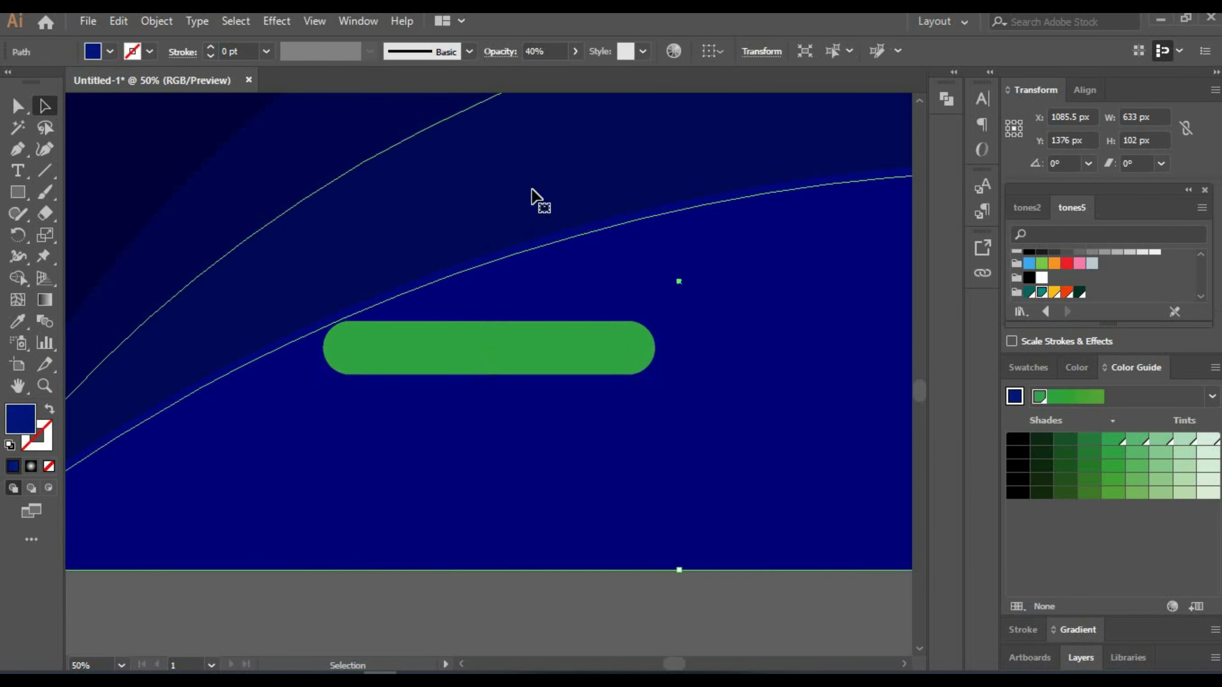
{"action": "left_click", "coordinate": [1081, 657]}
{"action": "left_click", "coordinate": [436, 348]}
{"action": "key", "text": "ctrl+x"}
{"action": "left_click", "coordinate": [1172, 662]}
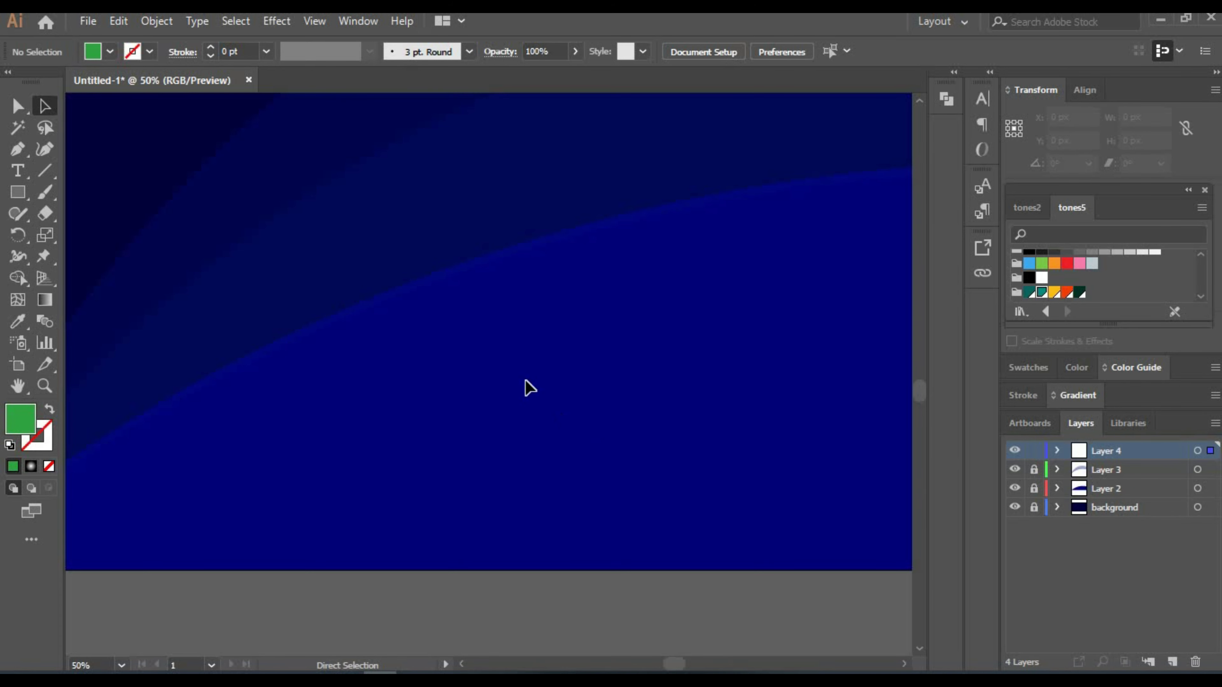
{"action": "key", "text": "ctrl+v"}
{"action": "left_click_drag", "start_coordinate": [481, 331], "coordinate": [509, 328]}
Add a stem rectangle beneath the bar and round its corners fully.
{"action": "mouse_move", "coordinate": [434, 391]}
{"action": "left_mouse_down"}
{"action": "mouse_move", "coordinate": [578, 412]}
{"action": "mouse_move", "coordinate": [569, 401]}
{"action": "left_mouse_up"}
{"action": "key", "text": "a"}
{"action": "left_click_drag", "start_coordinate": [421, 367], "coordinate": [447, 367]}
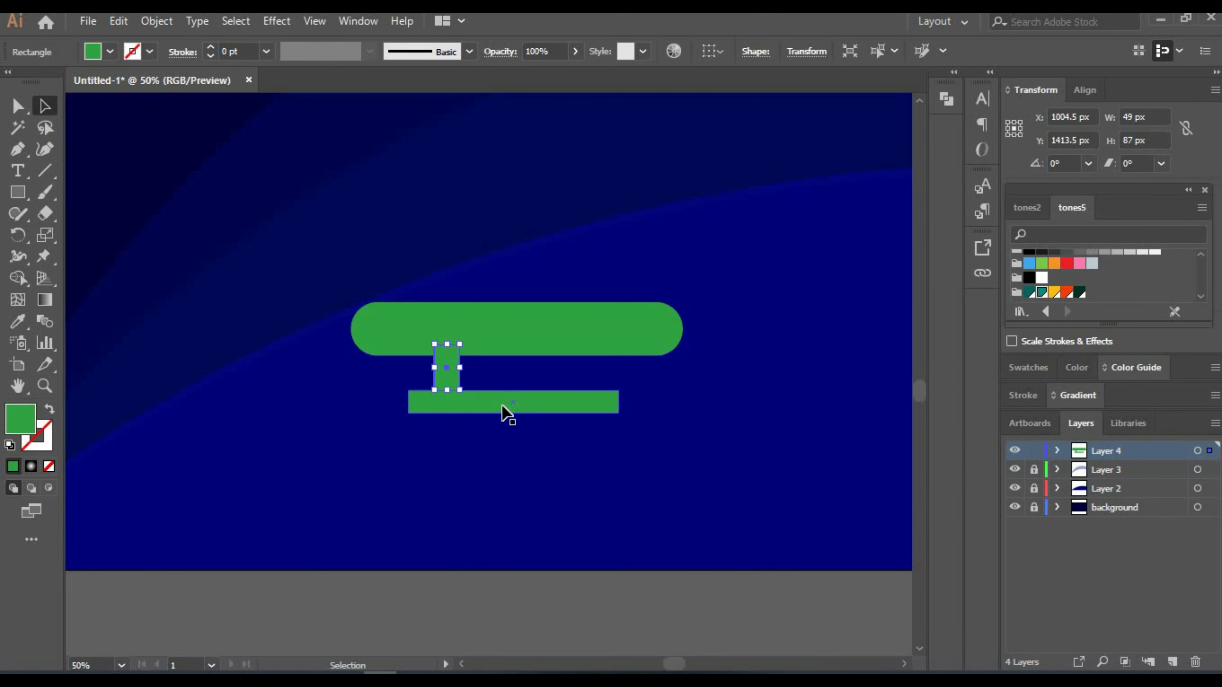
{"action": "left_click_drag", "start_coordinate": [504, 409], "coordinate": [424, 409]}
{"action": "key", "text": "ctrl+z"}
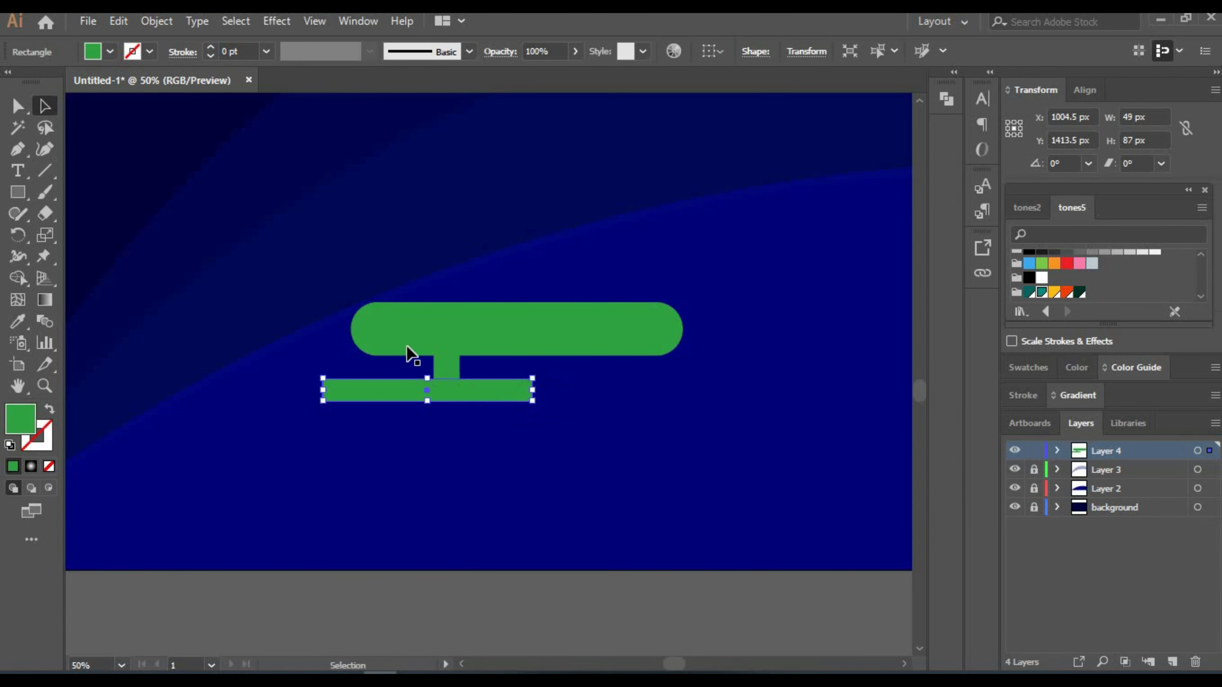
{"action": "left_click", "coordinate": [17, 106]}
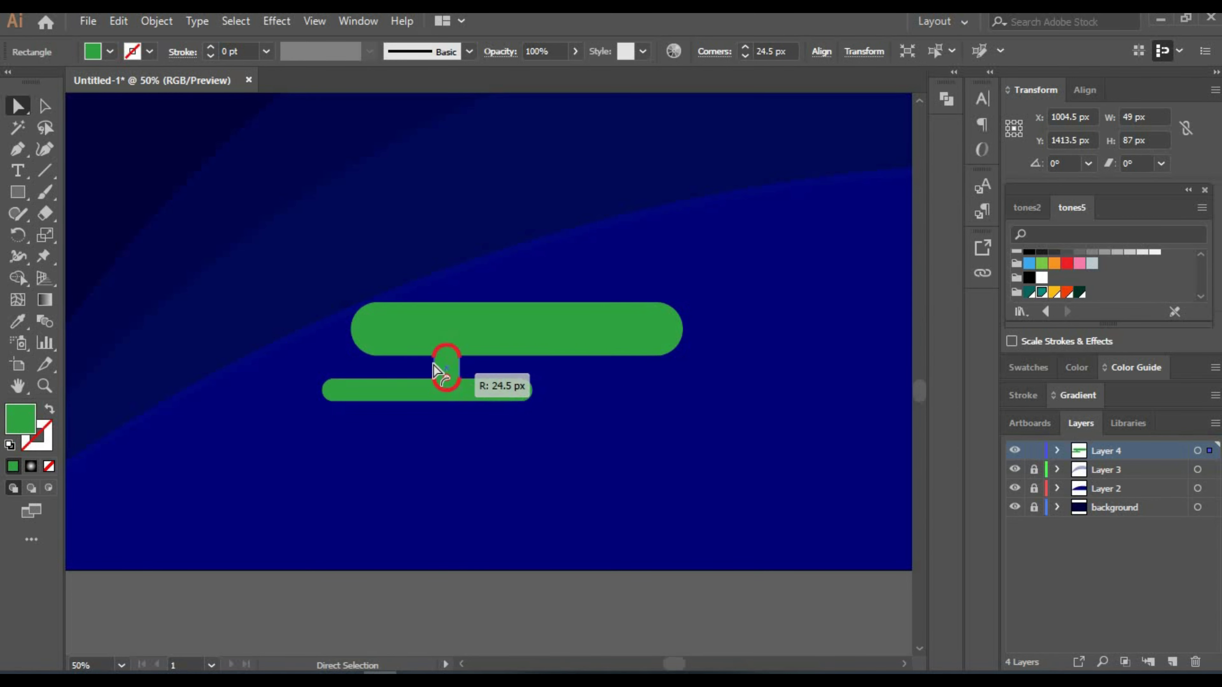
{"action": "left_click_drag", "start_coordinate": [433, 365], "coordinate": [449, 370]}
Alt-drag a half-size copy of the green shape to the right.
{"action": "key", "text": "shift+grave"}
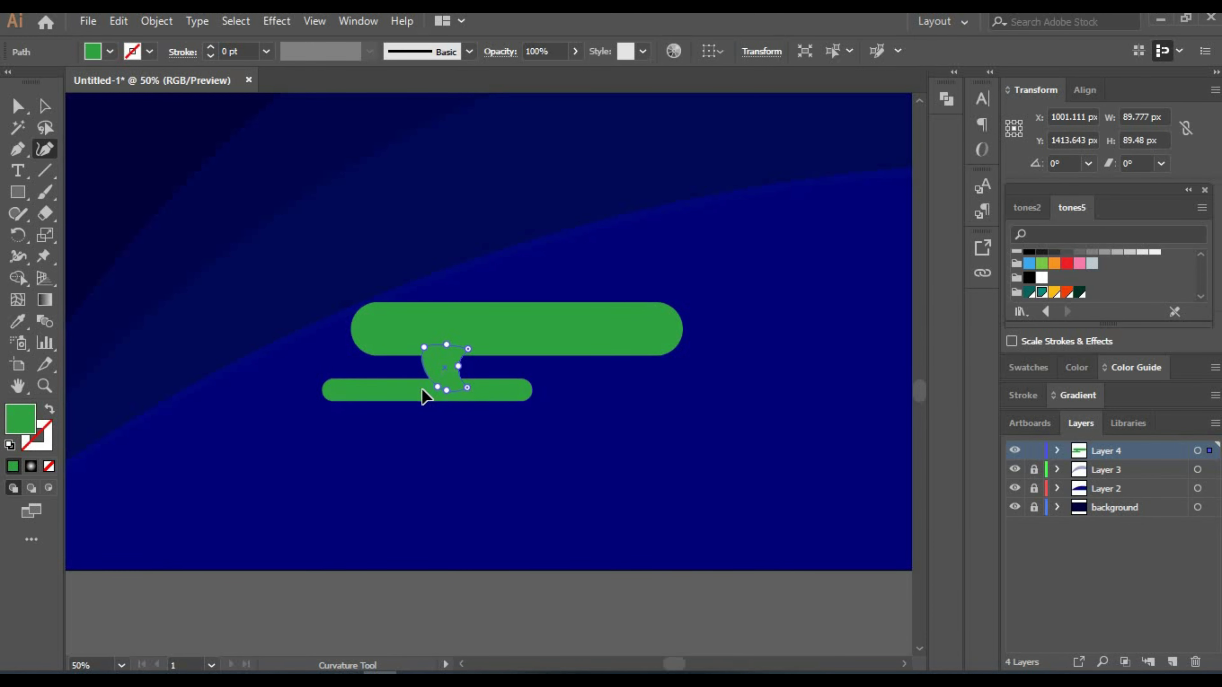
{"action": "key", "text": "v"}
{"action": "key", "text": "ctrl+shift+a"}
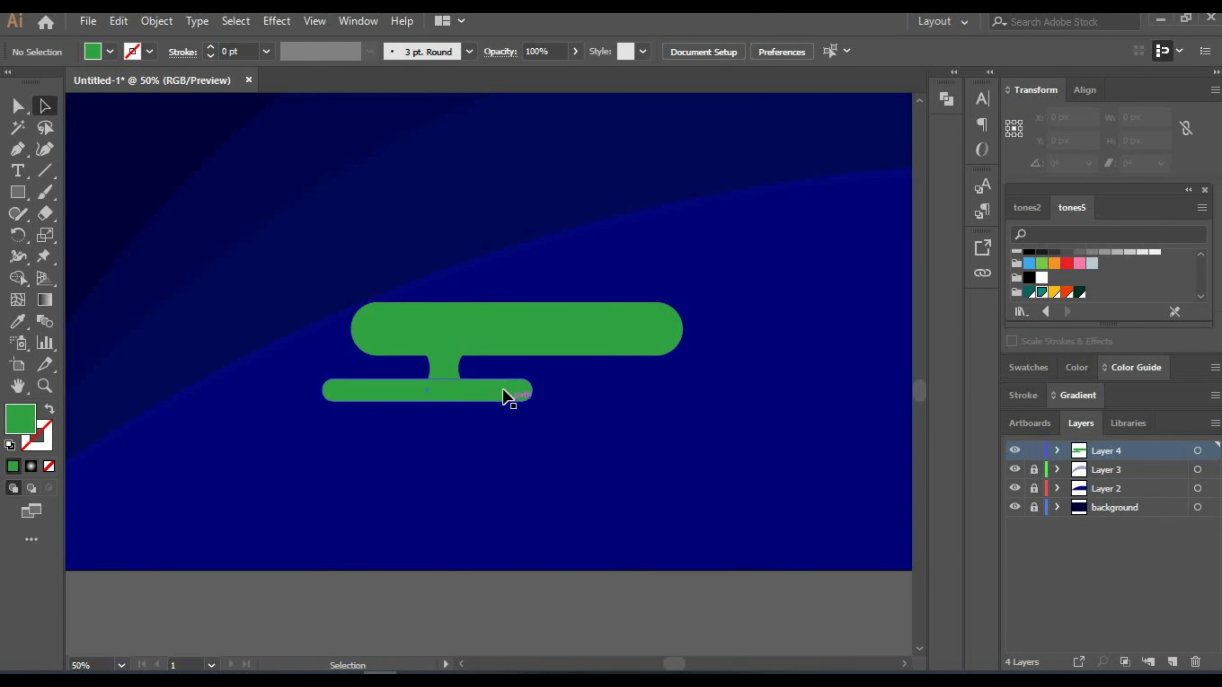
{"action": "key", "text": "ctrl+minus"}
{"action": "key", "text": "ctrl+minus"}
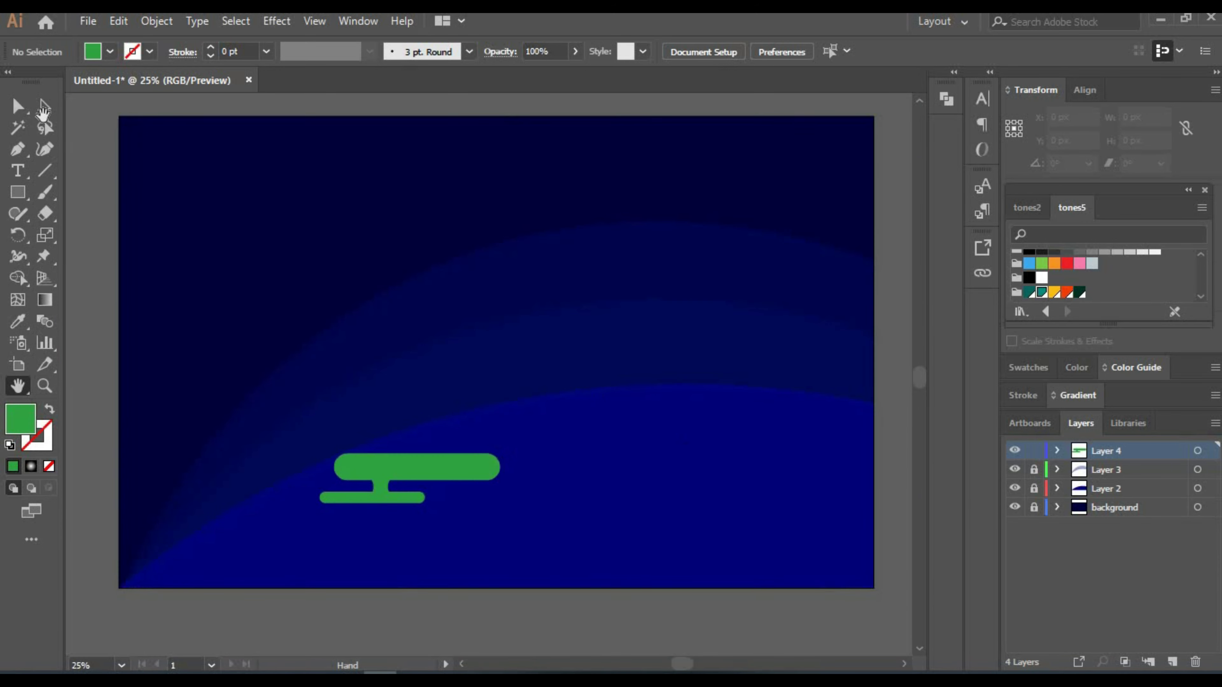
{"action": "left_click_drag", "start_coordinate": [423, 481], "coordinate": [778, 406]}
{"action": "left_click_drag", "start_coordinate": [840, 380], "coordinate": [799, 404]}
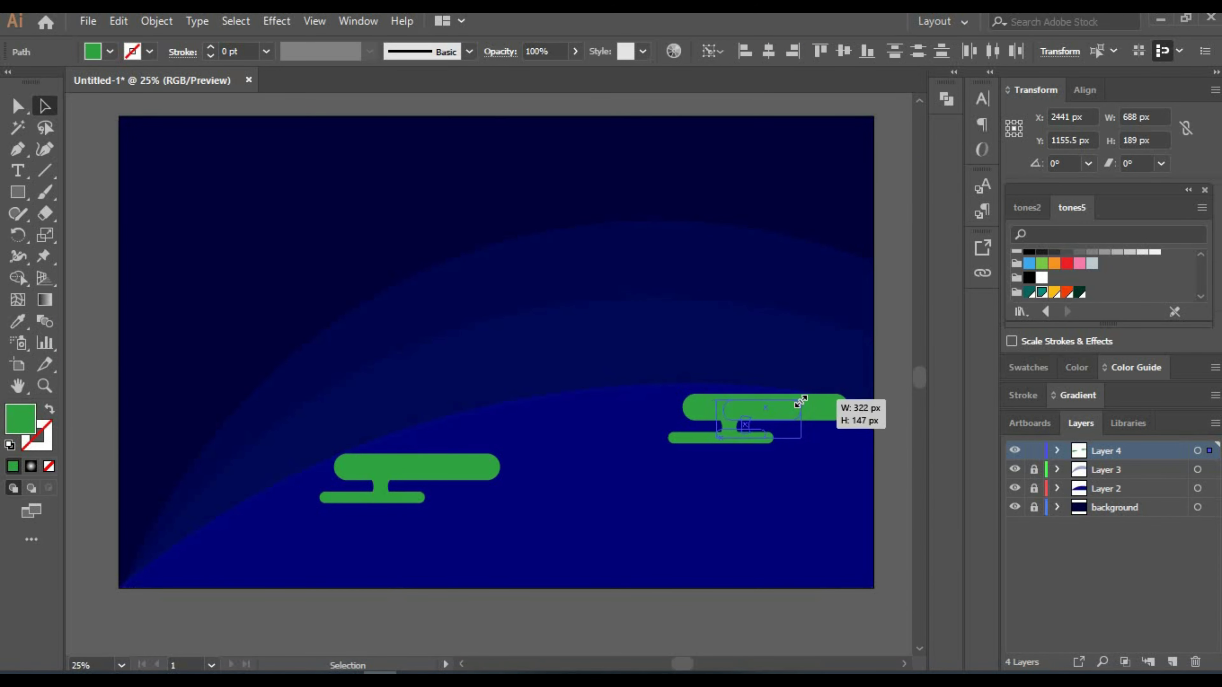
{"action": "left_click", "coordinate": [776, 212]}
Draw a green circle on the planet, keeping its original green shade.
{"action": "key", "text": "l"}
{"action": "left_click_drag", "start_coordinate": [534, 416], "coordinate": [585, 466]}
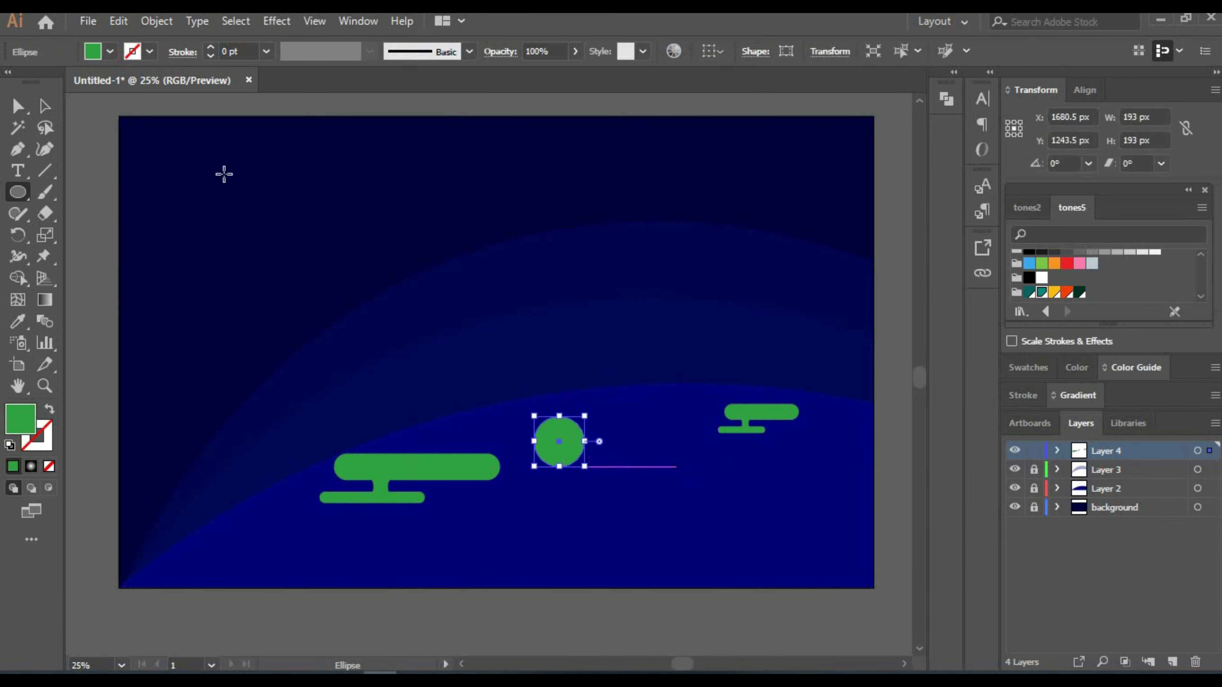
{"action": "left_click", "coordinate": [1127, 370]}
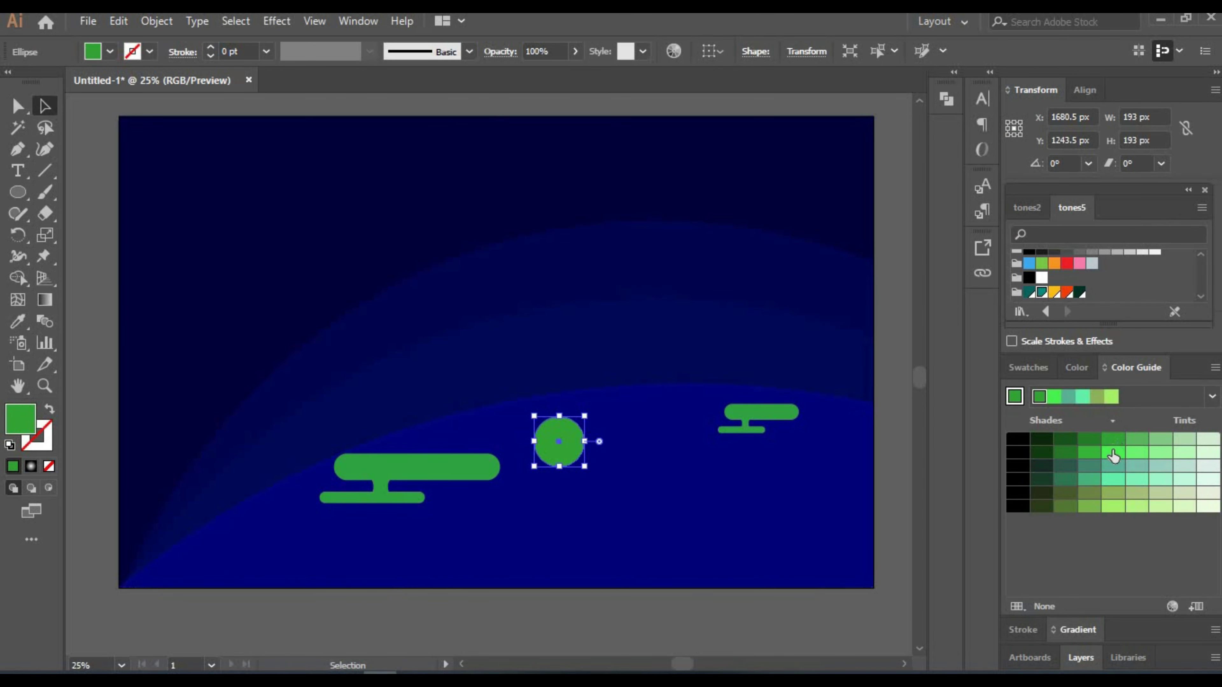
{"action": "left_click", "coordinate": [1109, 461]}
{"action": "left_click", "coordinate": [561, 240]}
{"action": "left_click", "coordinate": [559, 441]}
{"action": "left_click", "coordinate": [1109, 447]}
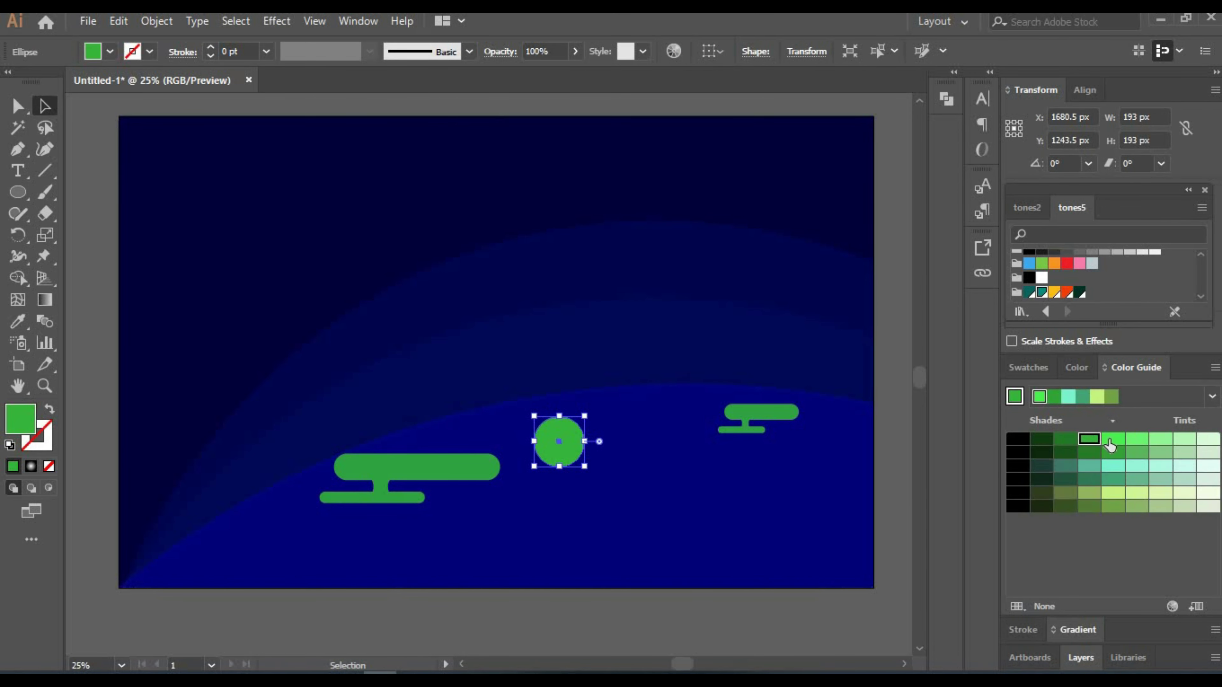
{"action": "left_click", "coordinate": [645, 387]}
Duplicate circles into an overlapping tree cluster and draw a cloud circle at lower left.
{"action": "mouse_move", "coordinate": [559, 441]}
{"action": "left_mouse_down"}
{"action": "mouse_move", "coordinate": [595, 452]}
{"action": "mouse_move", "coordinate": [603, 417]}
{"action": "mouse_move", "coordinate": [630, 431]}
{"action": "mouse_move", "coordinate": [616, 507]}
{"action": "mouse_move", "coordinate": [625, 530]}
{"action": "left_mouse_up"}
{"action": "left_click", "coordinate": [619, 409], "text": "shift"}
{"action": "left_click", "coordinate": [630, 486]}
{"action": "left_click", "coordinate": [630, 512]}
{"action": "left_click", "coordinate": [683, 510]}
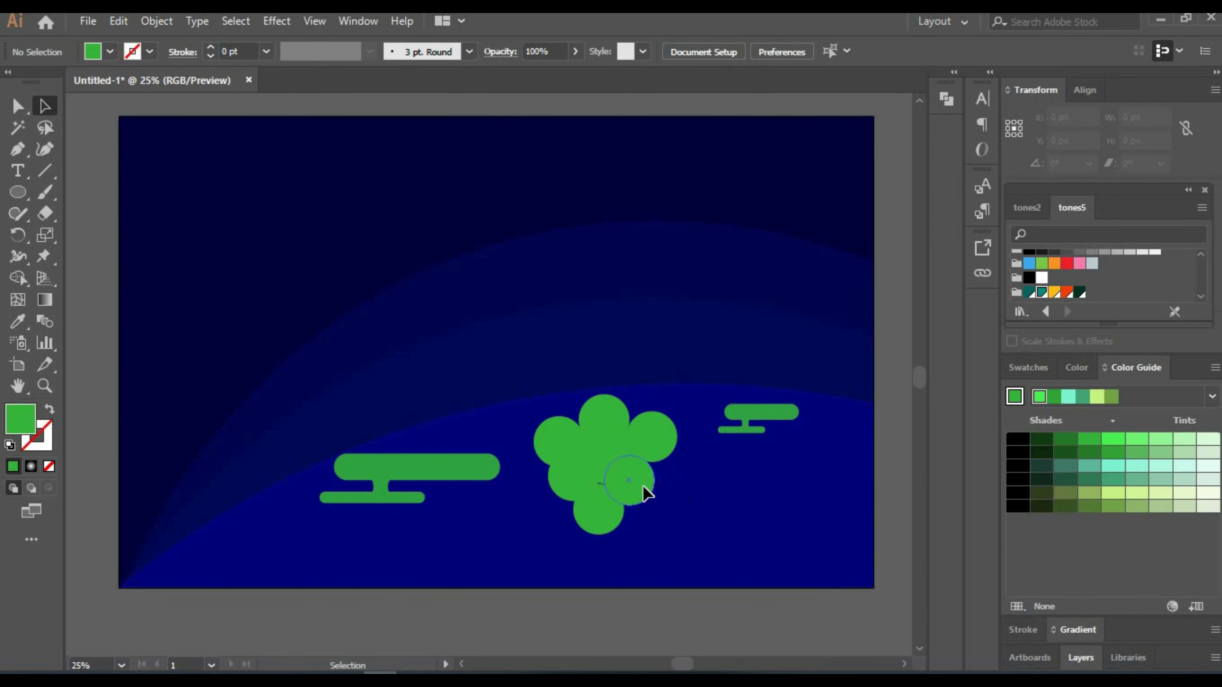
{"action": "mouse_move", "coordinate": [530, 464]}
{"action": "left_mouse_down"}
{"action": "mouse_move", "coordinate": [322, 496]}
{"action": "mouse_move", "coordinate": [279, 542]}
{"action": "mouse_move", "coordinate": [218, 537]}
{"action": "left_mouse_up"}
Duplicate the green bar shape to the right and fill the copy white.
{"action": "left_click", "coordinate": [480, 545]}
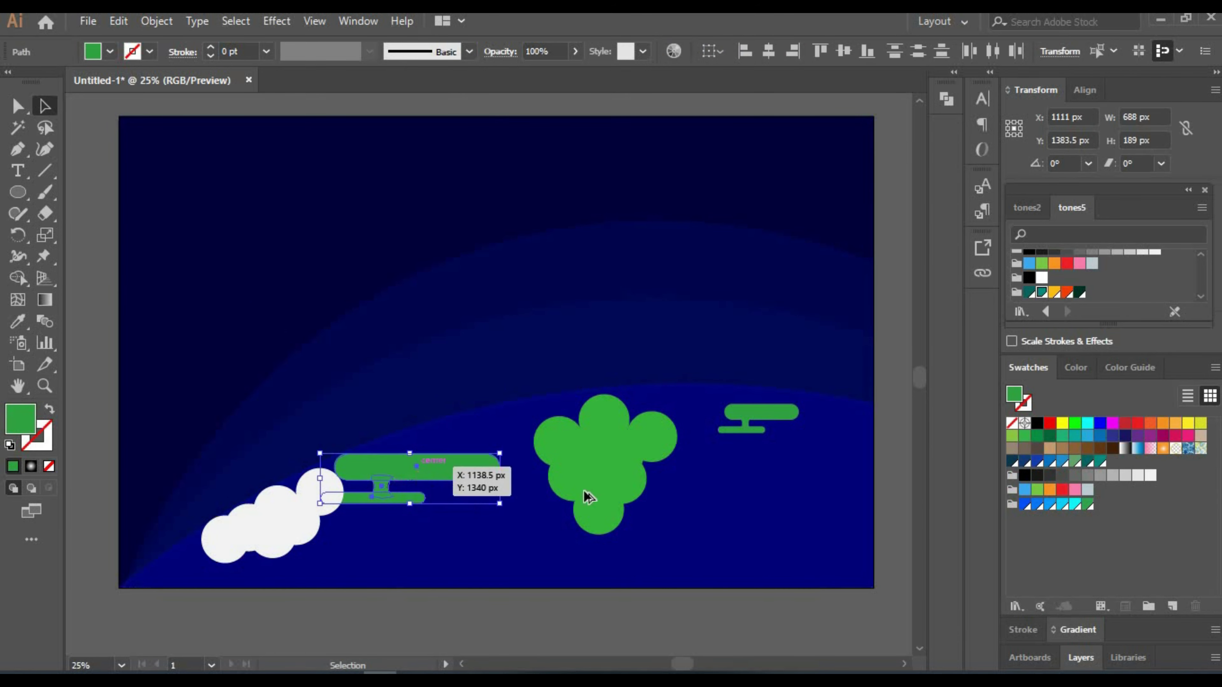
{"action": "left_click_drag", "start_coordinate": [440, 487], "coordinate": [779, 494]}
{"action": "left_click", "coordinate": [1137, 475]}
{"action": "left_click", "coordinate": [666, 199]}
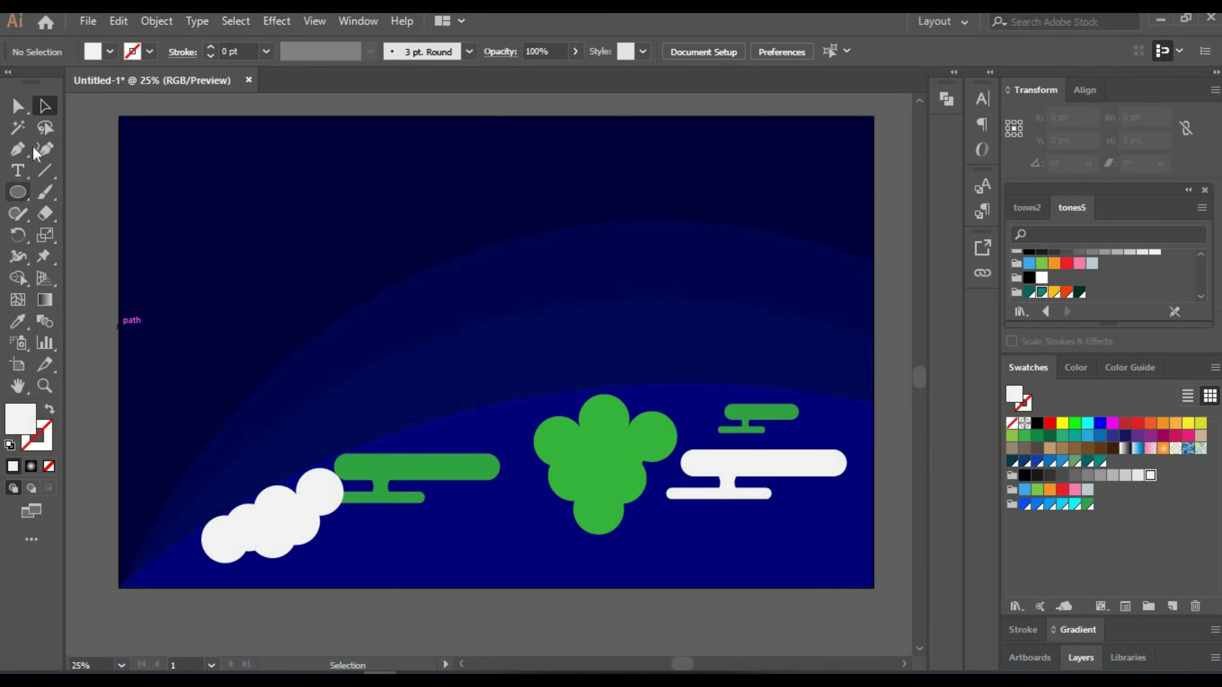
Draw a white pill in the lower middle and a small white circle.
{"action": "left_click_drag", "start_coordinate": [407, 528], "coordinate": [553, 557]}
{"action": "key", "text": "l"}
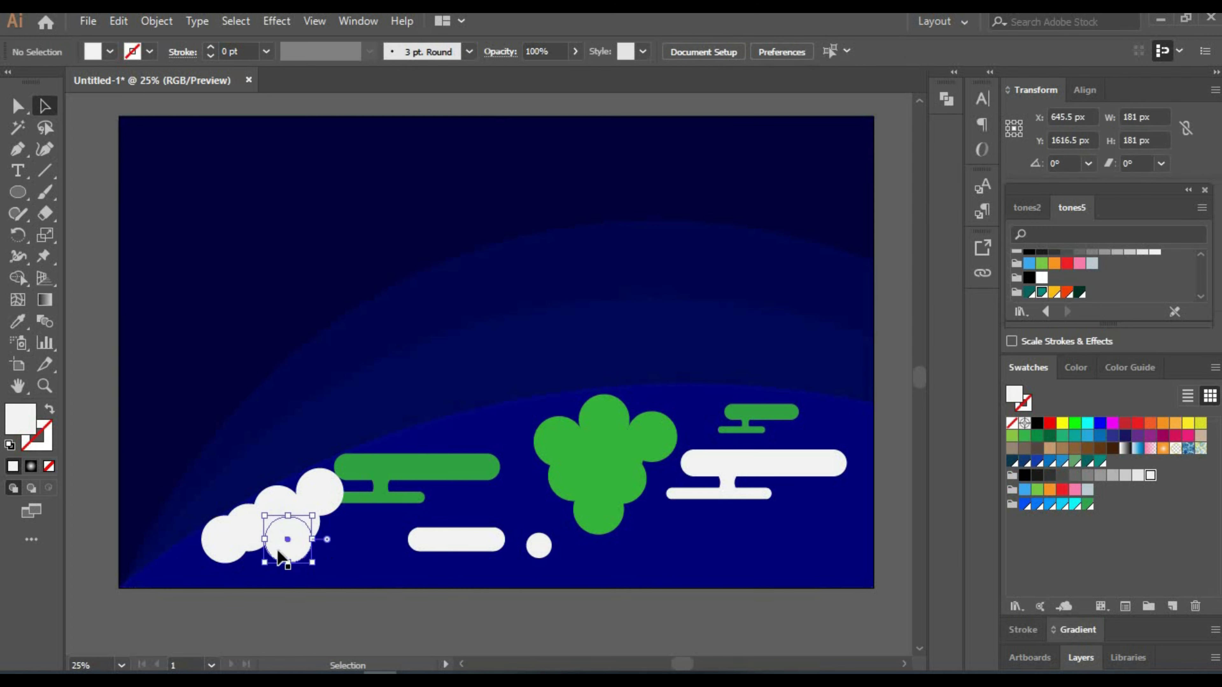
{"action": "left_click_drag", "start_coordinate": [286, 529], "coordinate": [235, 570]}
{"action": "key", "text": "v"}
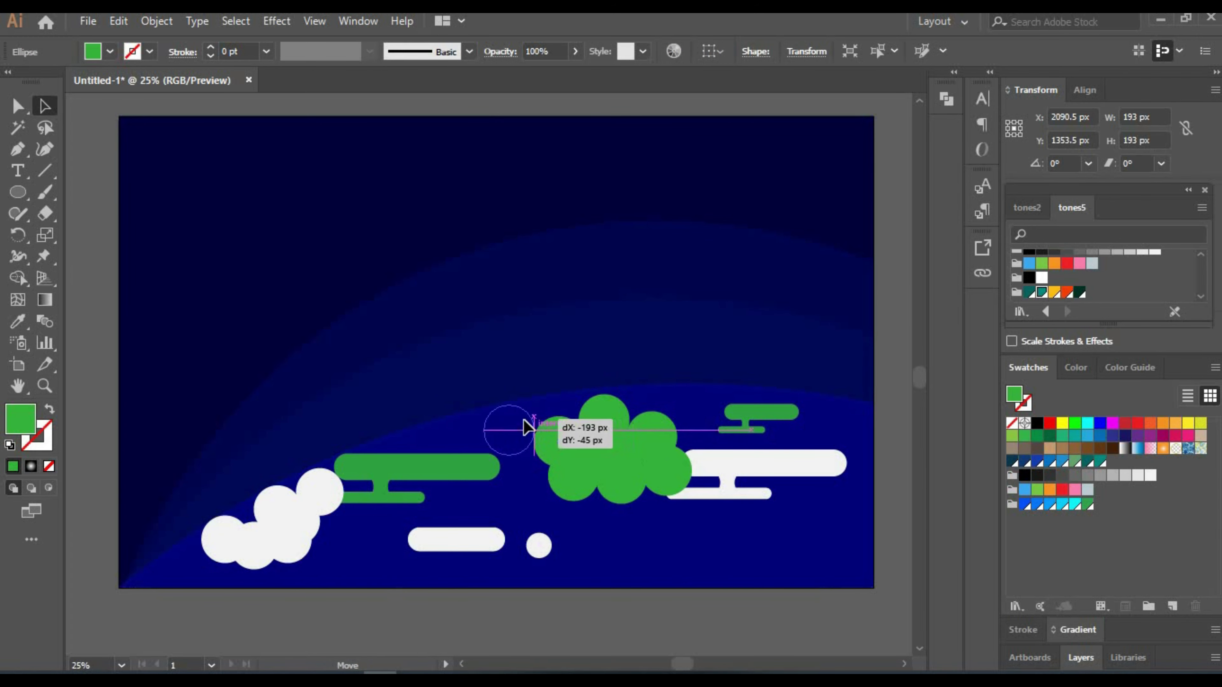
Rearrange the tree's green circles, moving some out beside the bar and others into the tree.
{"action": "left_click_drag", "start_coordinate": [591, 490], "coordinate": [505, 426]}
{"action": "left_click_drag", "start_coordinate": [558, 498], "coordinate": [527, 505]}
{"action": "mouse_move", "coordinate": [586, 457]}
{"action": "left_mouse_down"}
{"action": "mouse_move", "coordinate": [571, 439]}
{"action": "mouse_move", "coordinate": [634, 434]}
{"action": "left_mouse_up"}
{"action": "left_click_drag", "start_coordinate": [666, 474], "coordinate": [635, 459]}
{"action": "left_click", "coordinate": [649, 511]}
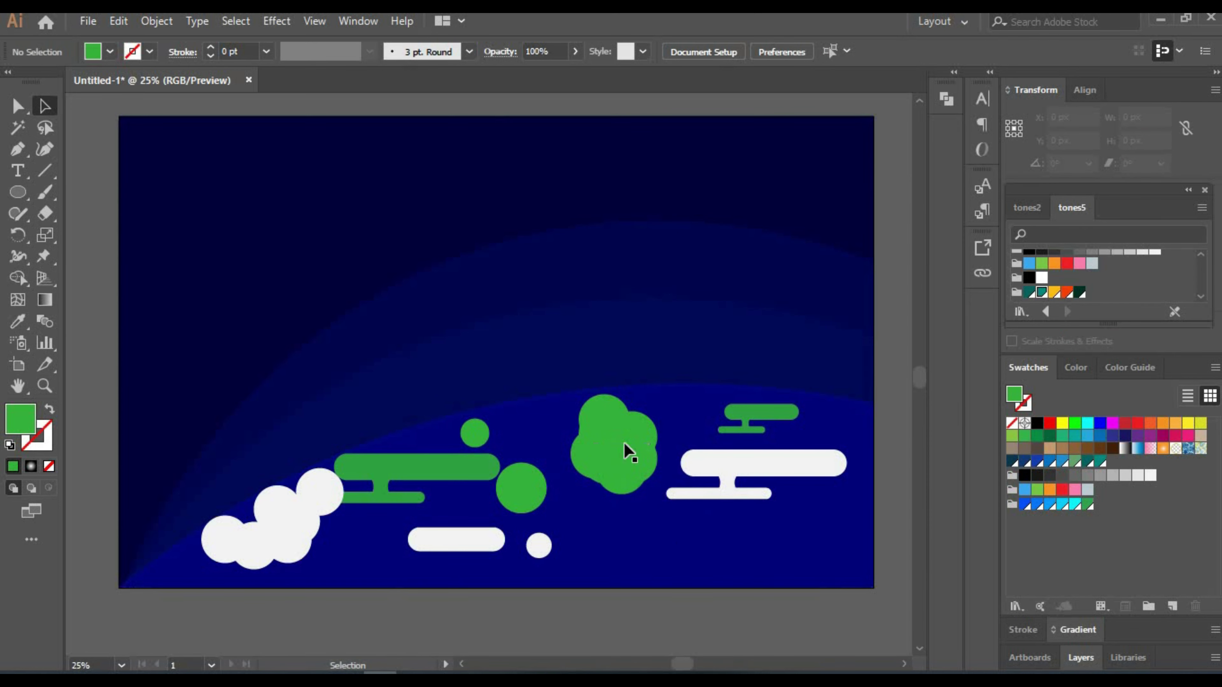
{"action": "left_click_drag", "start_coordinate": [622, 402], "coordinate": [634, 415]}
{"action": "left_click", "coordinate": [689, 551]}
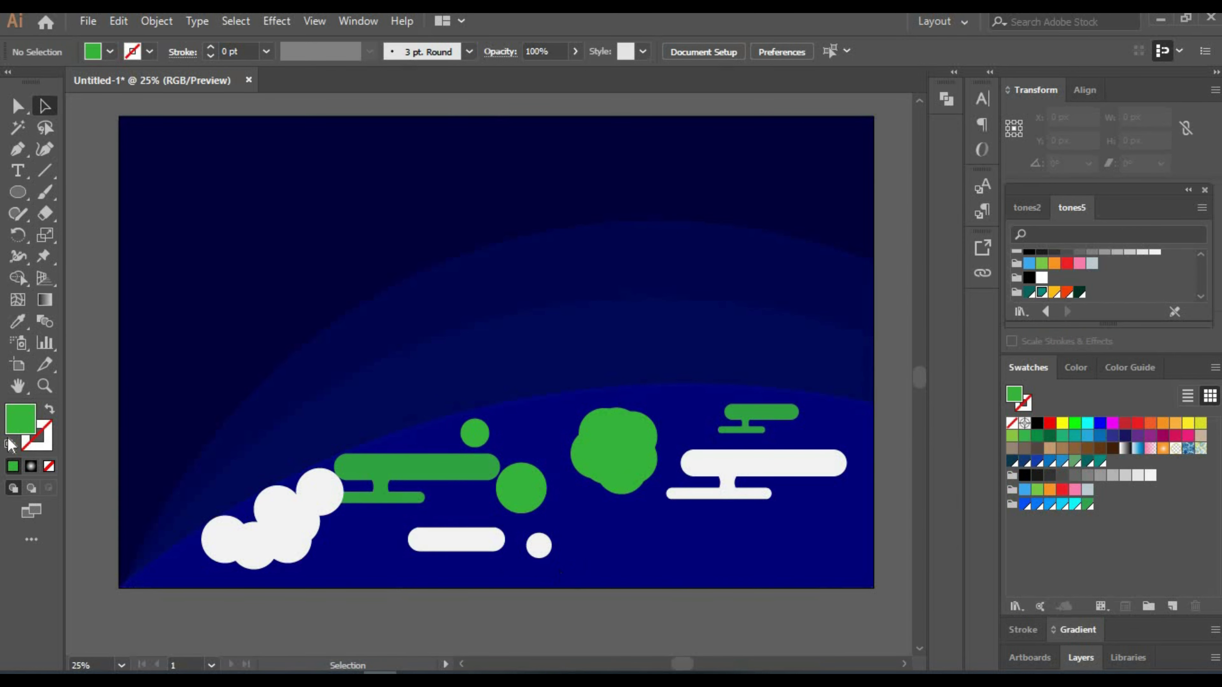
Draw a small green circle near the bottom and enlarge it.
{"action": "left_click_drag", "start_coordinate": [657, 544], "coordinate": [635, 520]}
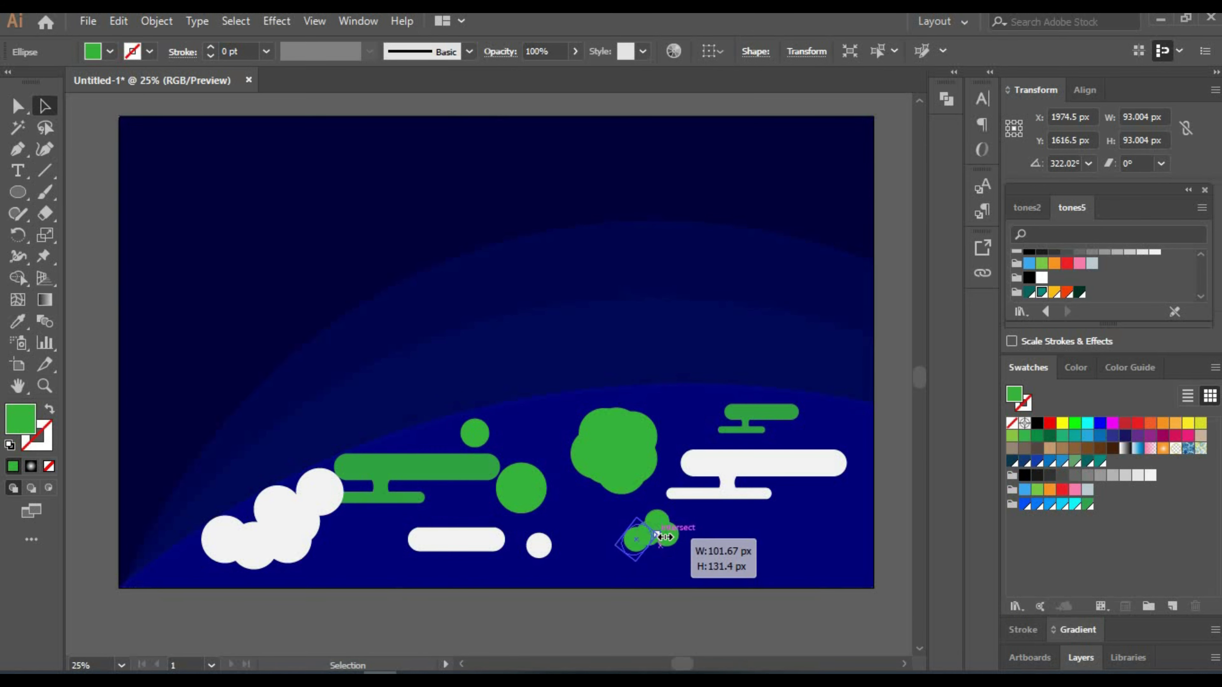
{"action": "mouse_move", "coordinate": [665, 537]}
{"action": "left_mouse_down"}
{"action": "mouse_move", "coordinate": [682, 553]}
{"action": "mouse_move", "coordinate": [649, 575]}
{"action": "left_mouse_up"}
{"action": "left_click", "coordinate": [647, 551]}
{"action": "left_click", "coordinate": [722, 520]}
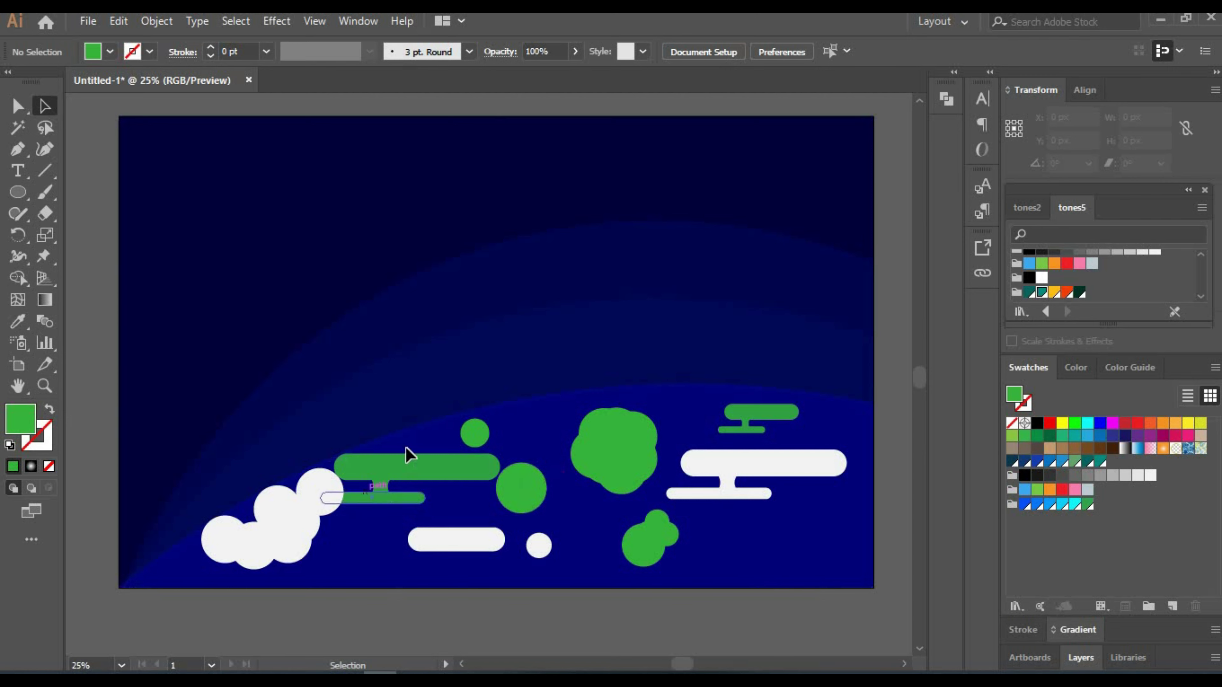
Add a white circle and move it down-left onto the white pill.
{"action": "left_click_drag", "start_coordinate": [497, 520], "coordinate": [498, 520]}
{"action": "left_click", "coordinate": [18, 321]}
{"action": "left_click", "coordinate": [288, 505]}
{"action": "key", "text": "a"}
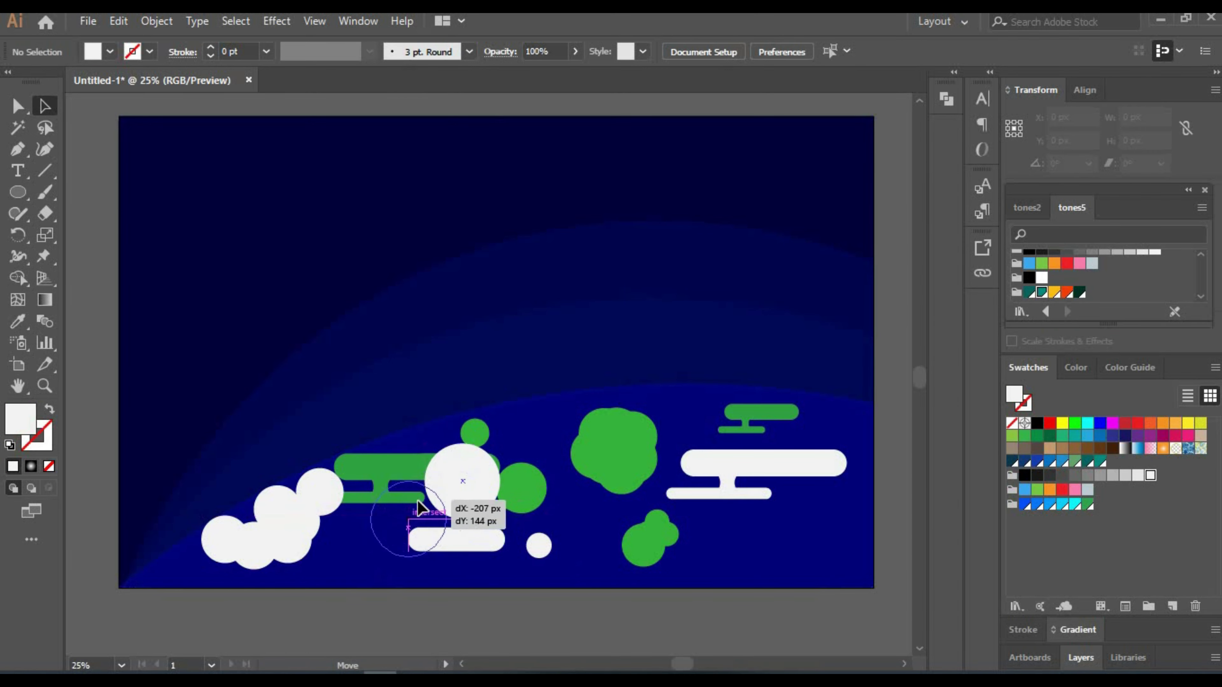
{"action": "left_click_drag", "start_coordinate": [463, 483], "coordinate": [402, 525]}
Add a white circle on the green tree and copy a green circle onto the left cloud.
{"action": "left_click_drag", "start_coordinate": [667, 480], "coordinate": [667, 480]}
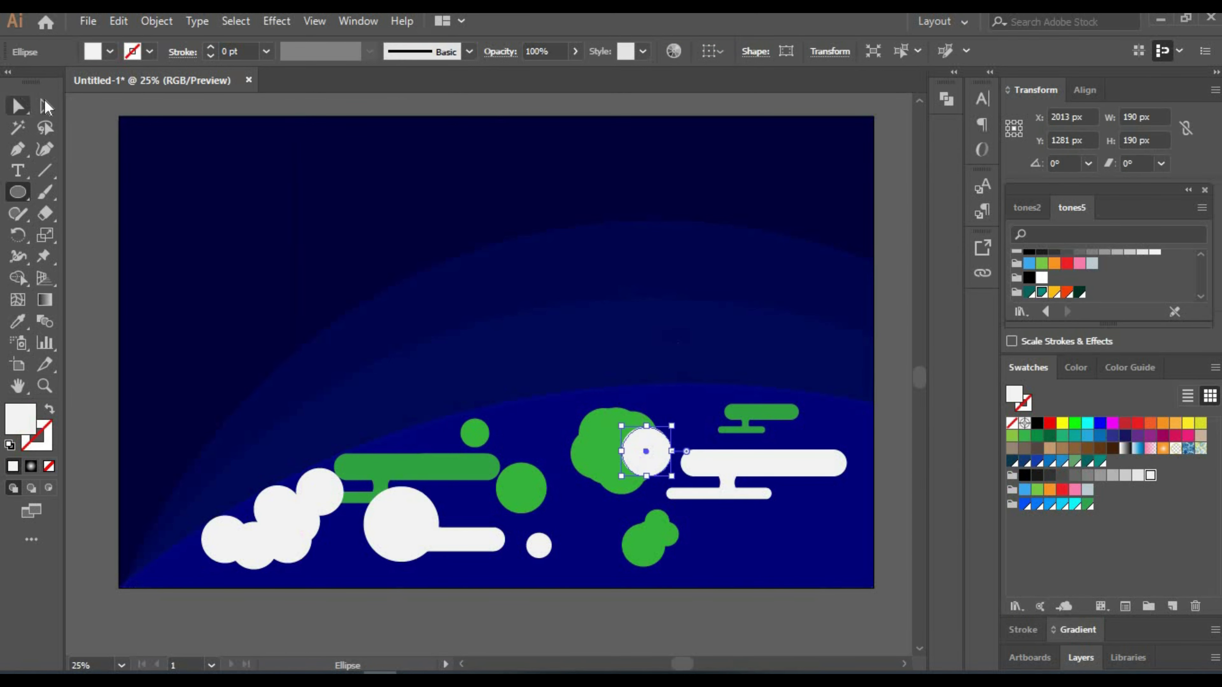
{"action": "key", "text": "a"}
{"action": "left_click_drag", "start_coordinate": [581, 467], "coordinate": [370, 517]}
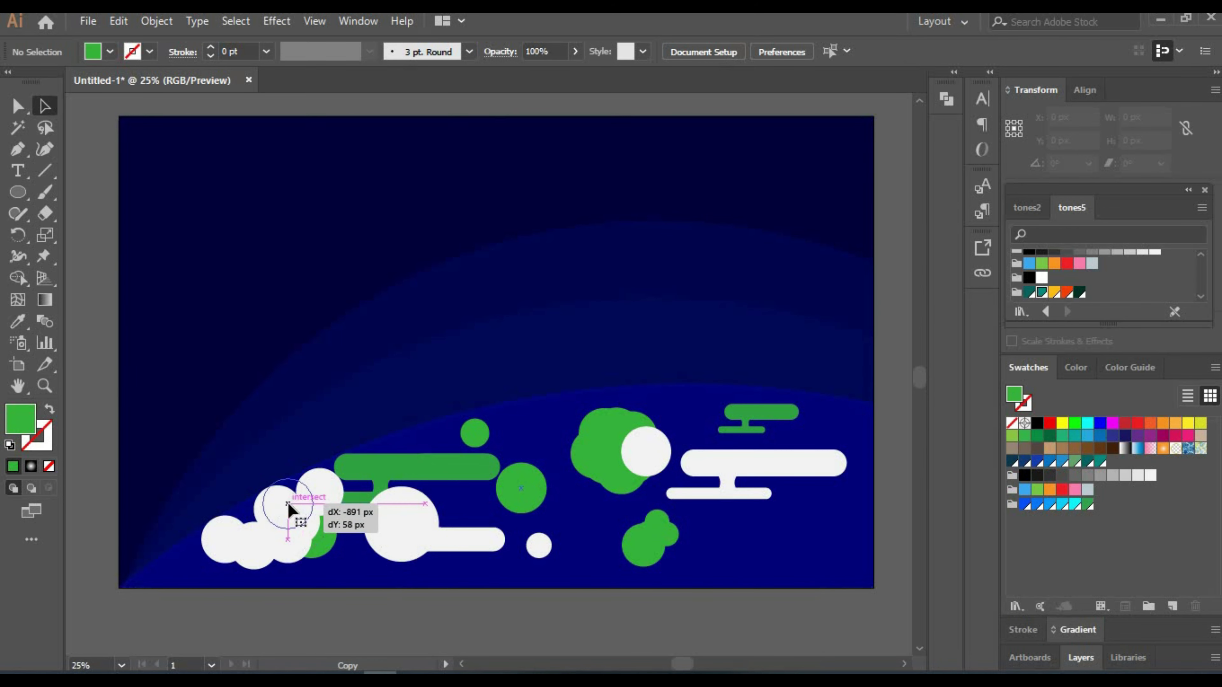
{"action": "left_click_drag", "start_coordinate": [287, 506], "coordinate": [287, 504]}
{"action": "right_click", "coordinate": [287, 504]}
{"action": "left_click", "coordinate": [382, 401]}
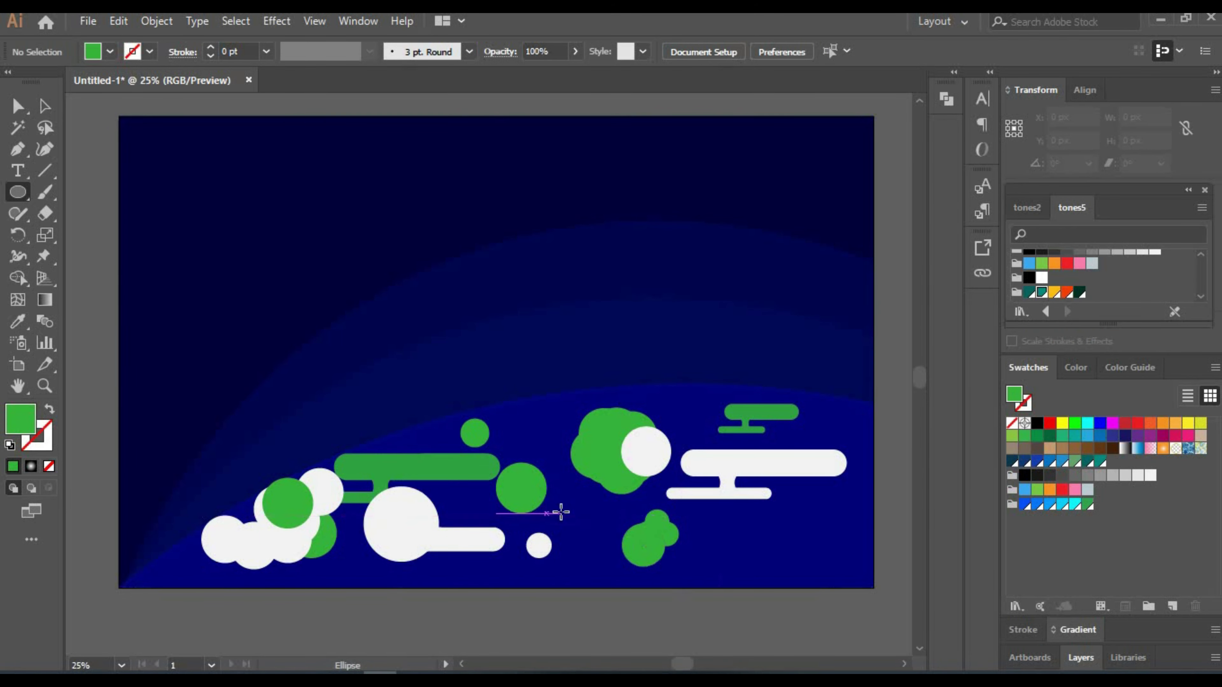
Scatter small green circles around the right cloud and draw a green bar at bottom right.
{"action": "mouse_move", "coordinate": [560, 512]}
{"action": "left_mouse_down"}
{"action": "mouse_move", "coordinate": [592, 541]}
{"action": "mouse_move", "coordinate": [710, 453]}
{"action": "mouse_move", "coordinate": [838, 508]}
{"action": "mouse_move", "coordinate": [764, 532]}
{"action": "left_mouse_up"}
{"action": "left_click_drag", "start_coordinate": [765, 533], "coordinate": [838, 451]}
{"action": "key", "text": "m"}
{"action": "left_click_drag", "start_coordinate": [718, 559], "coordinate": [856, 580]}
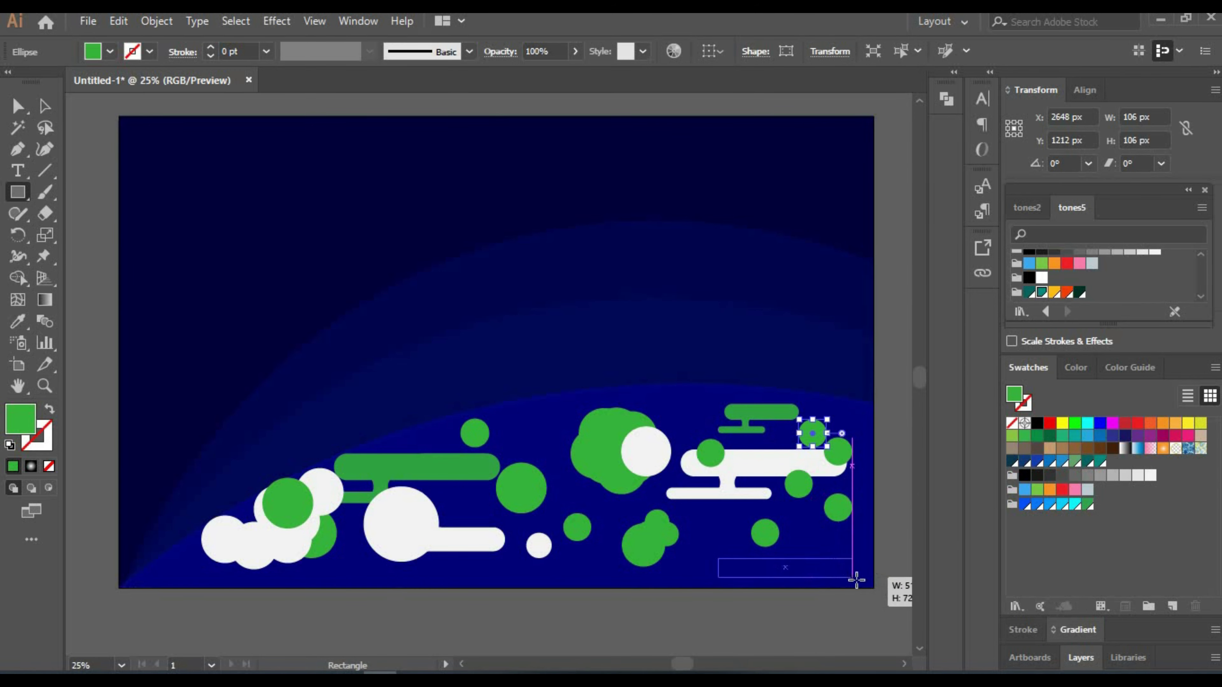
{"action": "left_click", "coordinate": [132, 643]}
{"action": "type", "text": "1"}
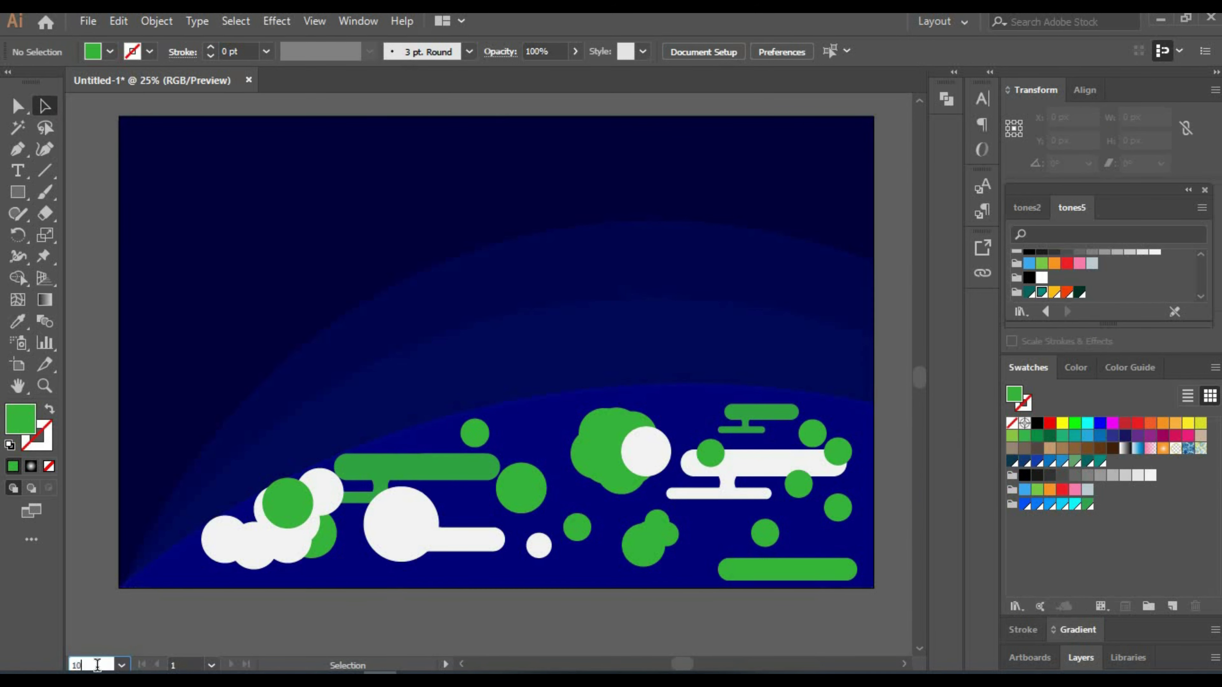
Zoom in on the long green bar and add a vertical stem with rounded top corners.
{"action": "type", "text": "0"}
{"action": "key", "text": "Return"}
{"action": "left_click_drag", "start_coordinate": [272, 150], "coordinate": [22, 193]}
{"action": "left_click_drag", "start_coordinate": [338, 383], "coordinate": [394, 513]}
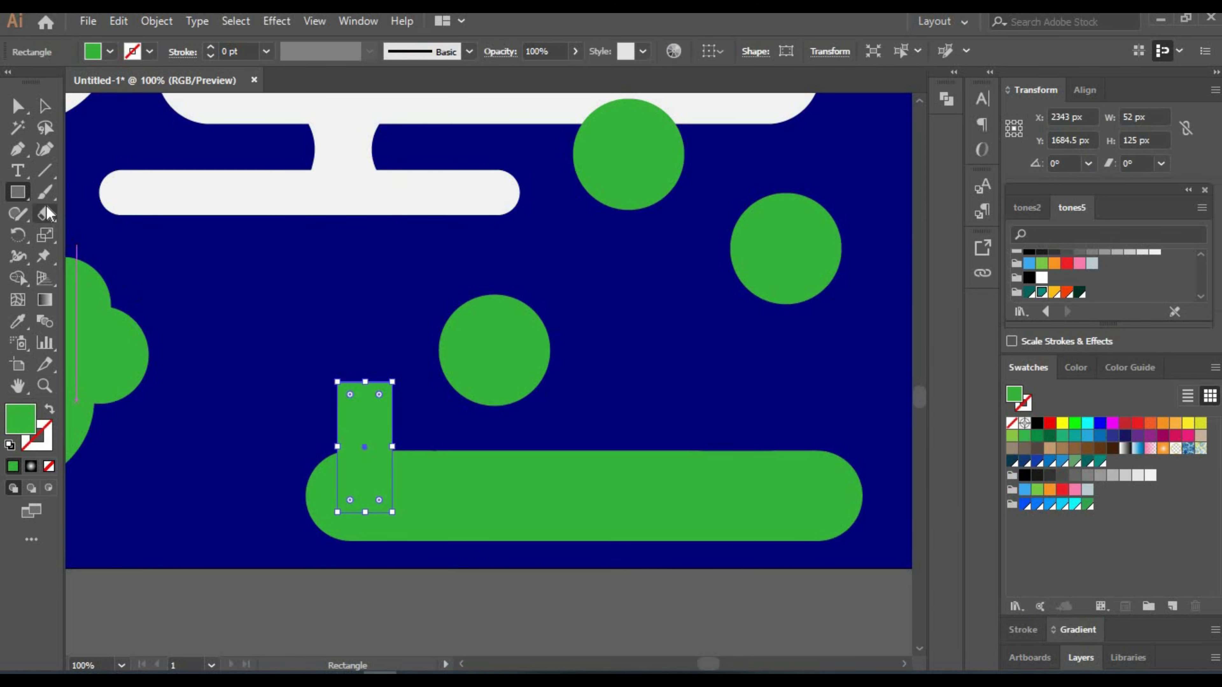
{"action": "key", "text": "v"}
{"action": "left_click_drag", "start_coordinate": [349, 394], "coordinate": [390, 399]}
{"action": "left_click", "coordinate": [260, 409]}
Add a circle on top of the stem and a short fully rounded bar.
{"action": "key", "text": "ctrl+shift+a"}
{"action": "key", "text": "m"}
{"action": "left_click_drag", "start_coordinate": [601, 350], "coordinate": [717, 404]}
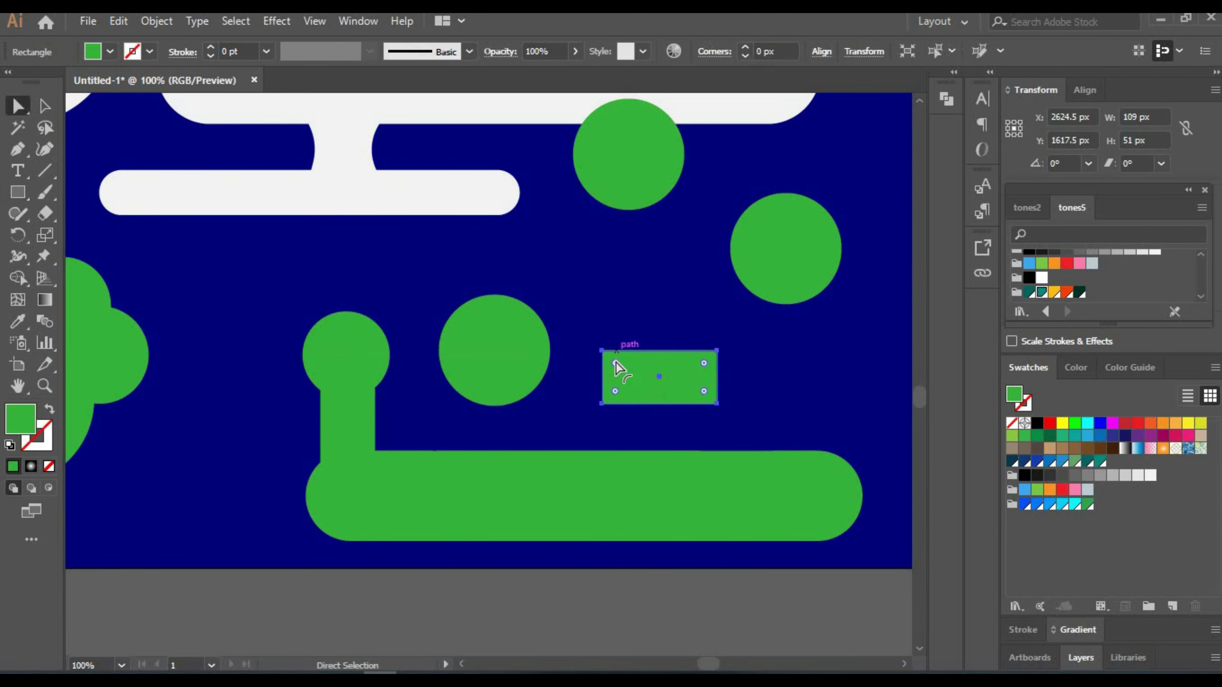
{"action": "left_click_drag", "start_coordinate": [614, 363], "coordinate": [625, 377]}
{"action": "key", "text": "ctrl+shift+a"}
Draw a small circle inside a green circle and bring up lighter green shades.
{"action": "key", "text": "m"}
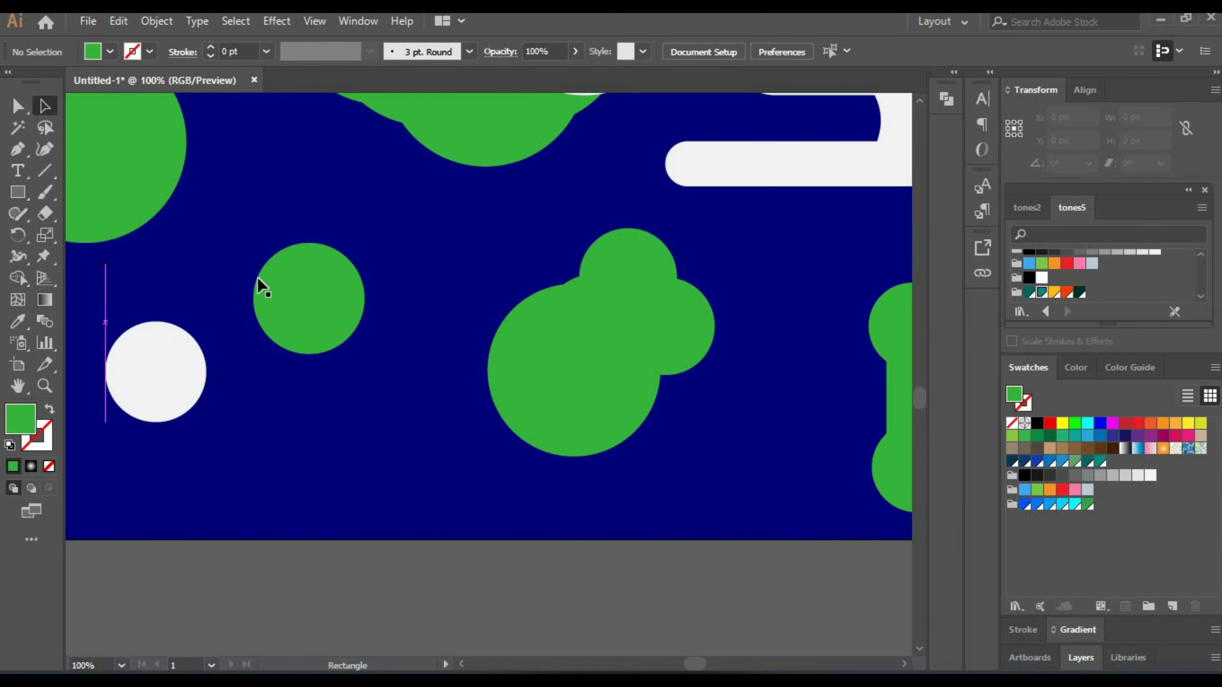
{"action": "left_click_drag", "start_coordinate": [339, 330], "coordinate": [338, 330]}
{"action": "key", "text": "a"}
{"action": "key", "text": "shift+F3"}
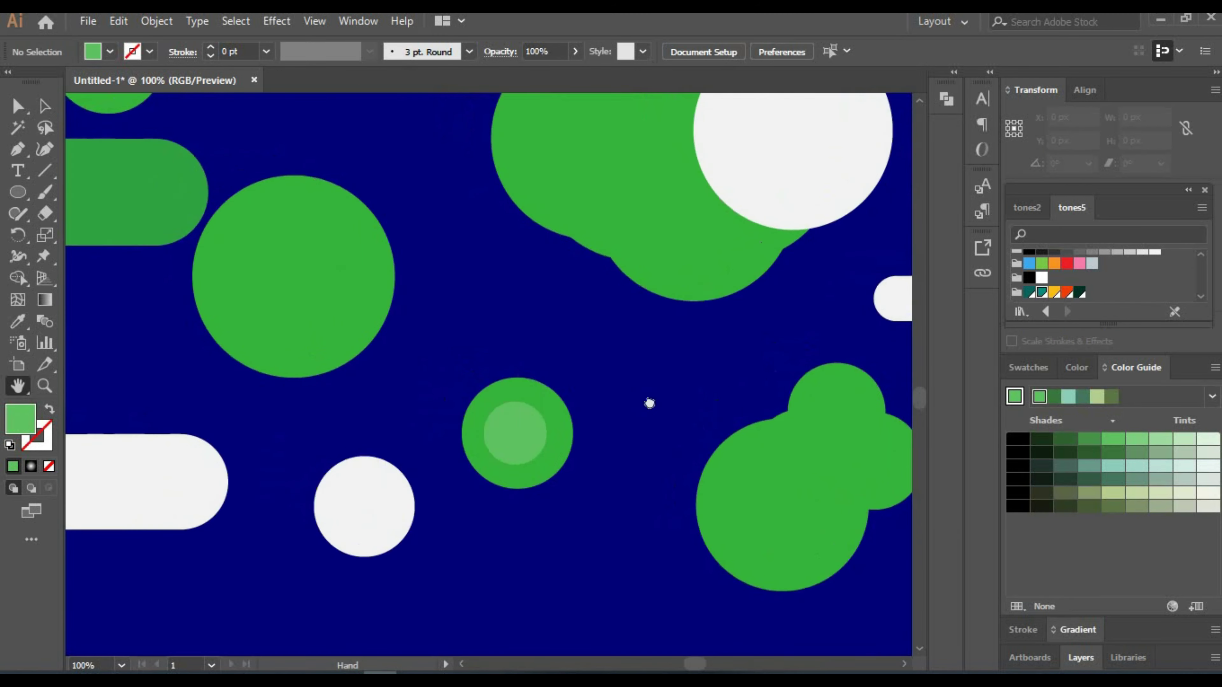
Add a shortened, rounded light-green strip inside the dark bar and reshape the connector below it.
{"action": "left_click_drag", "start_coordinate": [396, 467], "coordinate": [392, 261]}
{"action": "left_click_drag", "start_coordinate": [182, 283], "coordinate": [713, 342]}
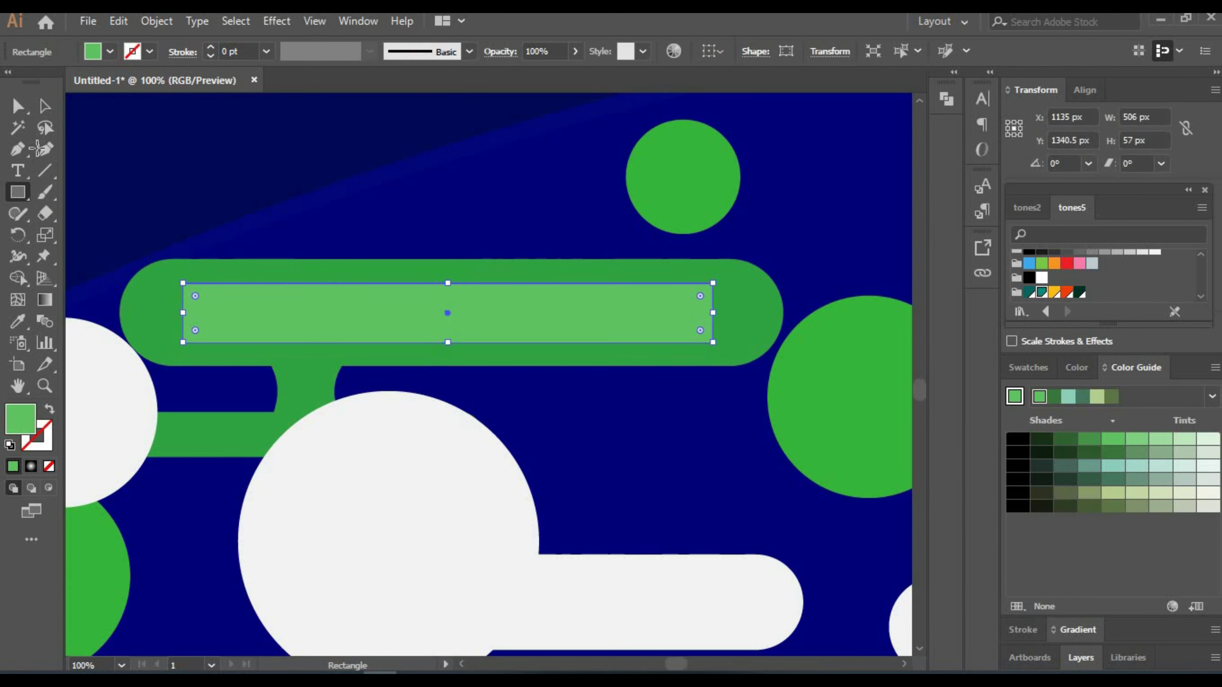
{"action": "left_click_drag", "start_coordinate": [272, 341], "coordinate": [683, 284]}
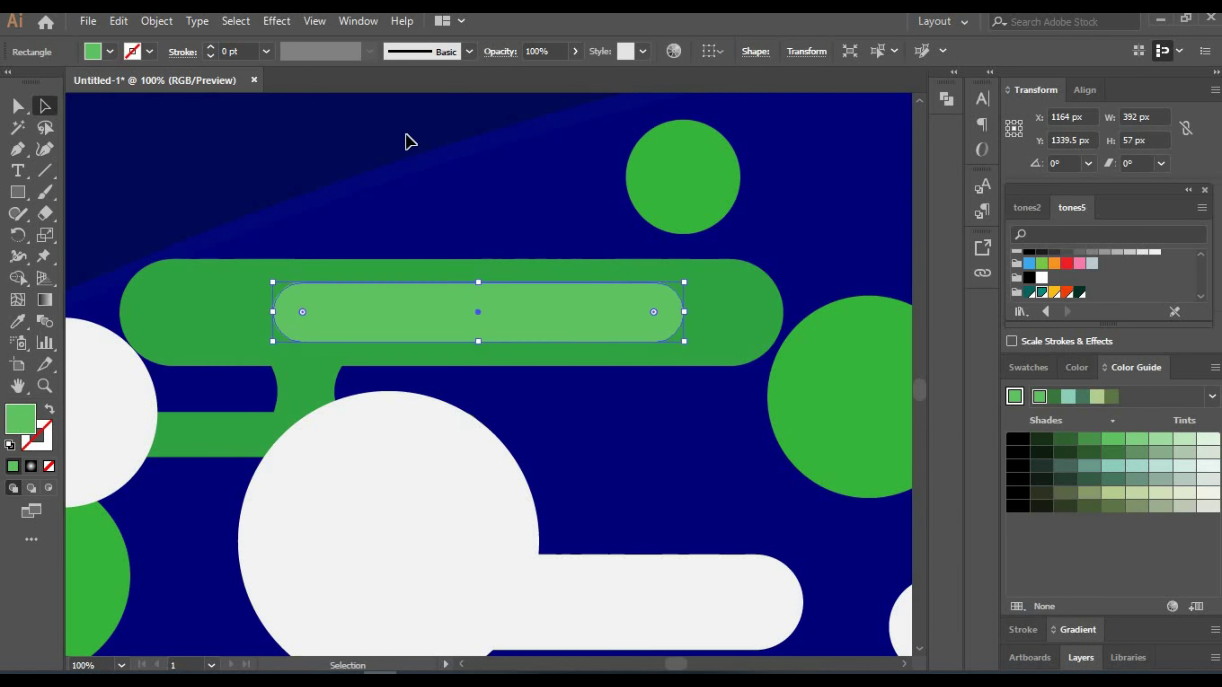
{"action": "left_click_drag", "start_coordinate": [471, 314], "coordinate": [522, 195]}
{"action": "left_click", "coordinate": [45, 106]}
{"action": "left_click", "coordinate": [356, 269]}
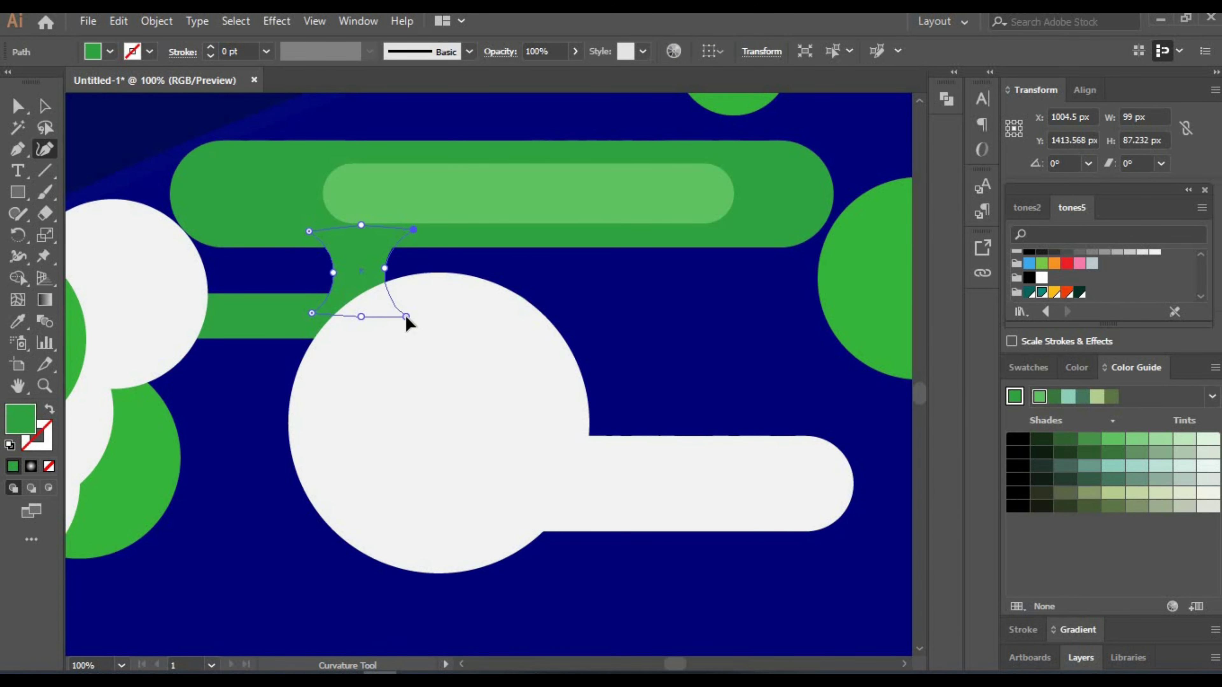
{"action": "key", "text": "ctrl+shift+a"}
Draw an inner circle in a green circle and eyedropper the strip's light green onto it.
{"action": "key", "text": "h"}
{"action": "left_click_drag", "start_coordinate": [829, 276], "coordinate": [1057, 292]}
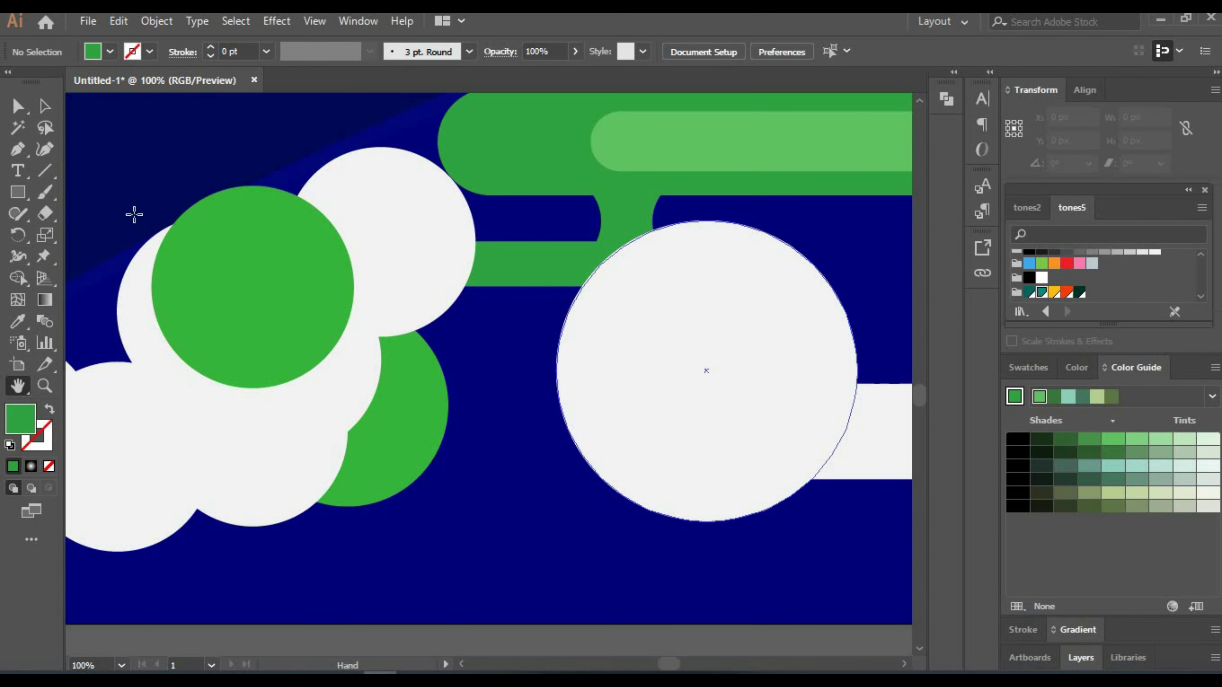
{"action": "left_click_drag", "start_coordinate": [303, 342], "coordinate": [308, 337]}
{"action": "key", "text": "i"}
{"action": "left_click", "coordinate": [641, 136]}
{"action": "key", "text": "ctrl+shift+a"}
{"action": "key", "text": "a"}
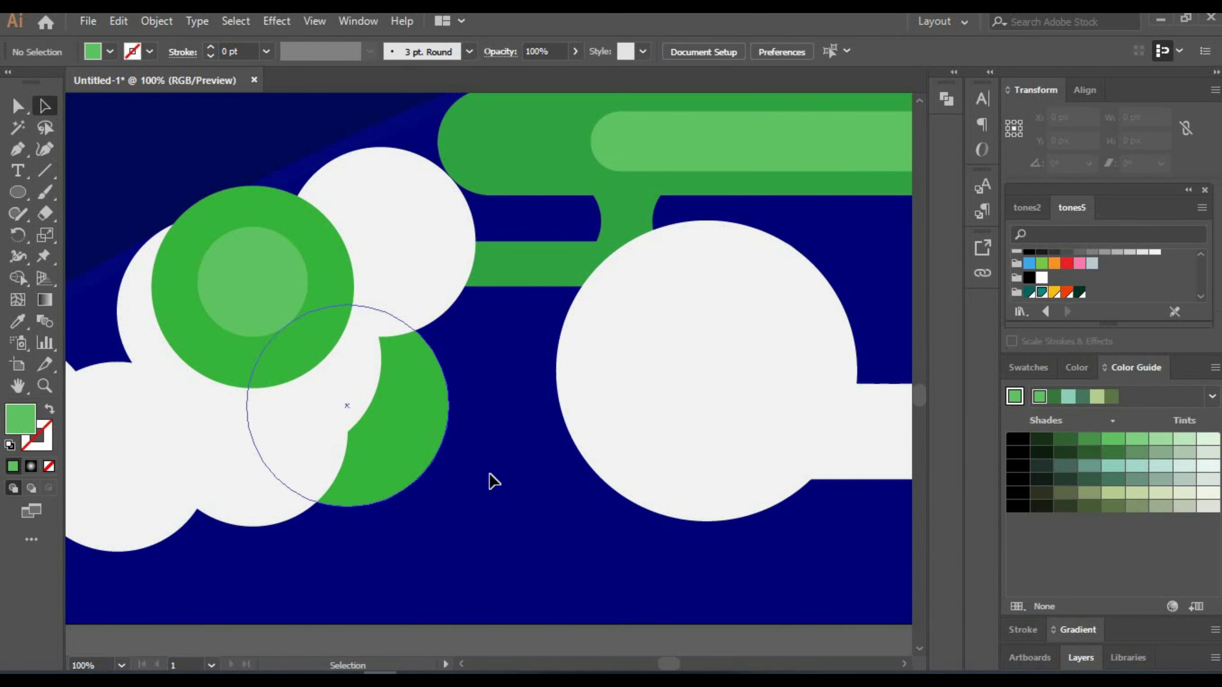
Turn a small rectangle on a green circle into a narrow curved leaf shape.
{"action": "key", "text": "m"}
{"action": "left_click_drag", "start_coordinate": [400, 387], "coordinate": [427, 442]}
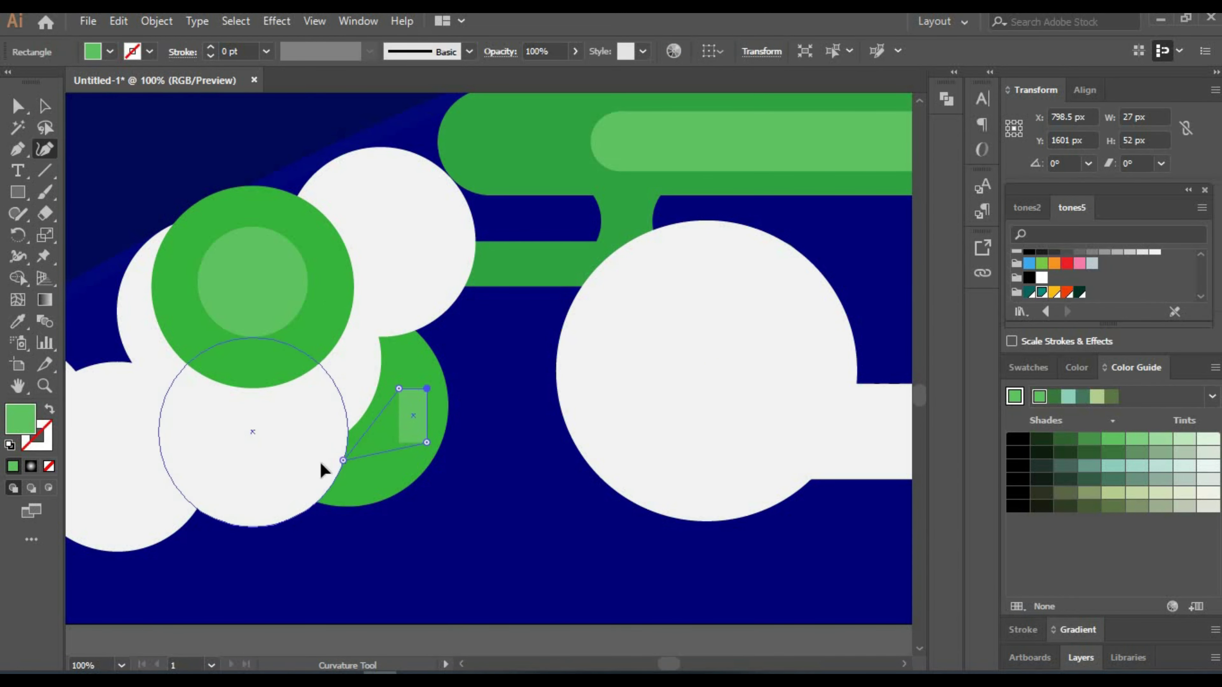
{"action": "left_click_drag", "start_coordinate": [323, 471], "coordinate": [315, 461]}
{"action": "left_click_drag", "start_coordinate": [427, 442], "coordinate": [397, 473]}
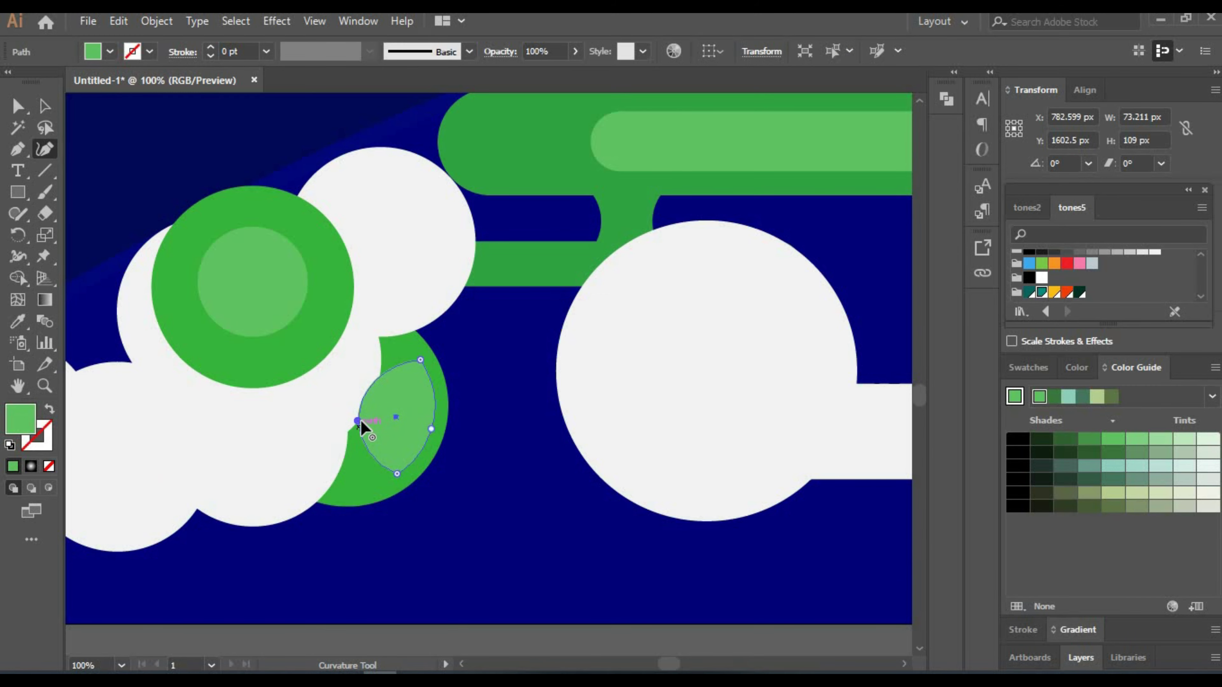
{"action": "mouse_move", "coordinate": [360, 421]}
{"action": "left_mouse_down"}
{"action": "mouse_move", "coordinate": [394, 420]}
{"action": "mouse_move", "coordinate": [45, 109]}
{"action": "left_mouse_up"}
{"action": "left_click", "coordinate": [503, 449]}
Enlarge the inner circle and dot the bushy tree with several light-green circles.
{"action": "left_click_drag", "start_coordinate": [438, 353], "coordinate": [485, 395]}
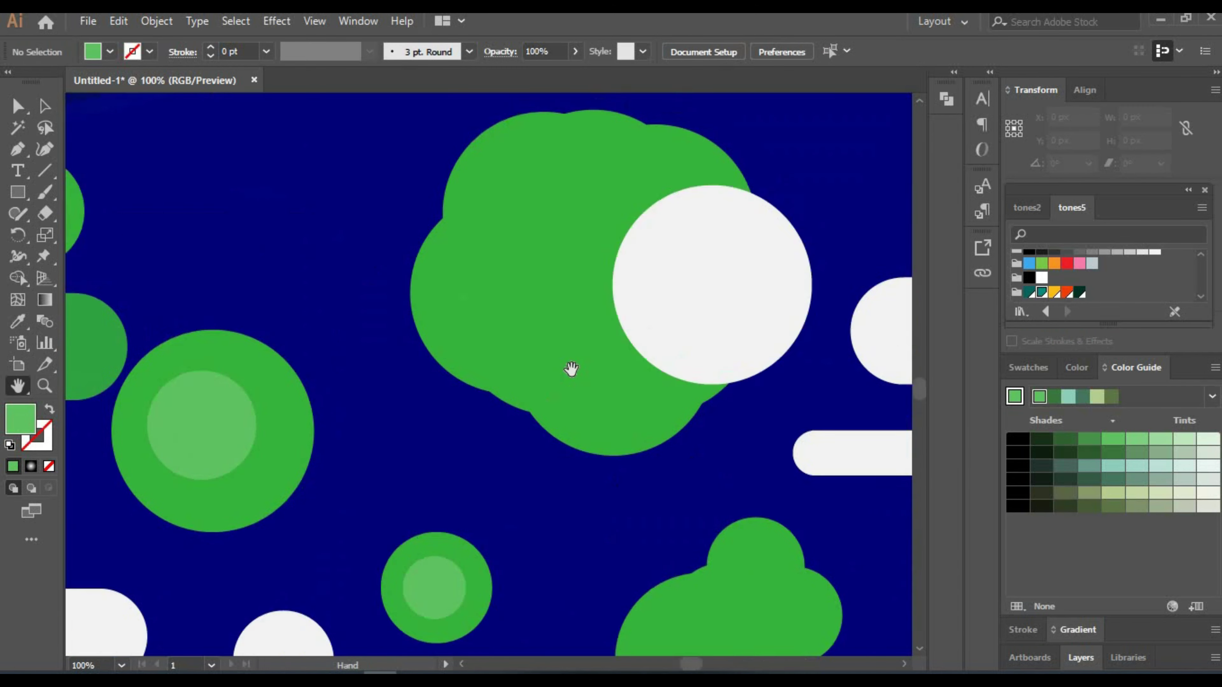
{"action": "key", "text": "l"}
{"action": "left_click_drag", "start_coordinate": [436, 281], "coordinate": [531, 376]}
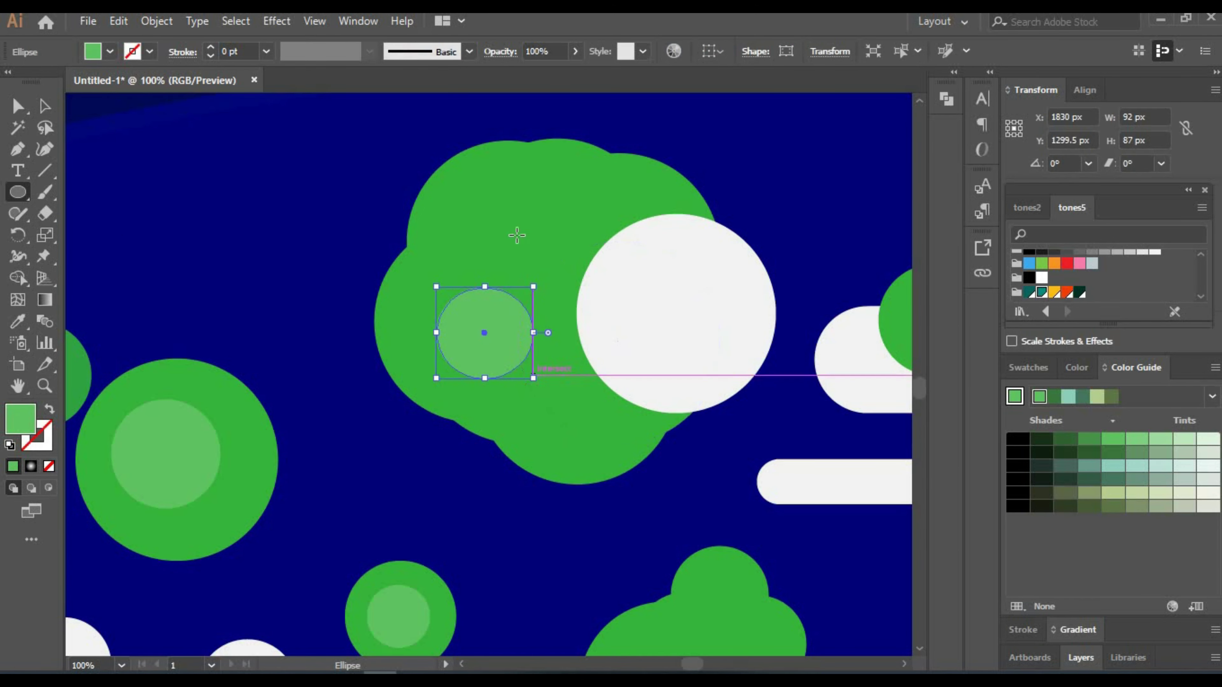
{"action": "key", "text": "ctrl+z"}
{"action": "left_click_drag", "start_coordinate": [476, 254], "coordinate": [553, 331]}
{"action": "left_click_drag", "start_coordinate": [430, 341], "coordinate": [463, 369]}
{"action": "left_click_drag", "start_coordinate": [610, 468], "coordinate": [612, 464]}
{"action": "mouse_move", "coordinate": [518, 173]}
{"action": "left_mouse_down"}
{"action": "mouse_move", "coordinate": [551, 207]}
{"action": "mouse_move", "coordinate": [634, 224]}
{"action": "left_mouse_up"}
{"action": "key", "text": "ctrl+shift+a"}
Add light-green strips to the long bar and stem, plus a circle in the stem's round top.
{"action": "left_click_drag", "start_coordinate": [641, 478], "coordinate": [421, 338]}
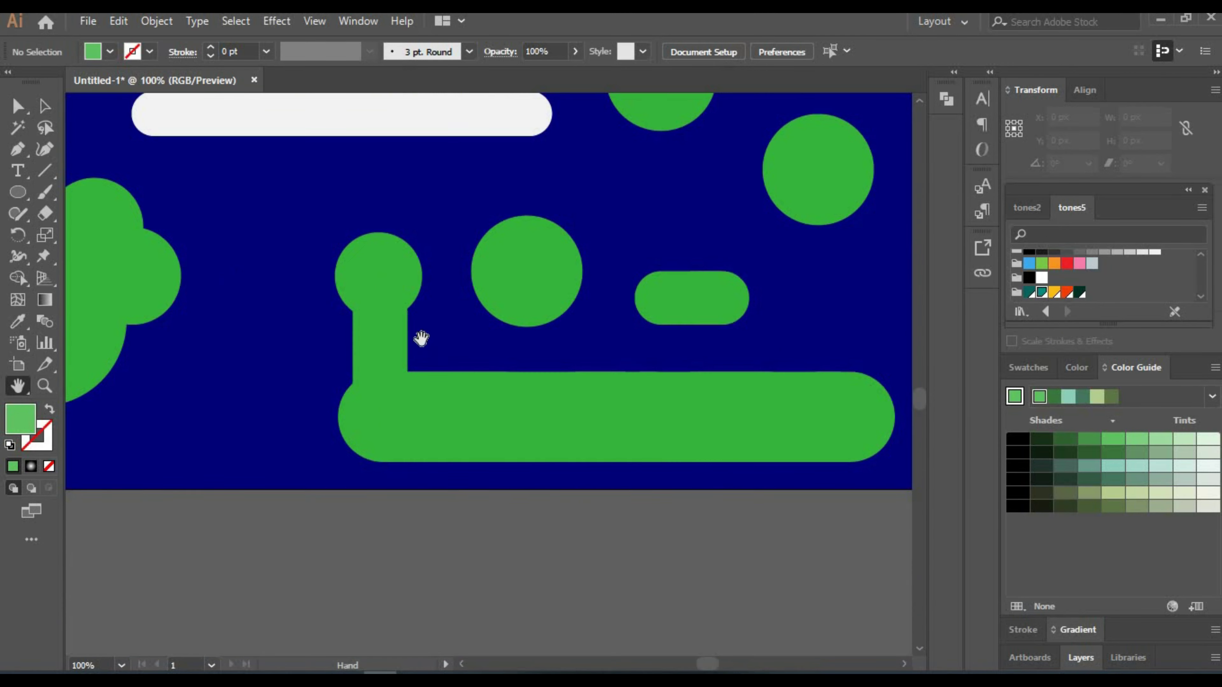
{"action": "left_click_drag", "start_coordinate": [763, 438], "coordinate": [762, 438]}
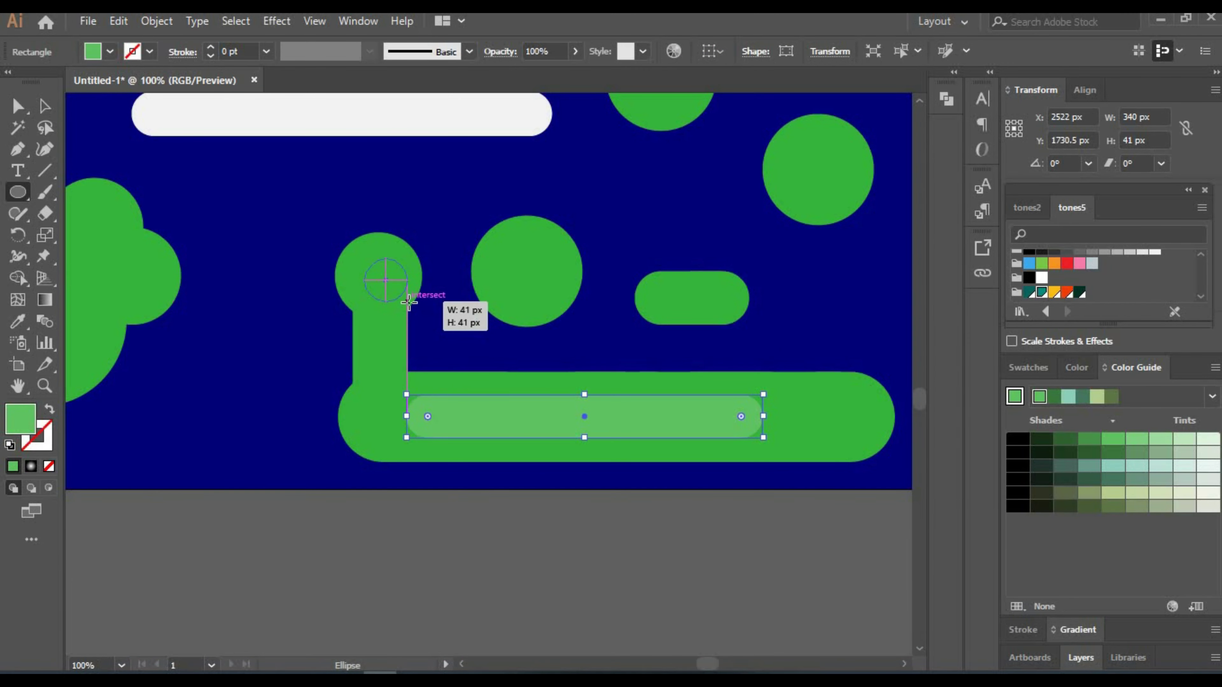
{"action": "left_click_drag", "start_coordinate": [409, 302], "coordinate": [409, 301]}
{"action": "key", "text": "ctrl+shift+a"}
{"action": "left_click_drag", "start_coordinate": [389, 366], "coordinate": [396, 374]}
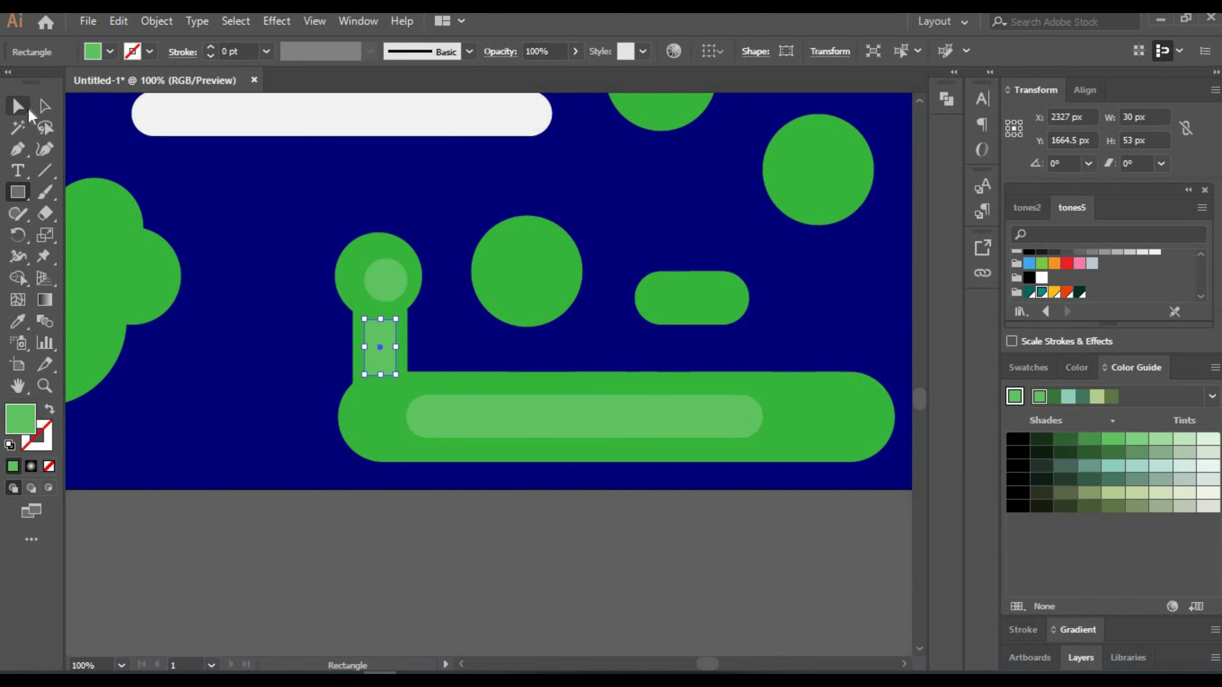
{"action": "left_click", "coordinate": [304, 252]}
Add a light strip inside the small rounded bar, then zoom out to 50%.
{"action": "scroll", "coordinate": [481, 312], "scroll_direction": "up", "scroll_amount": 3}
{"action": "key", "text": "a"}
{"action": "left_click_drag", "start_coordinate": [629, 432], "coordinate": [652, 431]}
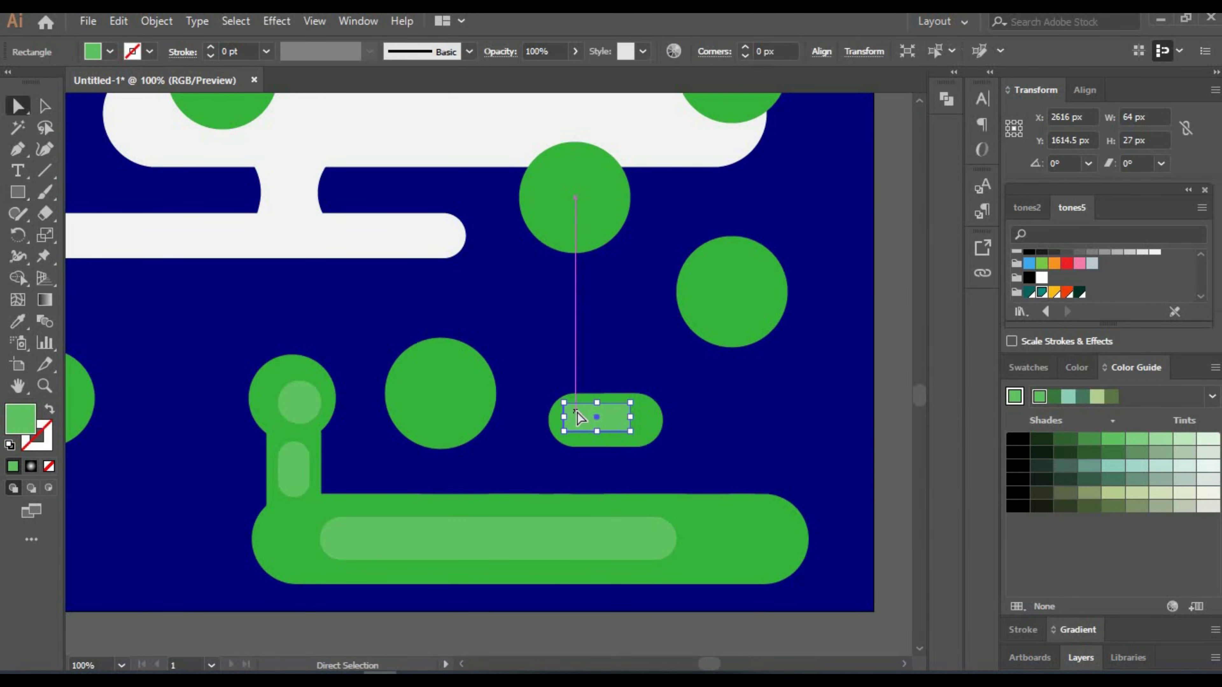
{"action": "key", "text": "ctrl+shift+a"}
{"action": "left_click_drag", "start_coordinate": [599, 319], "coordinate": [825, 590]}
{"action": "key", "text": "ctrl+minus"}
{"action": "key", "text": "ctrl+minus"}
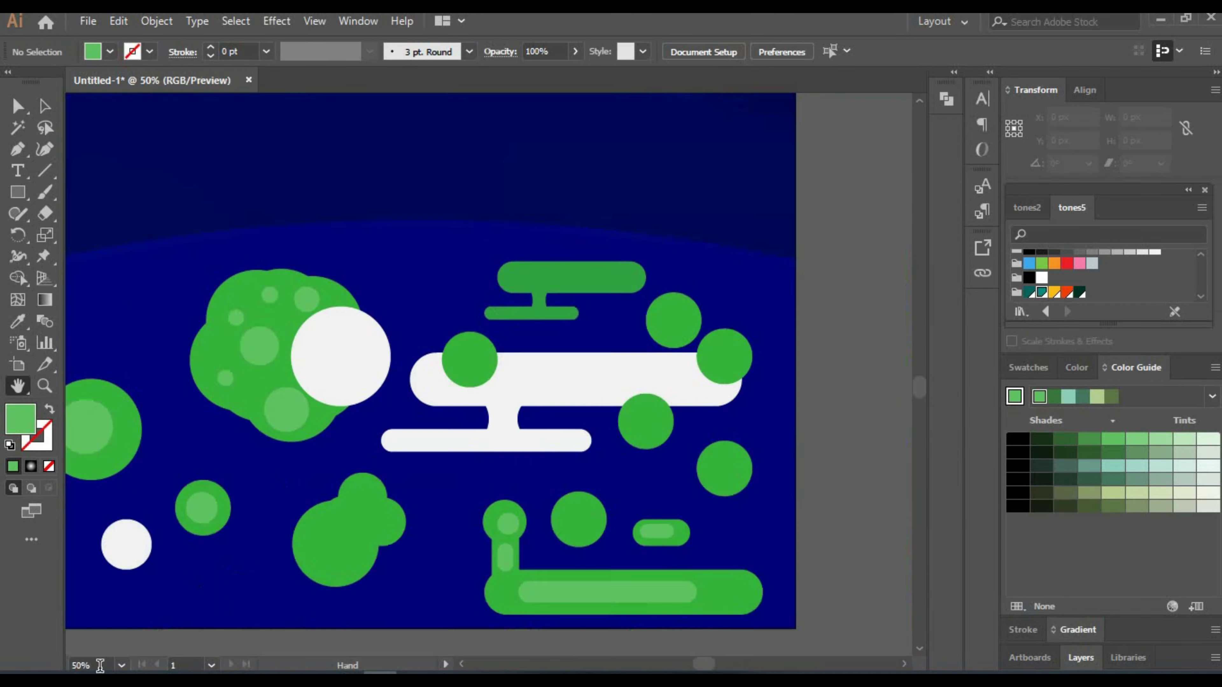
{"action": "left_click_drag", "start_coordinate": [433, 337], "coordinate": [625, 328]}
Draw a bar near the planet's edge, fill it cyan from tones2, and fully round it.
{"action": "key", "text": "m"}
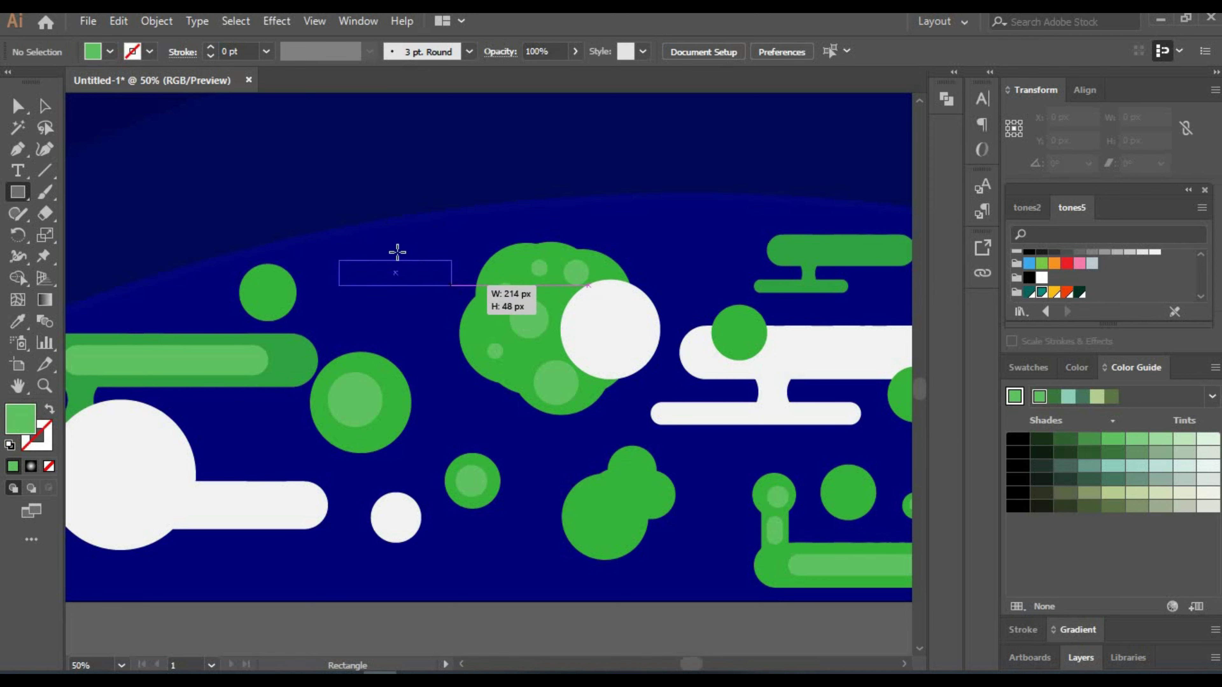
{"action": "left_click_drag", "start_coordinate": [397, 251], "coordinate": [451, 285]}
{"action": "key", "text": "a"}
{"action": "left_click", "coordinate": [1026, 207]}
{"action": "left_click", "coordinate": [1029, 265]}
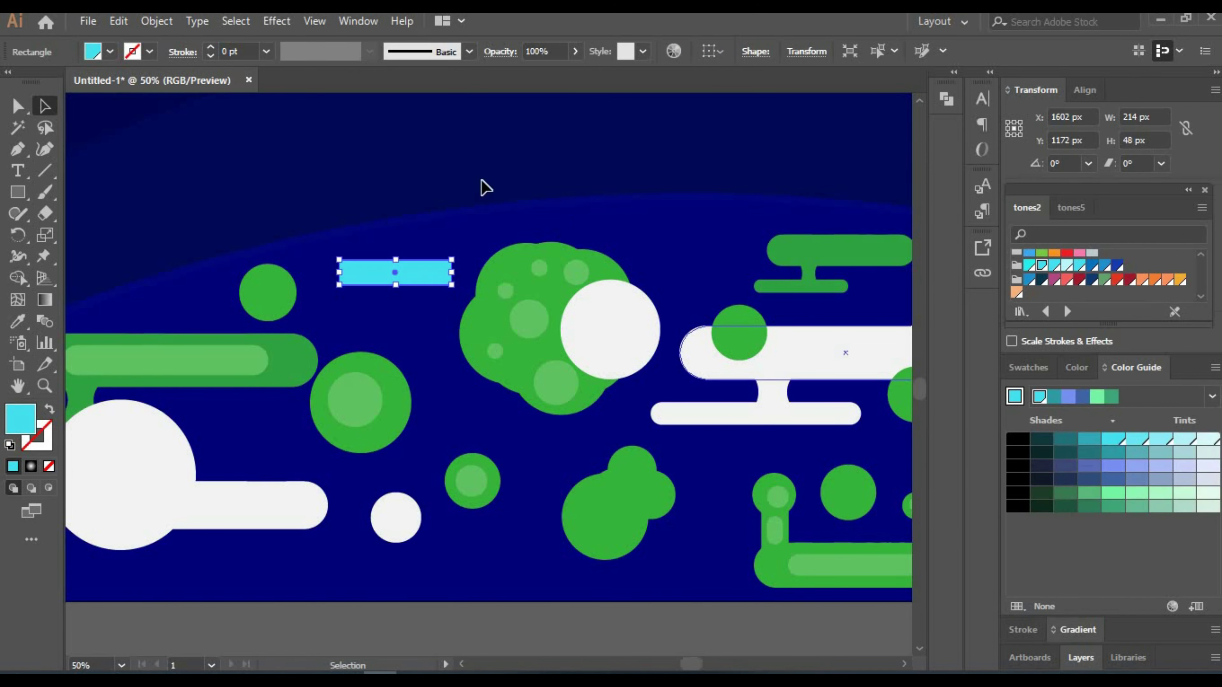
{"action": "left_click_drag", "start_coordinate": [359, 272], "coordinate": [384, 274]}
{"action": "left_click", "coordinate": [395, 191]}
{"action": "left_click", "coordinate": [409, 279]}
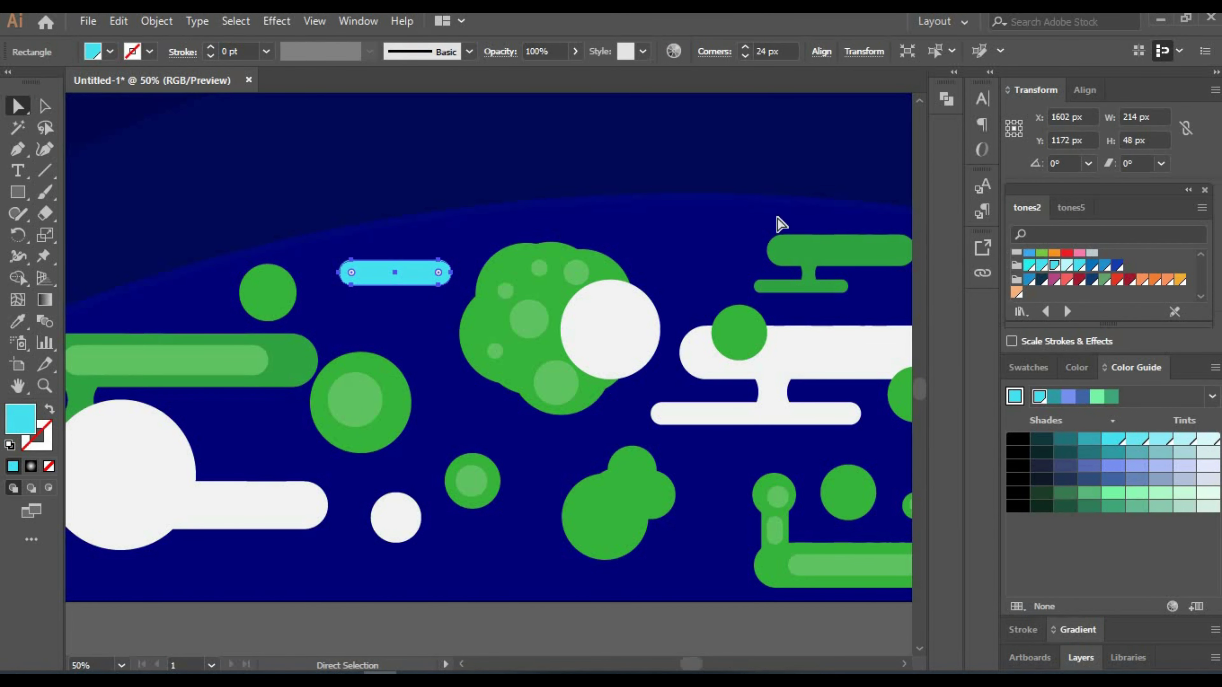
{"action": "left_click", "coordinate": [780, 224]}
Add a second rounded cyan bar and a connector, and Unite them into an H shape.
{"action": "key", "text": "m"}
{"action": "left_click_drag", "start_coordinate": [439, 329], "coordinate": [439, 330]}
{"action": "left_click_drag", "start_coordinate": [337, 322], "coordinate": [390, 321]}
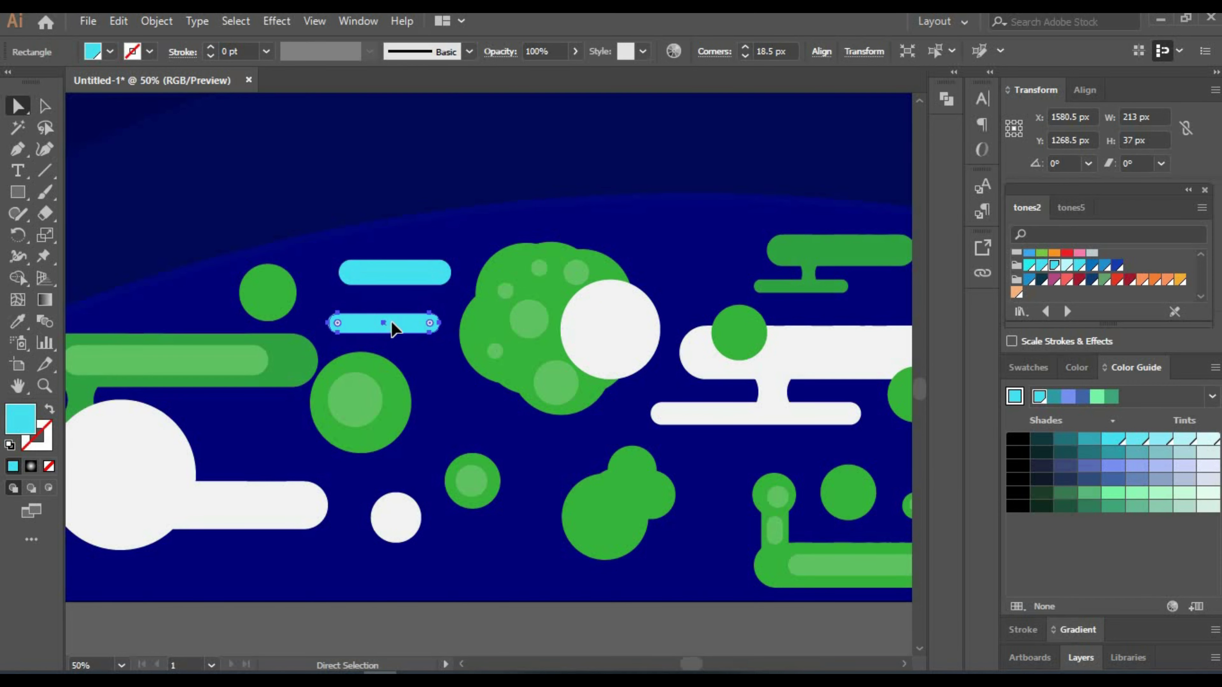
{"action": "key", "text": "v"}
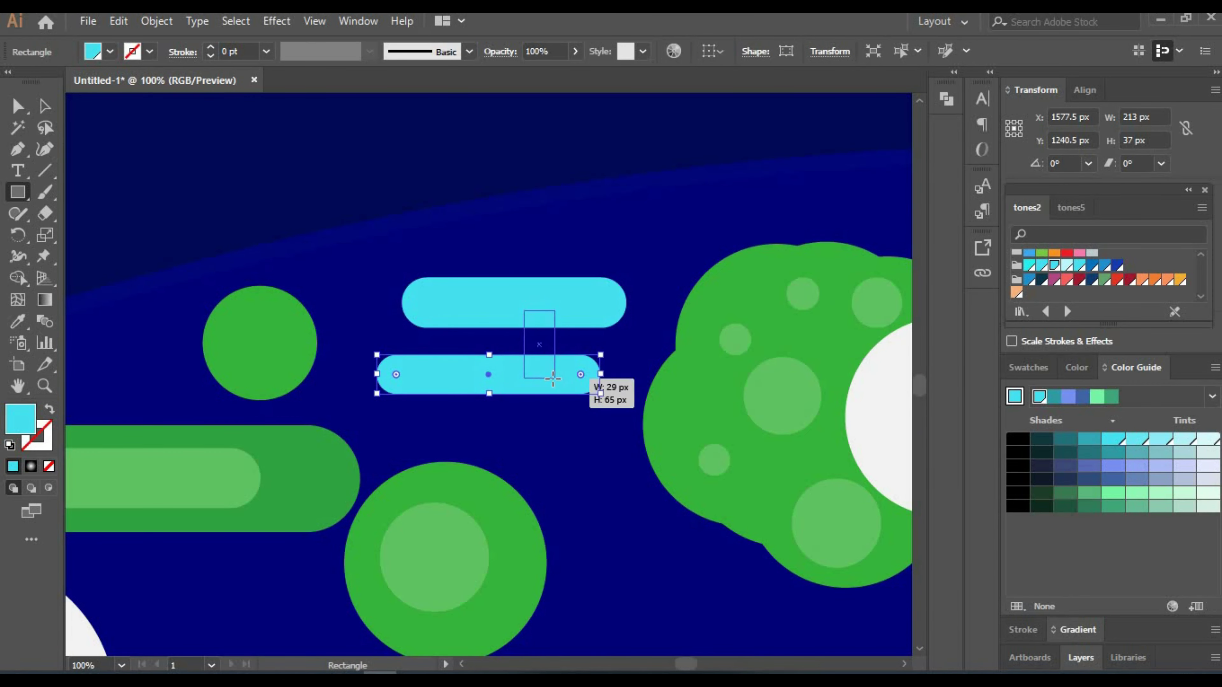
{"action": "left_click_drag", "start_coordinate": [553, 379], "coordinate": [553, 379]}
{"action": "key", "text": "a"}
{"action": "left_click", "coordinate": [358, 21]}
{"action": "left_click", "coordinate": [375, 433]}
{"action": "left_click", "coordinate": [510, 145]}
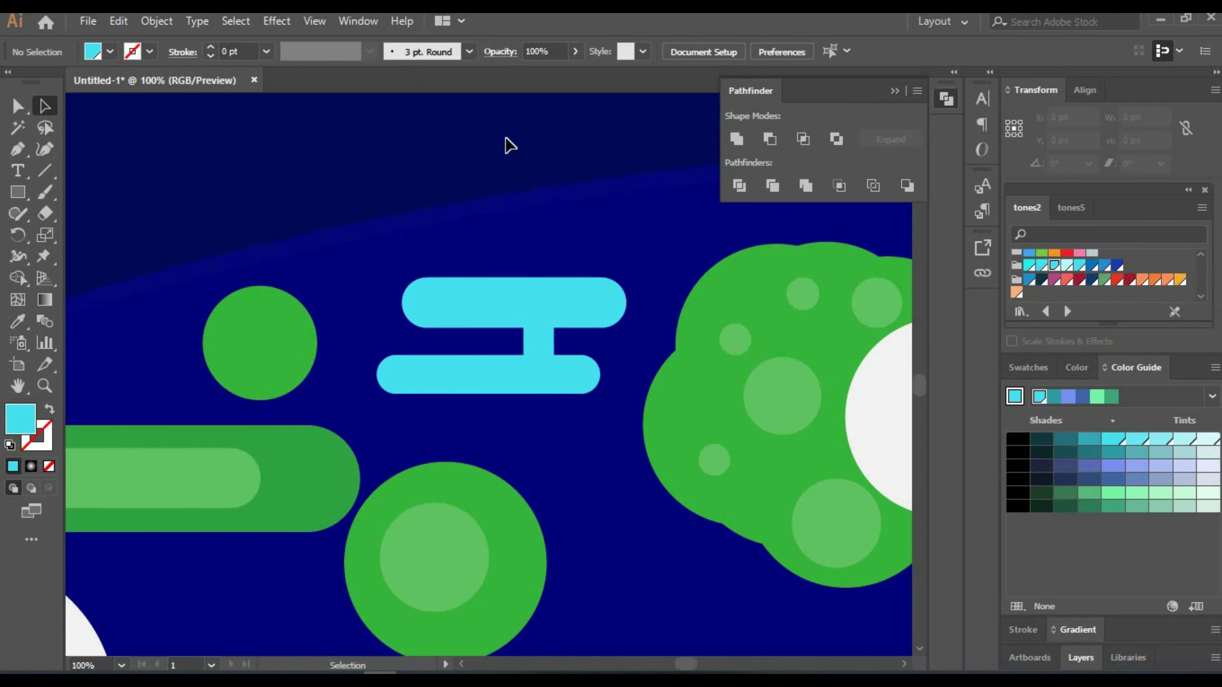
Zoom to 50% and scatter copies of the cyan H around the planet.
{"action": "left_click", "coordinate": [519, 342]}
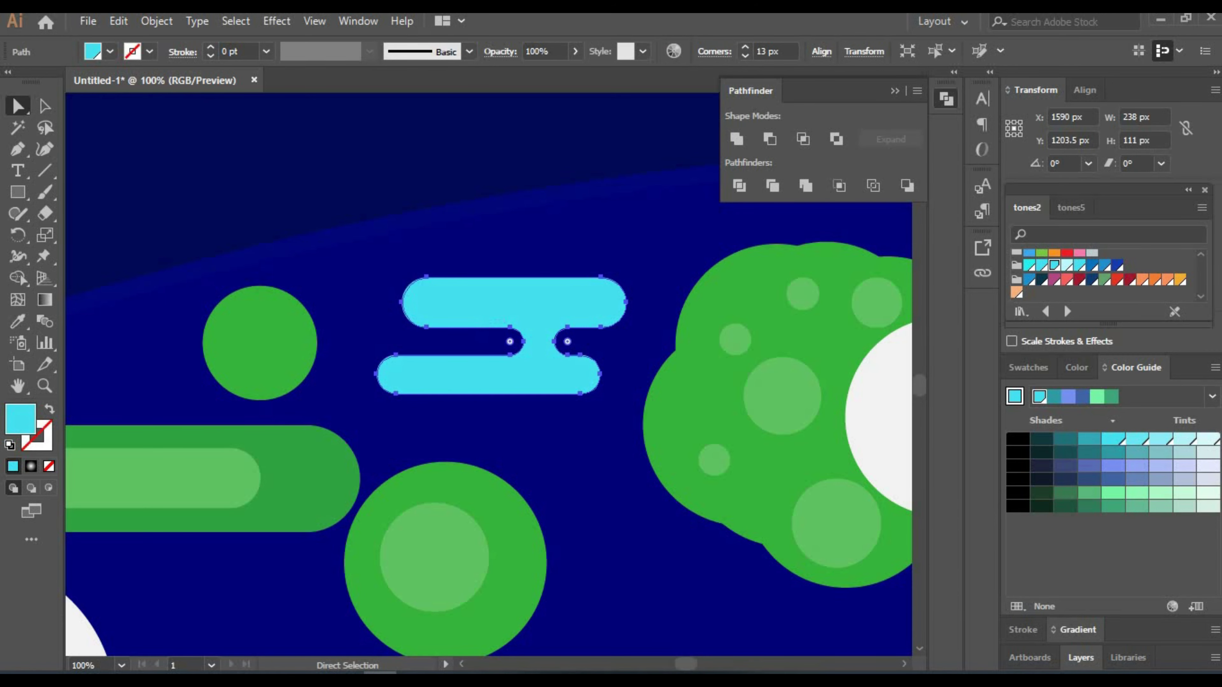
{"action": "key", "text": "a"}
{"action": "left_click", "coordinate": [431, 223]}
{"action": "type", "text": "50"}
{"action": "key", "text": "Return"}
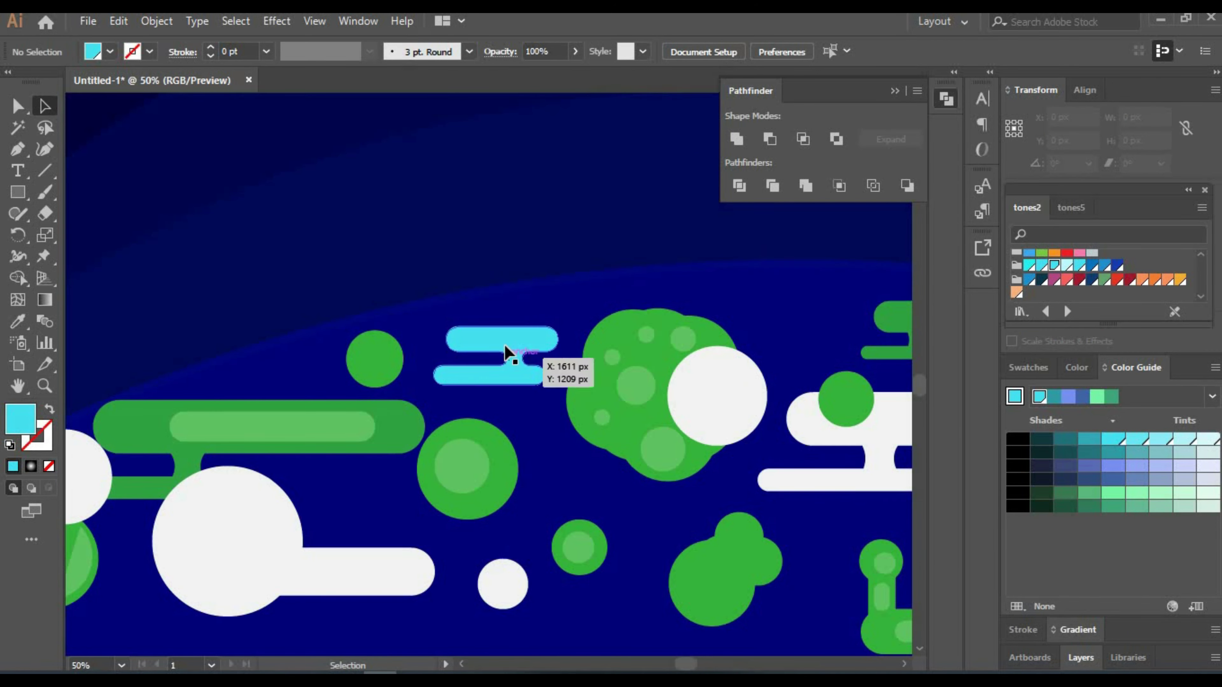
{"action": "mouse_move", "coordinate": [504, 354]}
{"action": "left_mouse_down"}
{"action": "mouse_move", "coordinate": [584, 331]}
{"action": "mouse_move", "coordinate": [687, 182]}
{"action": "mouse_move", "coordinate": [769, 414]}
{"action": "mouse_move", "coordinate": [436, 494]}
{"action": "mouse_move", "coordinate": [439, 469]}
{"action": "left_mouse_up"}
{"action": "left_click_drag", "start_coordinate": [439, 469], "coordinate": [873, 344]}
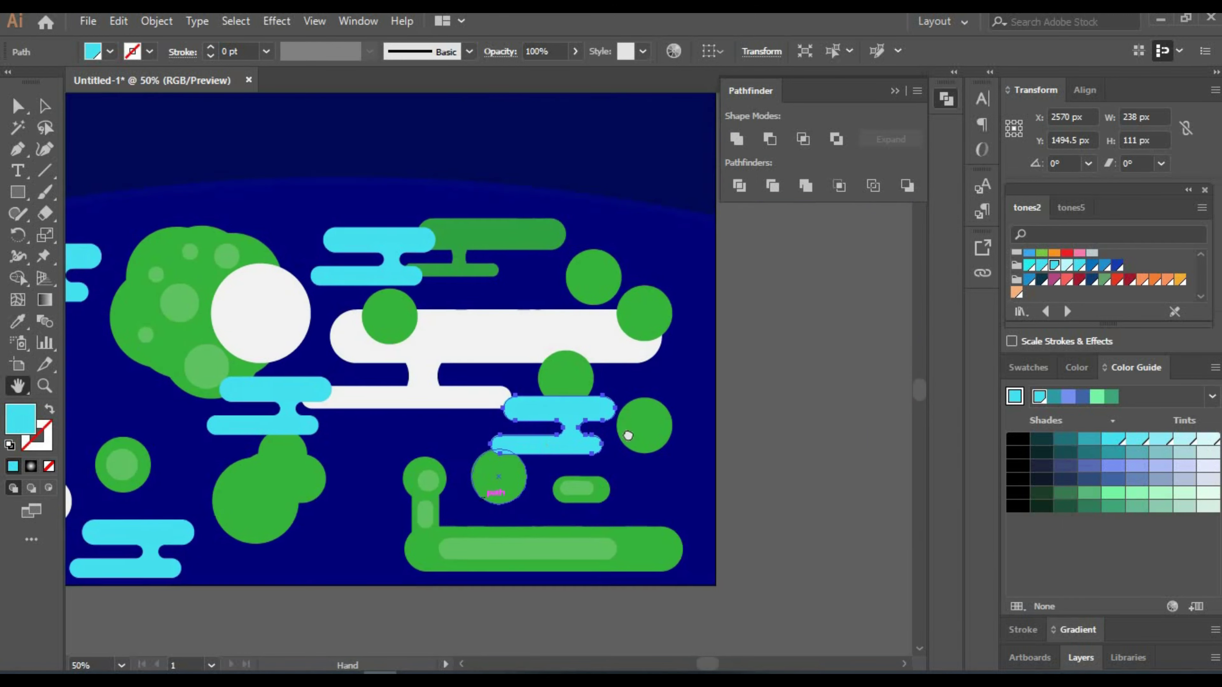
{"action": "left_click", "coordinate": [423, 390]}
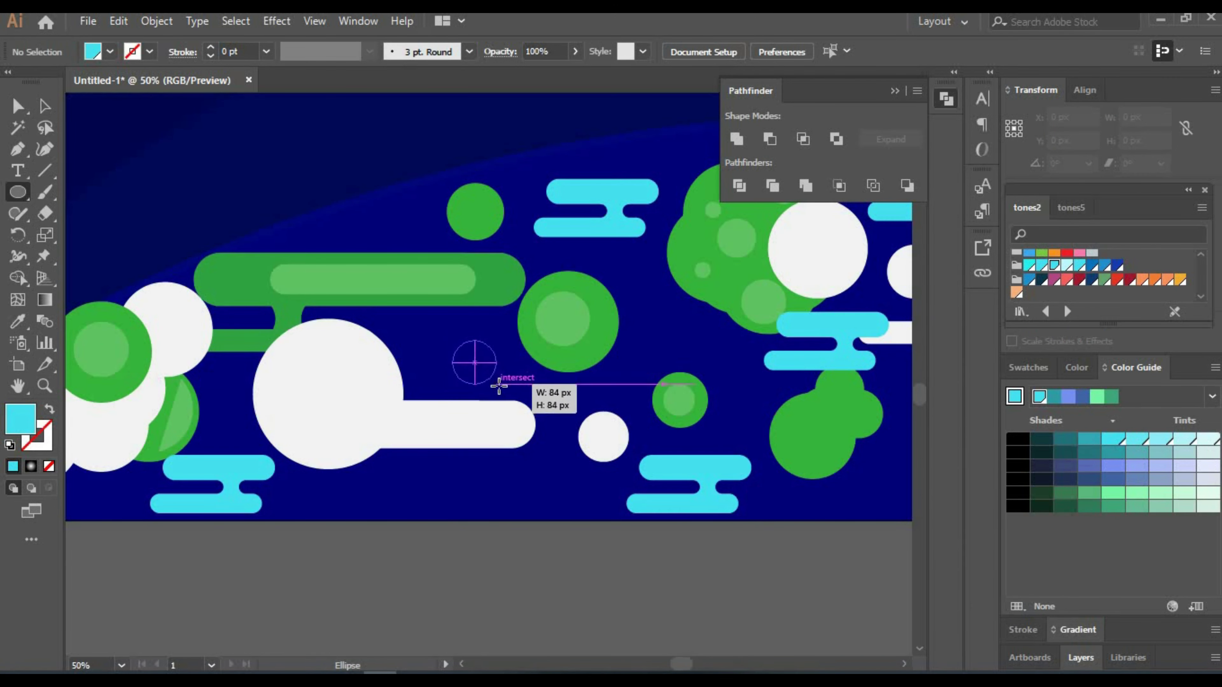
Draw a small cyan circle among the shapes.
{"action": "left_click_drag", "start_coordinate": [499, 385], "coordinate": [499, 385]}
{"action": "left_click", "coordinate": [45, 106]}
{"action": "left_click", "coordinate": [406, 325]}
Draw a small dark navy circle in the empty upper sky.
{"action": "key", "text": "Return"}
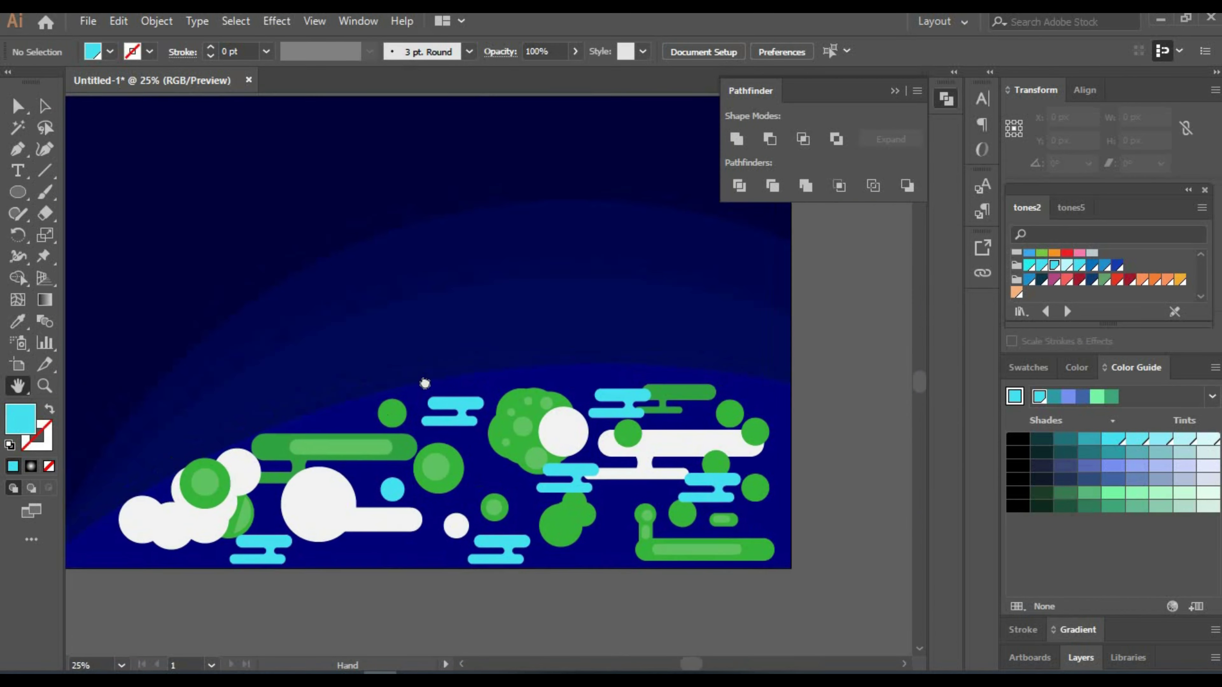
{"action": "left_click_drag", "start_coordinate": [503, 266], "coordinate": [478, 280]}
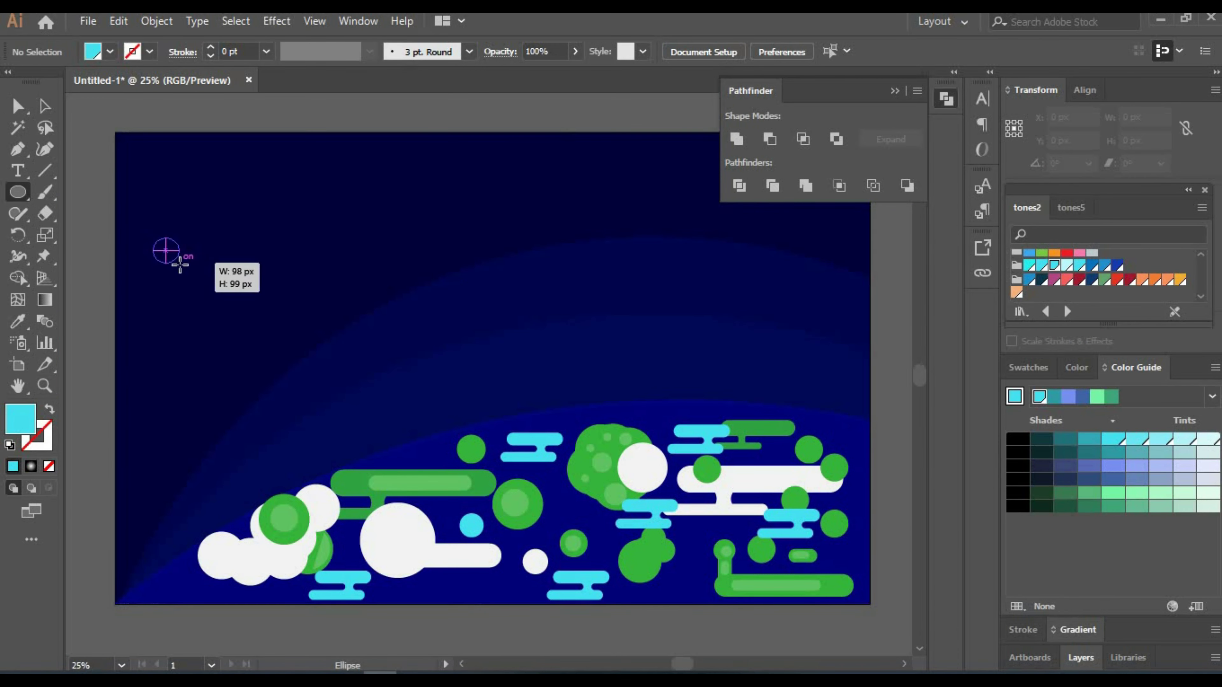
{"action": "left_click_drag", "start_coordinate": [180, 264], "coordinate": [179, 264]}
{"action": "left_click", "coordinate": [1027, 367]}
{"action": "left_click", "coordinate": [1099, 423]}
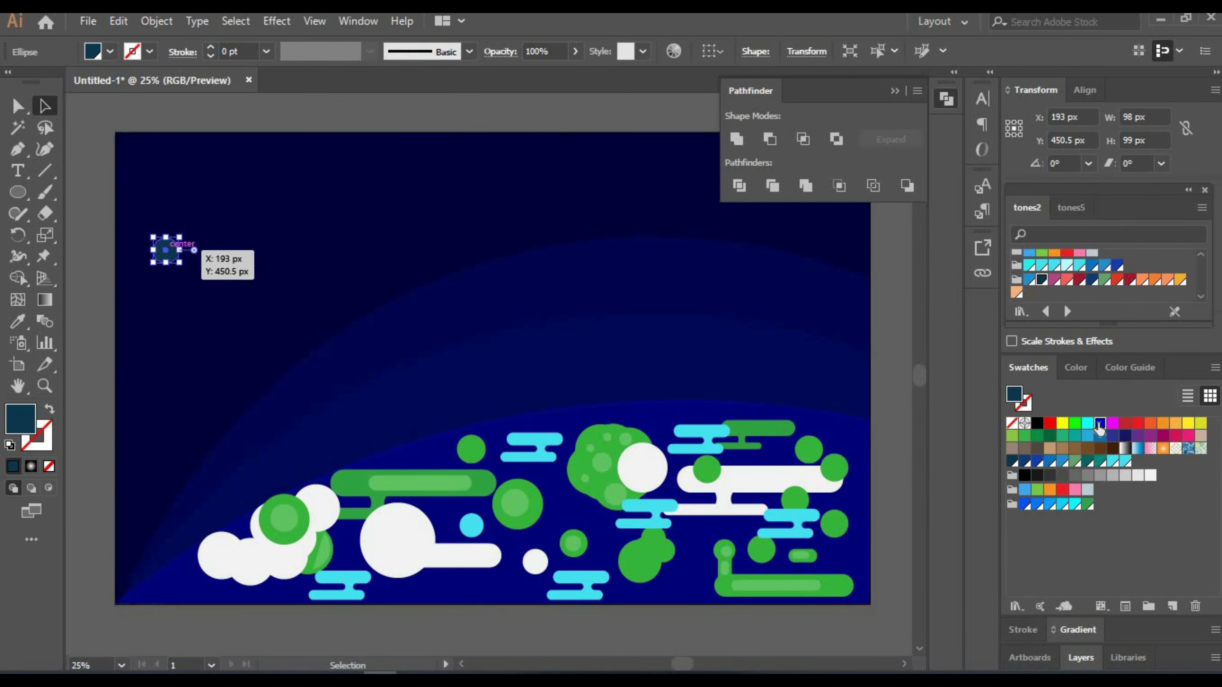
{"action": "left_click", "coordinate": [1134, 367]}
{"action": "left_click", "coordinate": [1041, 479]}
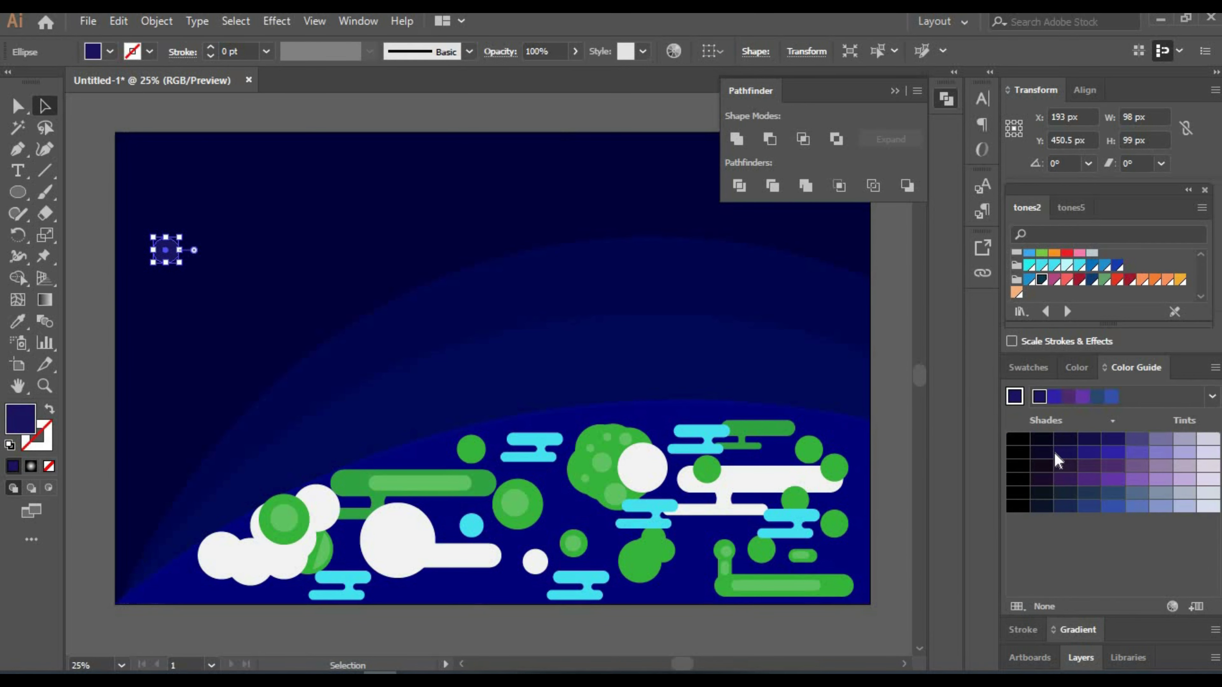
Recolour the small circle with a muted purple Color Guide shade.
{"action": "left_click", "coordinate": [344, 156]}
{"action": "left_click", "coordinate": [165, 250]}
{"action": "left_click", "coordinate": [1064, 479]}
{"action": "left_click", "coordinate": [184, 262]}
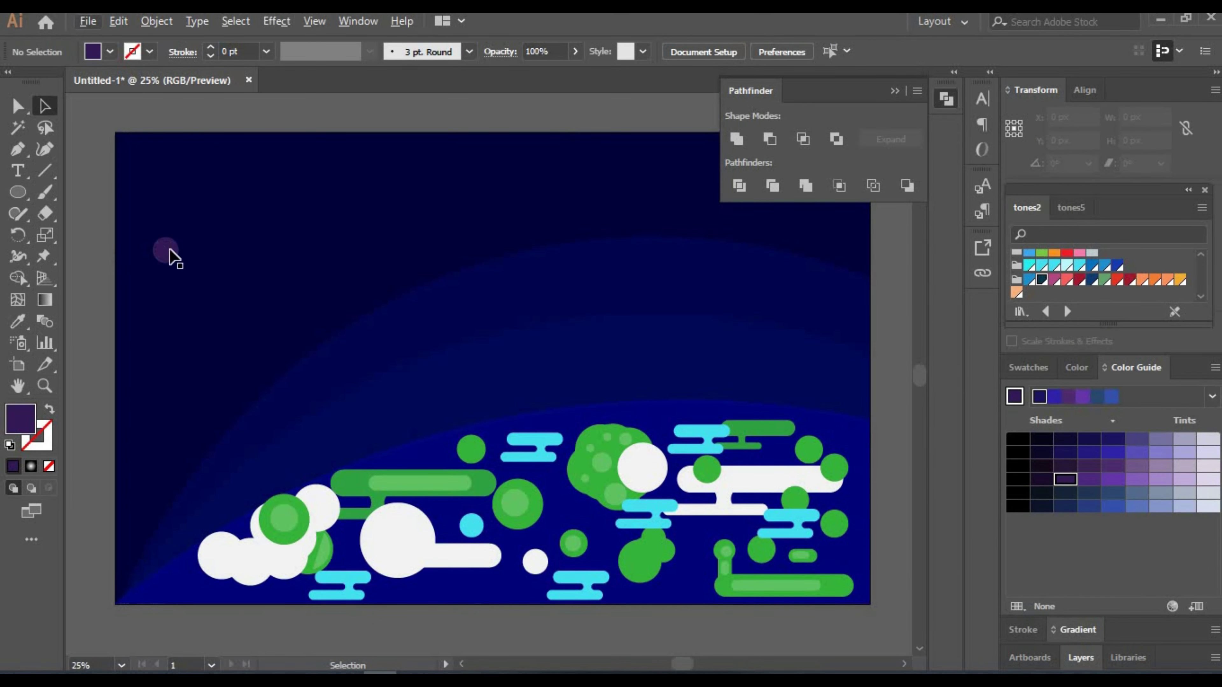
{"action": "left_click", "coordinate": [169, 250]}
{"action": "left_click", "coordinate": [1043, 482]}
{"action": "left_click", "coordinate": [184, 262]}
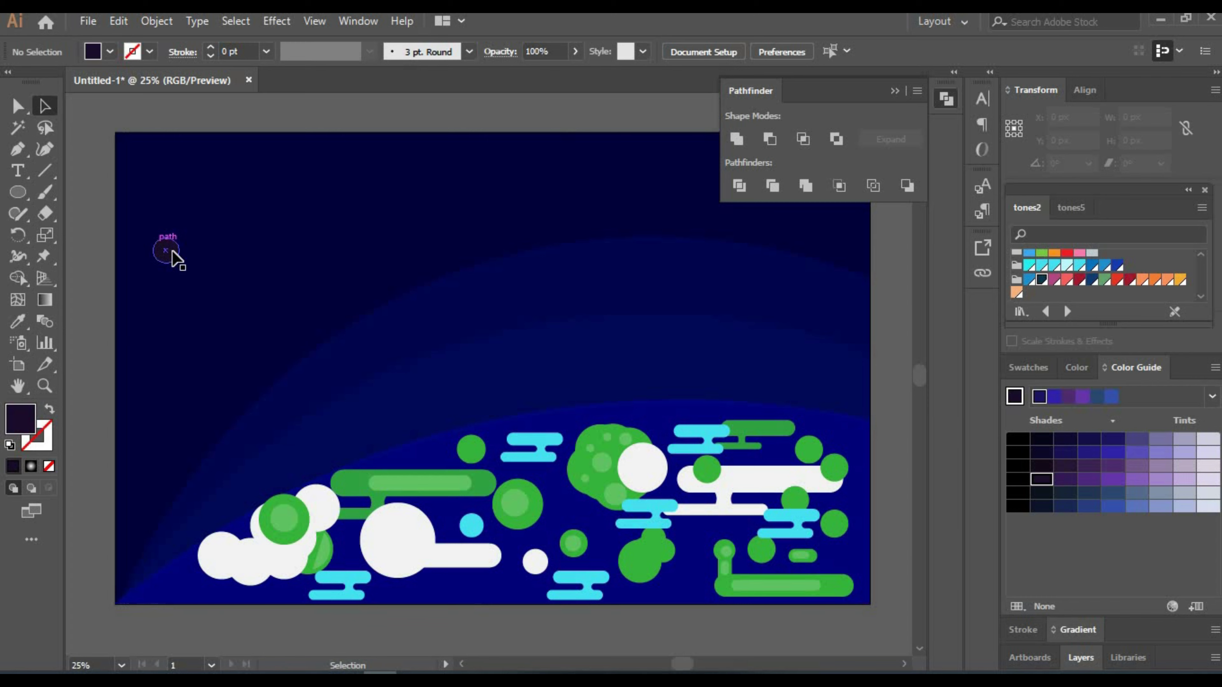
{"action": "left_click", "coordinate": [1211, 396]}
{"action": "left_click", "coordinate": [1145, 186]}
{"action": "left_click", "coordinate": [1089, 453]}
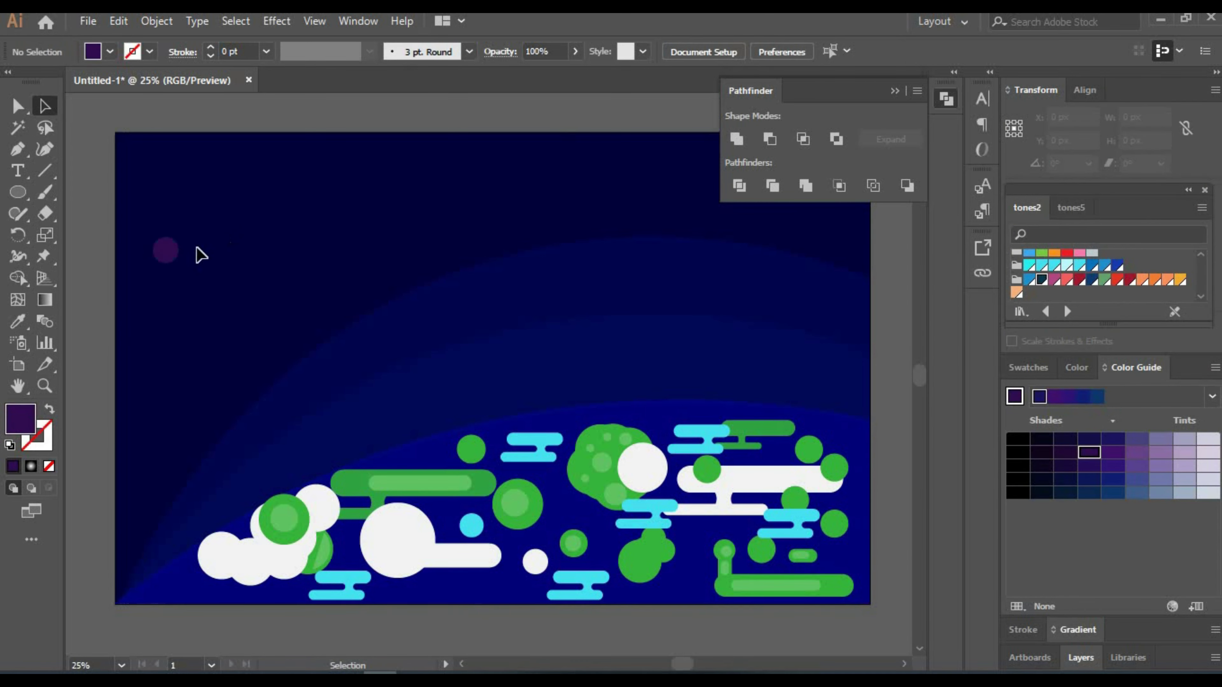
Alt-drag purple dot copies of various sizes across the upper sky.
{"action": "mouse_move", "coordinate": [180, 239]}
{"action": "left_mouse_down"}
{"action": "mouse_move", "coordinate": [235, 202]}
{"action": "mouse_move", "coordinate": [267, 196]}
{"action": "mouse_move", "coordinate": [251, 234]}
{"action": "mouse_move", "coordinate": [370, 189]}
{"action": "left_mouse_up"}
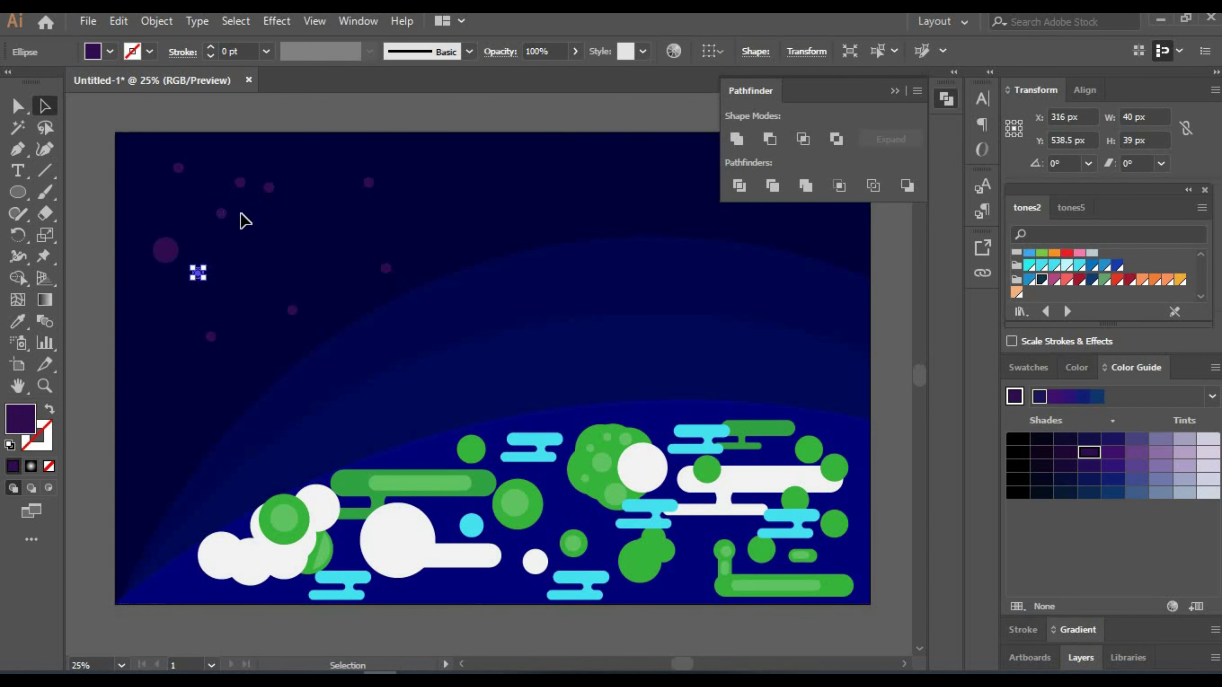
{"action": "left_click_drag", "start_coordinate": [198, 273], "coordinate": [500, 187]}
{"action": "mouse_move", "coordinate": [176, 258]}
{"action": "left_mouse_down"}
{"action": "mouse_move", "coordinate": [245, 297]}
{"action": "mouse_move", "coordinate": [165, 368]}
{"action": "mouse_move", "coordinate": [148, 208]}
{"action": "mouse_move", "coordinate": [325, 163]}
{"action": "left_mouse_up"}
{"action": "left_click_drag", "start_coordinate": [325, 162], "coordinate": [321, 229]}
{"action": "mouse_move", "coordinate": [321, 229]}
{"action": "left_mouse_down"}
{"action": "mouse_move", "coordinate": [464, 207]}
{"action": "mouse_move", "coordinate": [421, 155]}
{"action": "left_mouse_up"}
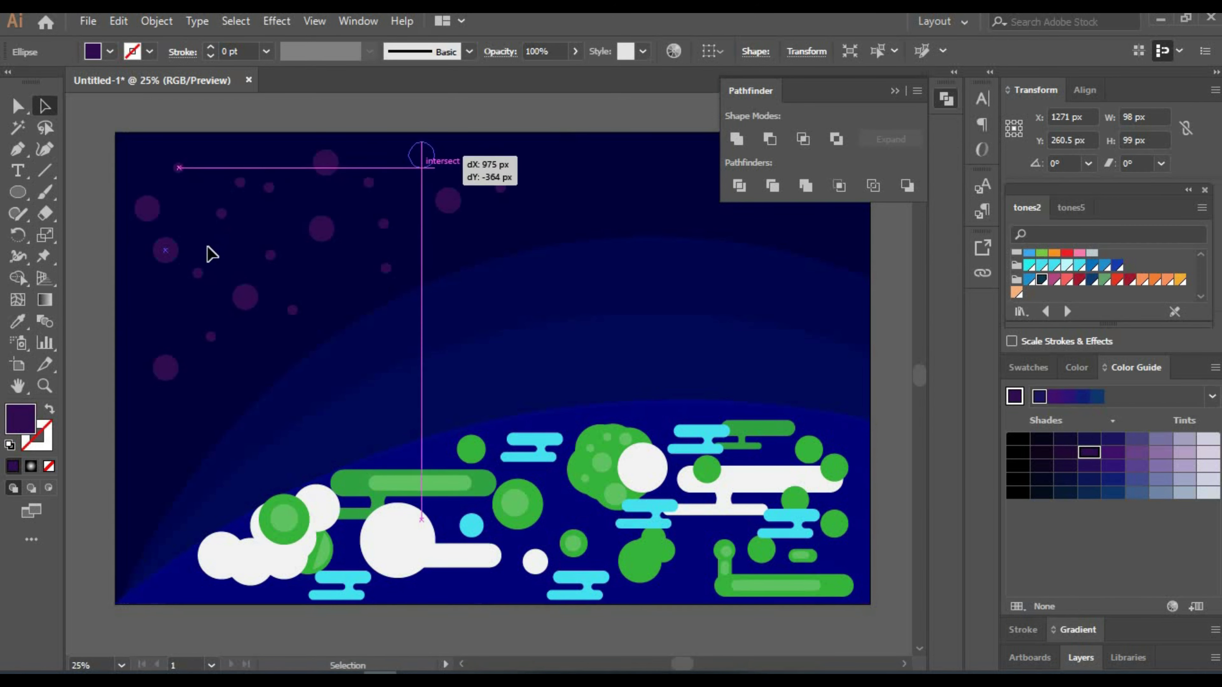
{"action": "left_click_drag", "start_coordinate": [208, 253], "coordinate": [240, 394]}
{"action": "mouse_move", "coordinate": [169, 250]}
{"action": "left_mouse_down"}
{"action": "mouse_move", "coordinate": [153, 481]}
{"action": "mouse_move", "coordinate": [445, 278]}
{"action": "mouse_move", "coordinate": [501, 154]}
{"action": "left_mouse_up"}
{"action": "mouse_move", "coordinate": [197, 272]}
{"action": "left_mouse_down"}
{"action": "mouse_move", "coordinate": [493, 219]}
{"action": "mouse_move", "coordinate": [588, 175]}
{"action": "mouse_move", "coordinate": [677, 241]}
{"action": "left_mouse_up"}
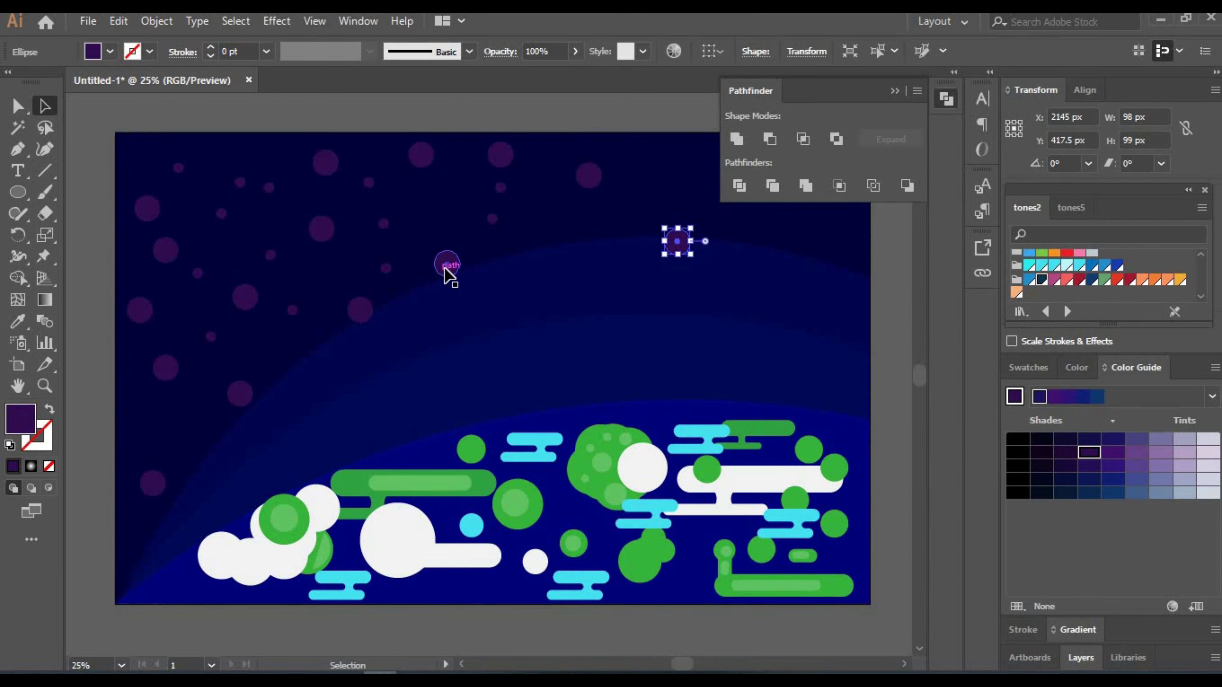
Scatter more purple dots into the lower-left and right side of the sky.
{"action": "left_click_drag", "start_coordinate": [486, 231], "coordinate": [448, 262]}
{"action": "left_click_drag", "start_coordinate": [338, 317], "coordinate": [273, 450]}
{"action": "left_click_drag", "start_coordinate": [227, 399], "coordinate": [169, 307]}
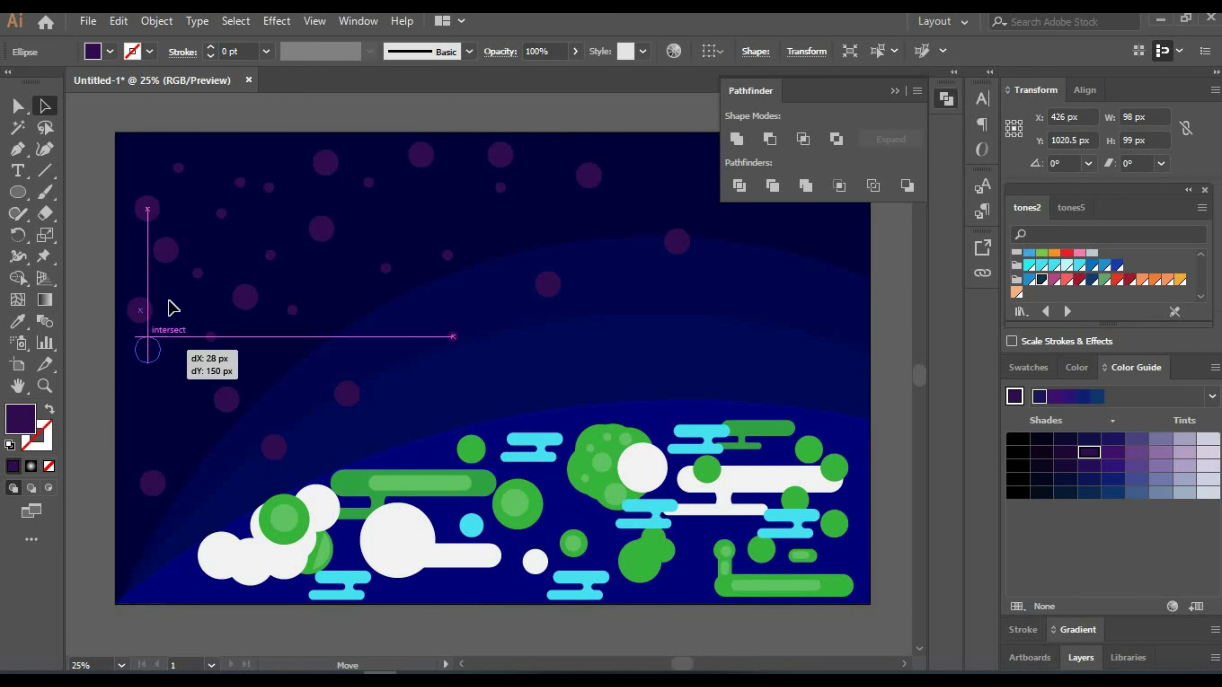
{"action": "left_click_drag", "start_coordinate": [447, 255], "coordinate": [431, 266]}
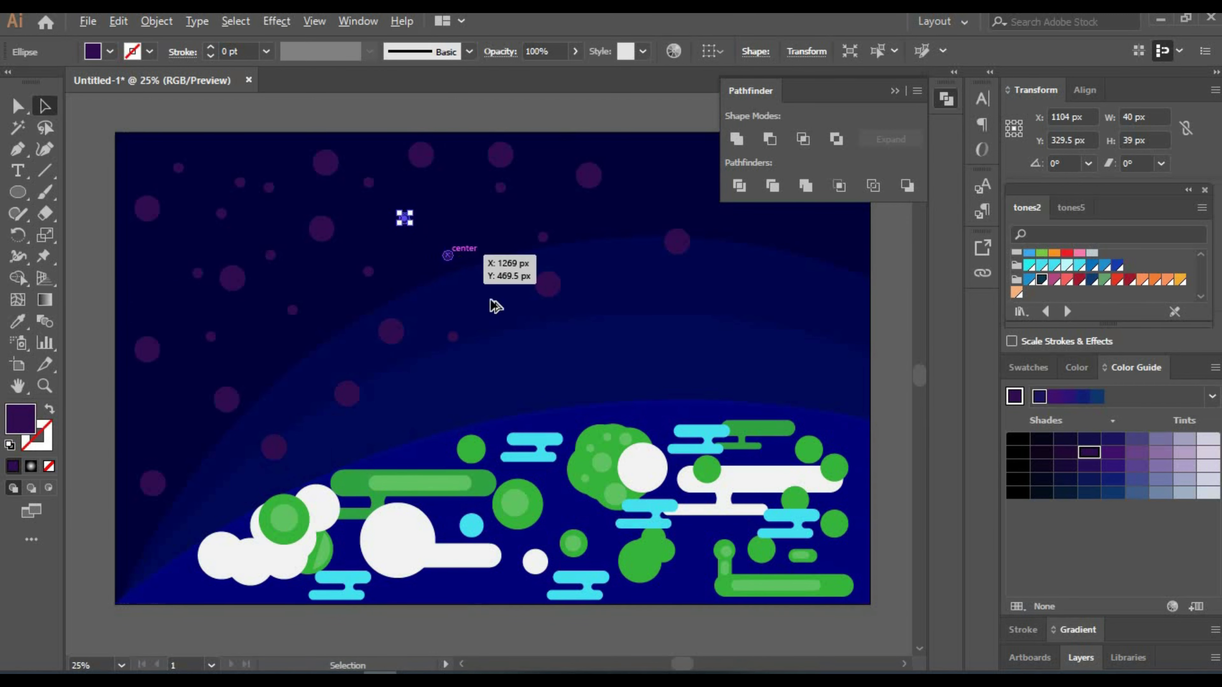
{"action": "left_click_drag", "start_coordinate": [495, 306], "coordinate": [624, 226]}
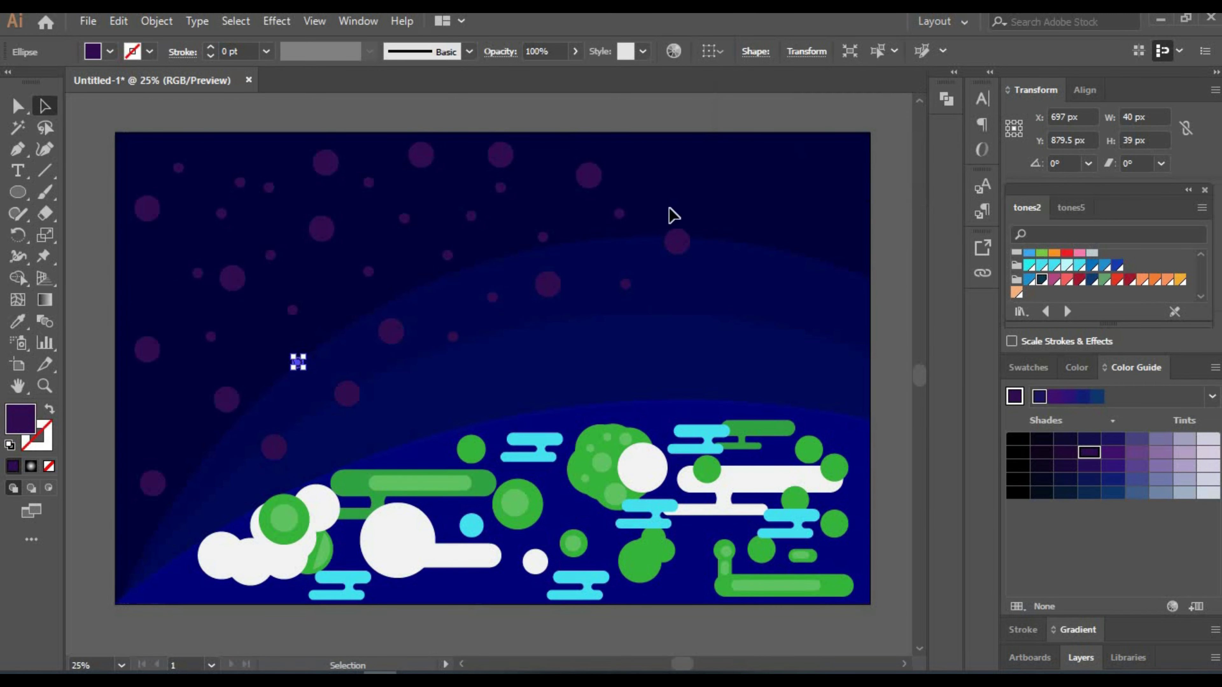
{"action": "left_click_drag", "start_coordinate": [640, 285], "coordinate": [704, 147]}
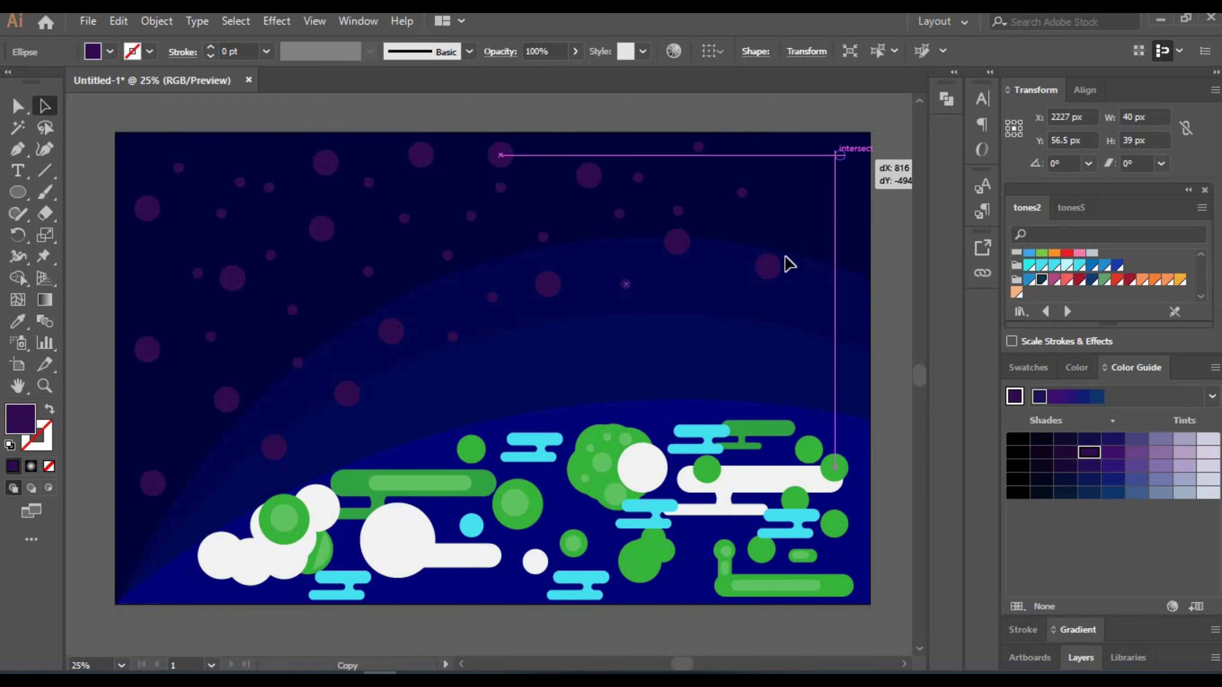
{"action": "left_click_drag", "start_coordinate": [788, 263], "coordinate": [810, 341]}
{"action": "left_click", "coordinate": [832, 238]}
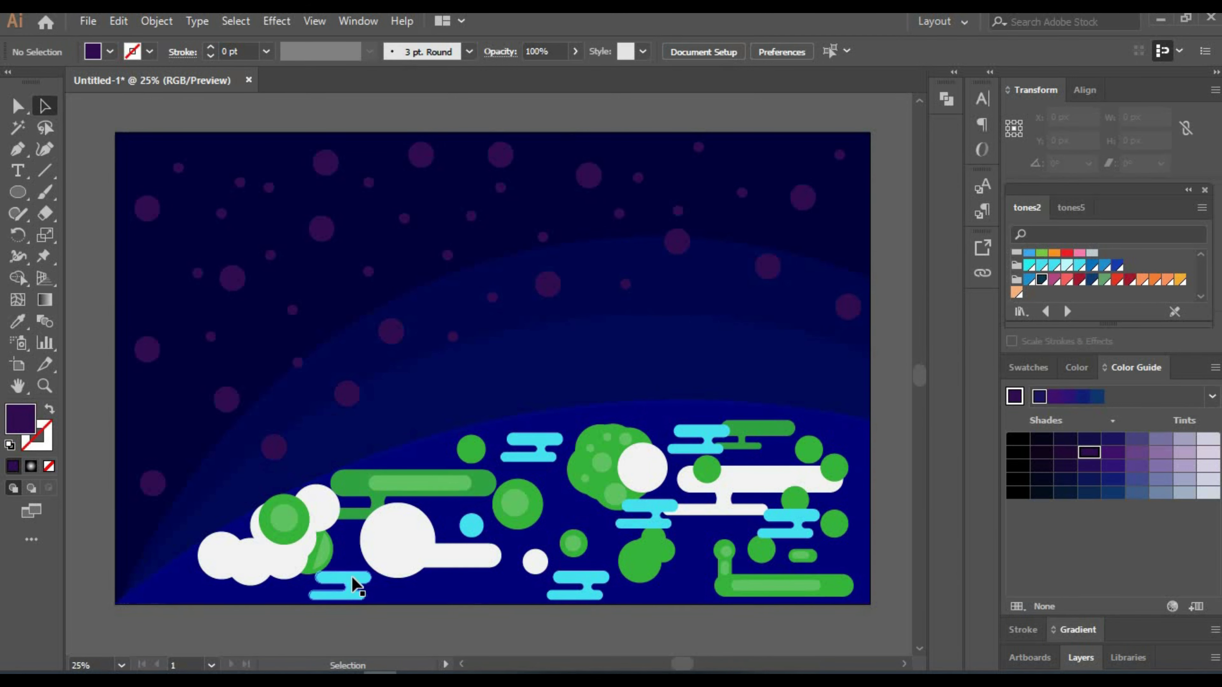
Slide the two cyan bars to new positions on the planet.
{"action": "left_click_drag", "start_coordinate": [356, 584], "coordinate": [409, 580]}
{"action": "left_click_drag", "start_coordinate": [580, 584], "coordinate": [706, 588]}
{"action": "left_click", "coordinate": [1080, 657]}
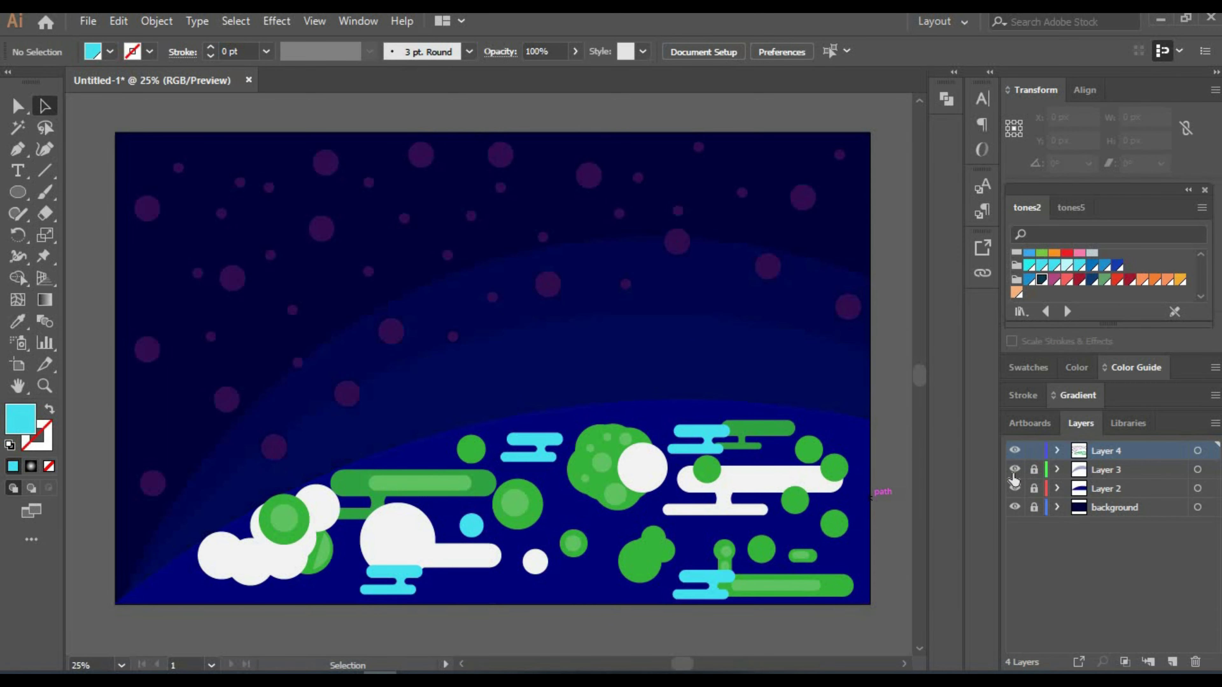
Unlock Layer 3, fade the large arc to 20% opacity, and add Layer 5.
{"action": "left_click", "coordinate": [1033, 469]}
{"action": "left_click", "coordinate": [545, 319]}
{"action": "left_click", "coordinate": [547, 49]}
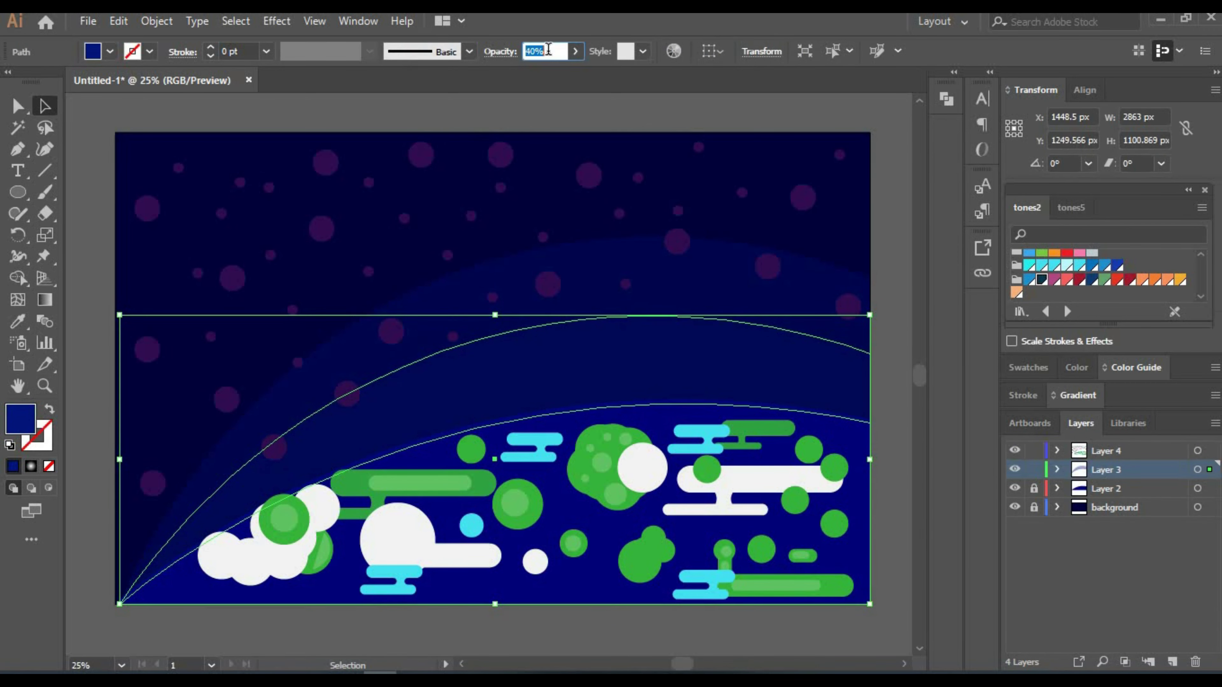
{"action": "type", "text": "20"}
{"action": "left_click", "coordinate": [804, 235]}
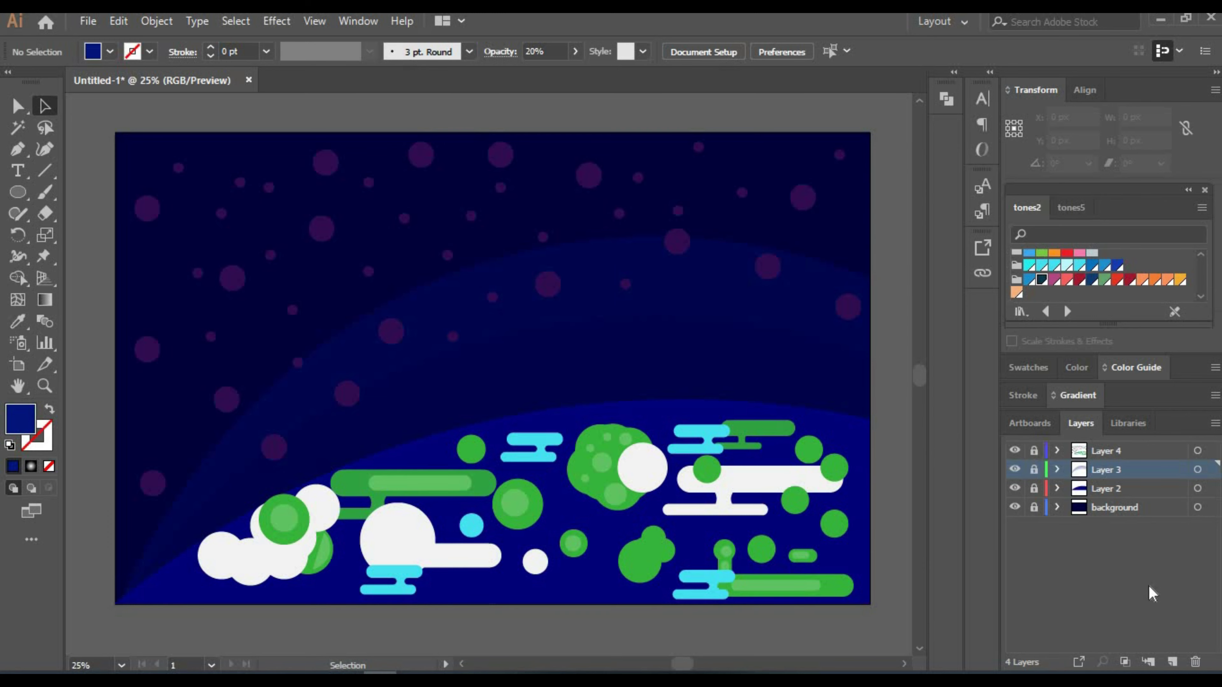
{"action": "left_click", "coordinate": [1172, 661]}
At 100% zoom, draw a large white rectangle across the sky.
{"action": "type", "text": "100"}
{"action": "key", "text": "Return"}
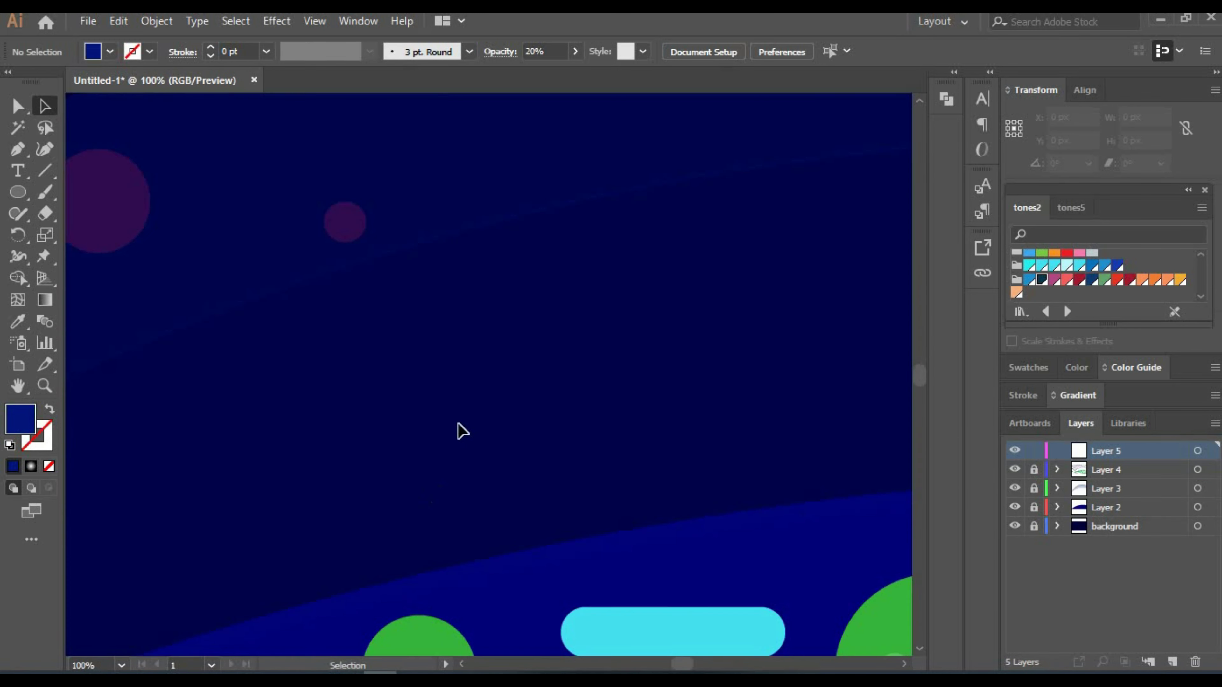
{"action": "scroll", "coordinate": [455, 429], "scroll_direction": "up", "scroll_amount": 5}
{"action": "scroll", "coordinate": [578, 554], "scroll_direction": "down", "scroll_amount": 2}
{"action": "key", "text": "m"}
{"action": "left_click_drag", "start_coordinate": [222, 297], "coordinate": [845, 496]}
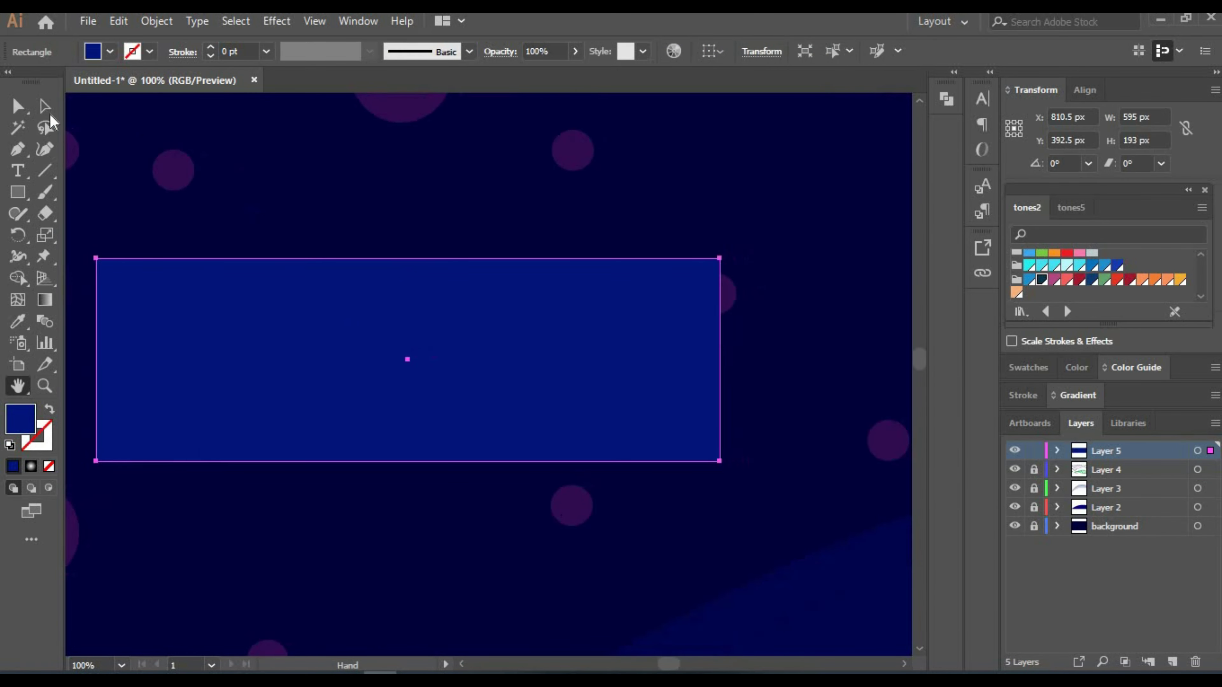
{"action": "left_click", "coordinate": [1028, 367]}
{"action": "left_click", "coordinate": [1150, 475]}
Reshape the rectangle with the Curvature tool into a body with a curved right end.
{"action": "key", "text": "shift+grave"}
{"action": "left_click_drag", "start_coordinate": [719, 259], "coordinate": [613, 327]}
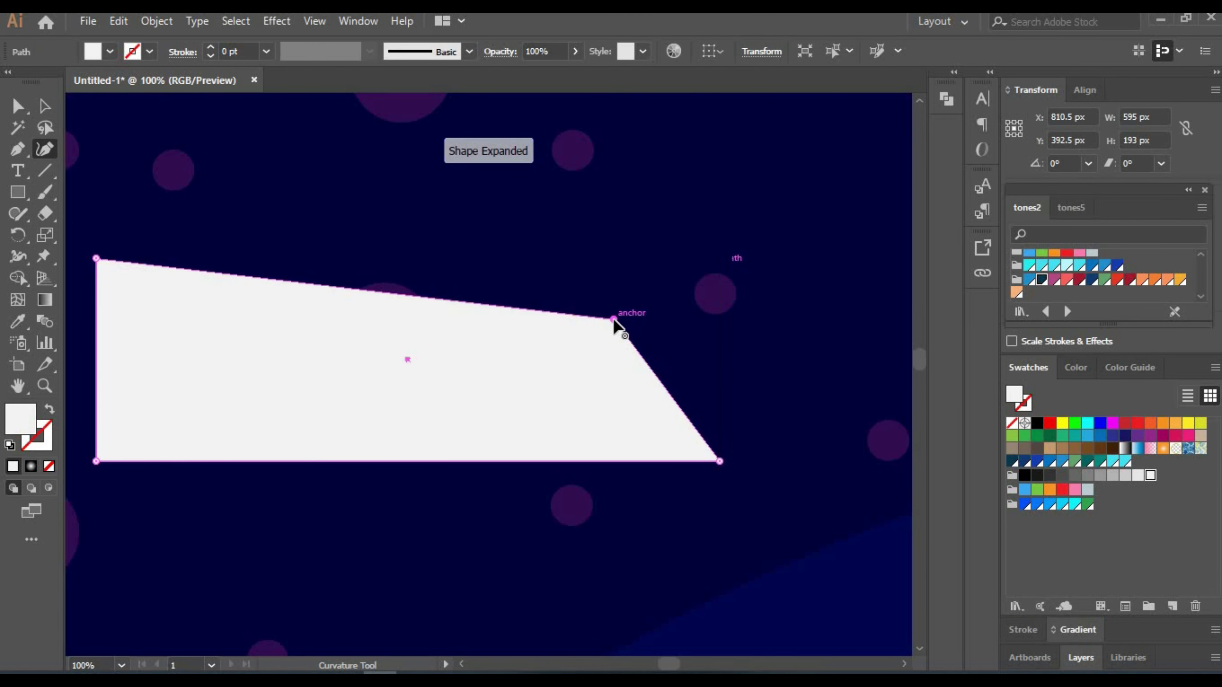
{"action": "left_click_drag", "start_coordinate": [333, 288], "coordinate": [333, 277]}
{"action": "left_click_drag", "start_coordinate": [96, 260], "coordinate": [94, 283]}
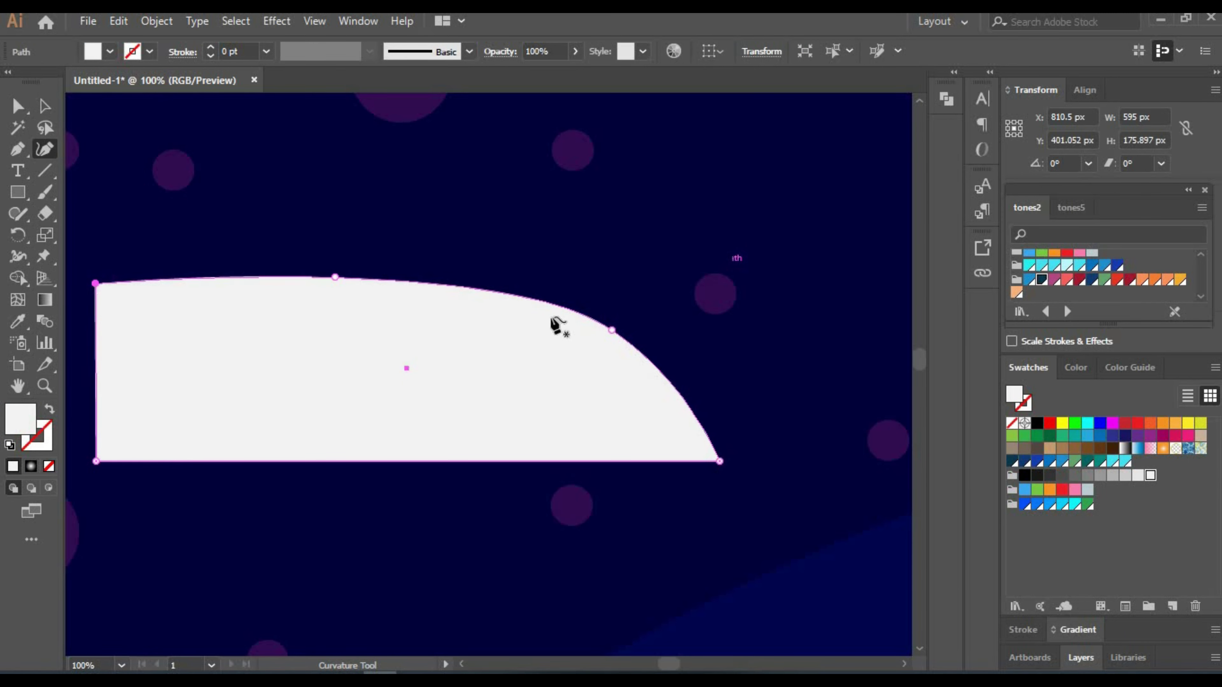
{"action": "left_click_drag", "start_coordinate": [646, 399], "coordinate": [644, 395]}
{"action": "left_click", "coordinate": [686, 408]}
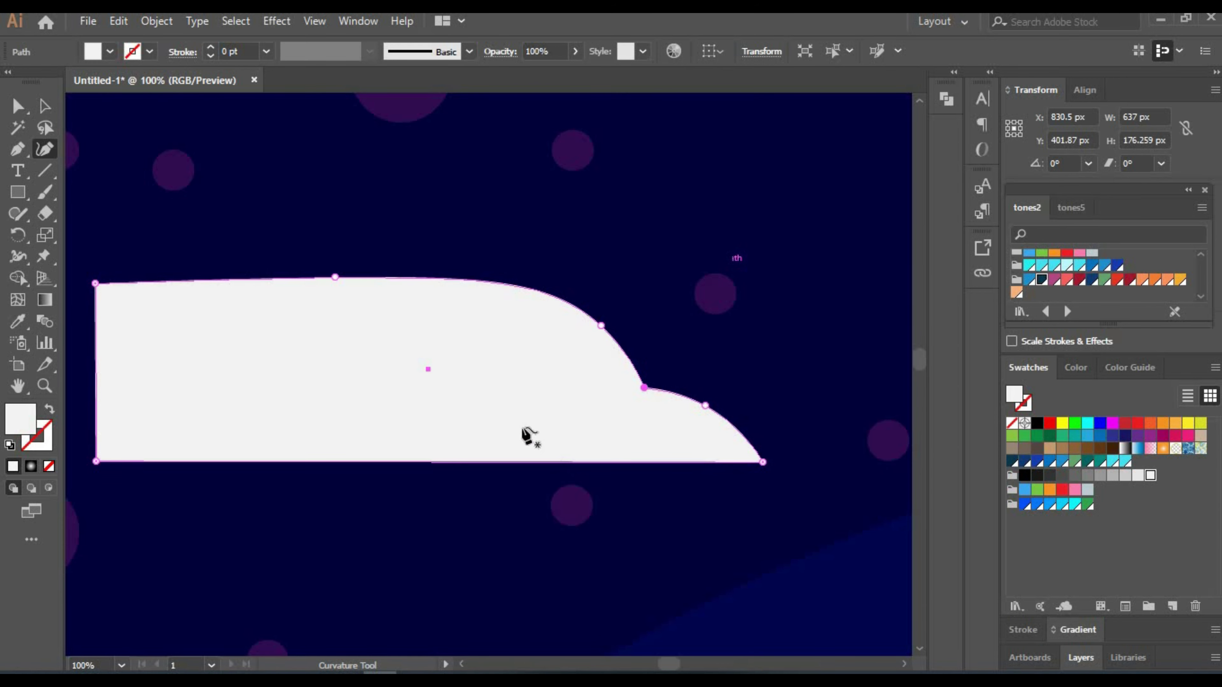
{"action": "left_click_drag", "start_coordinate": [479, 345], "coordinate": [599, 363]}
{"action": "double_click", "coordinate": [215, 300]}
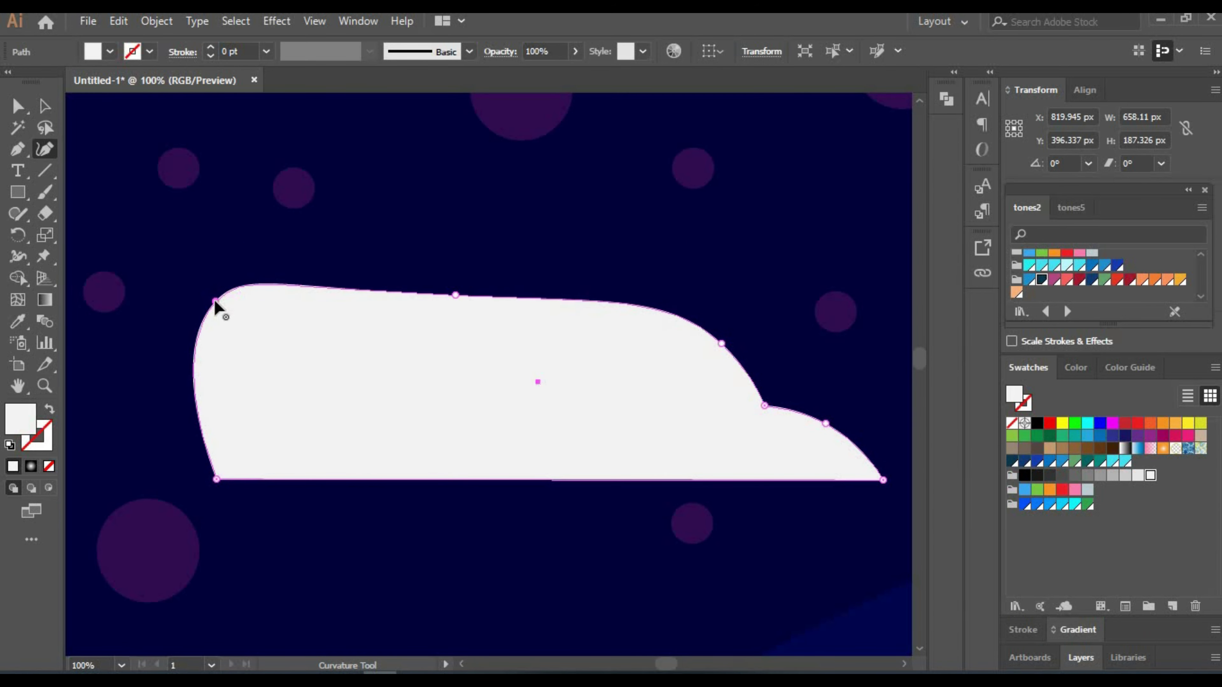
{"action": "double_click", "coordinate": [215, 302]}
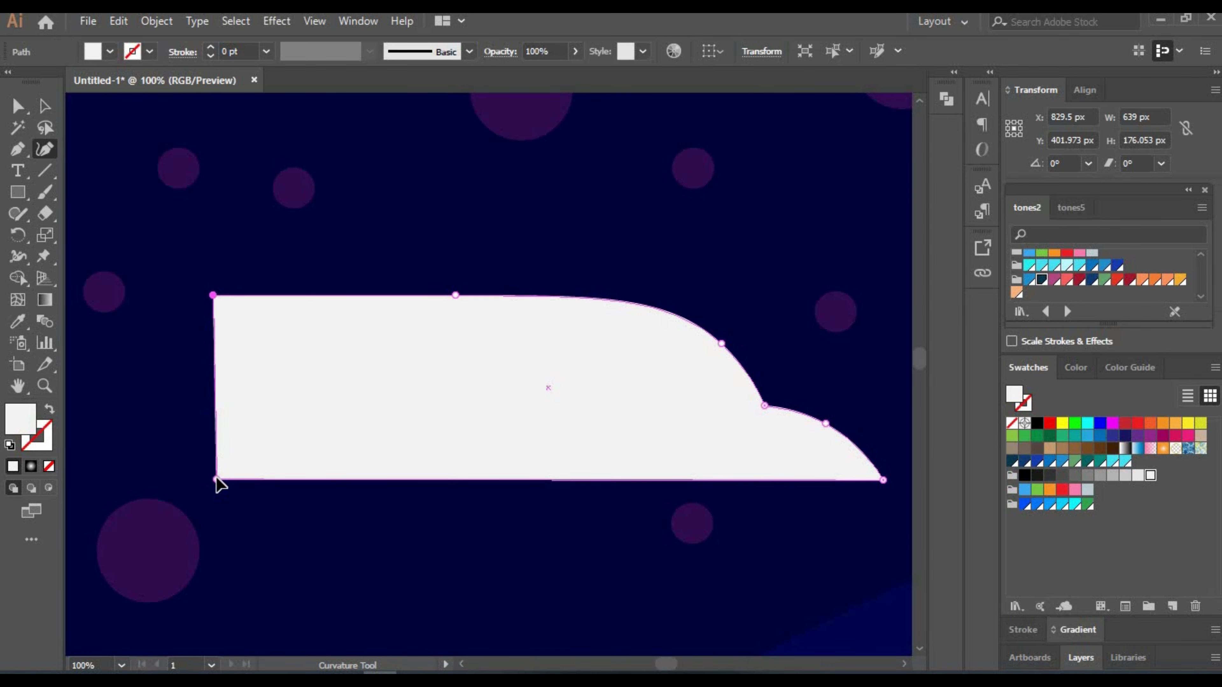
Draw a small piece at the body's left end and Alt-drag a copy below it.
{"action": "mouse_move", "coordinate": [116, 313]}
{"action": "left_mouse_down"}
{"action": "mouse_move", "coordinate": [324, 274]}
{"action": "mouse_move", "coordinate": [420, 341]}
{"action": "left_mouse_up"}
{"action": "key", "text": "shift+grave"}
{"action": "left_click_drag", "start_coordinate": [327, 253], "coordinate": [324, 227]}
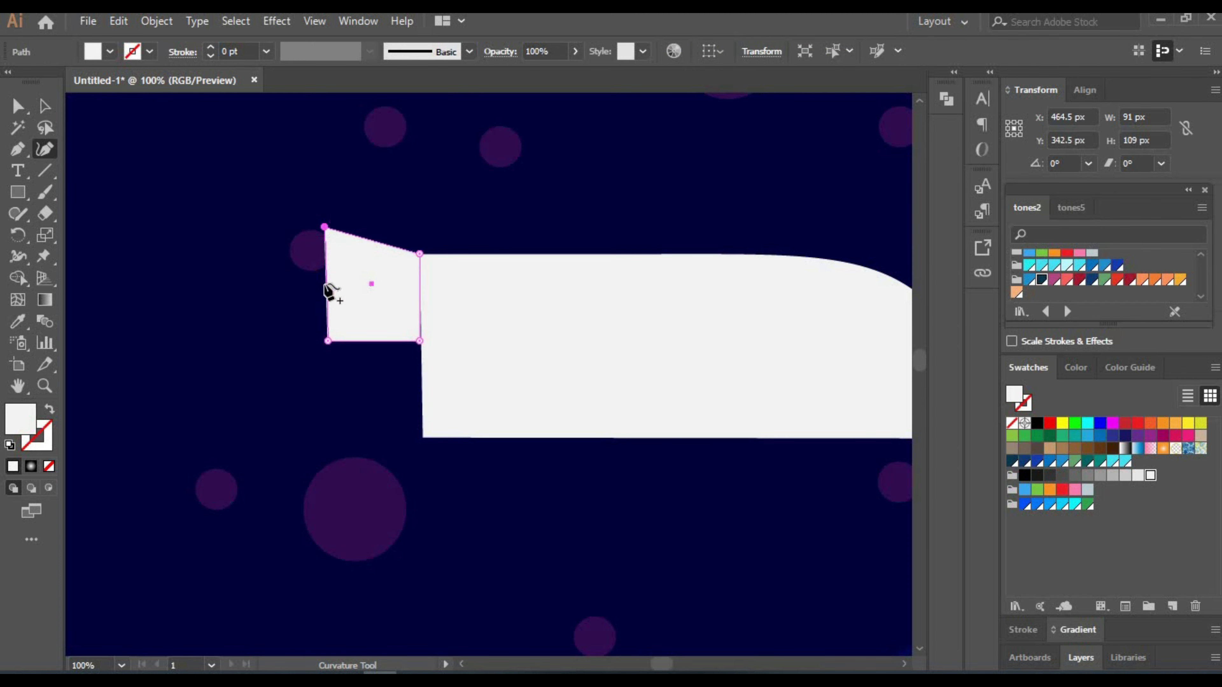
{"action": "key", "text": "a"}
{"action": "left_click_drag", "start_coordinate": [327, 279], "coordinate": [327, 374]}
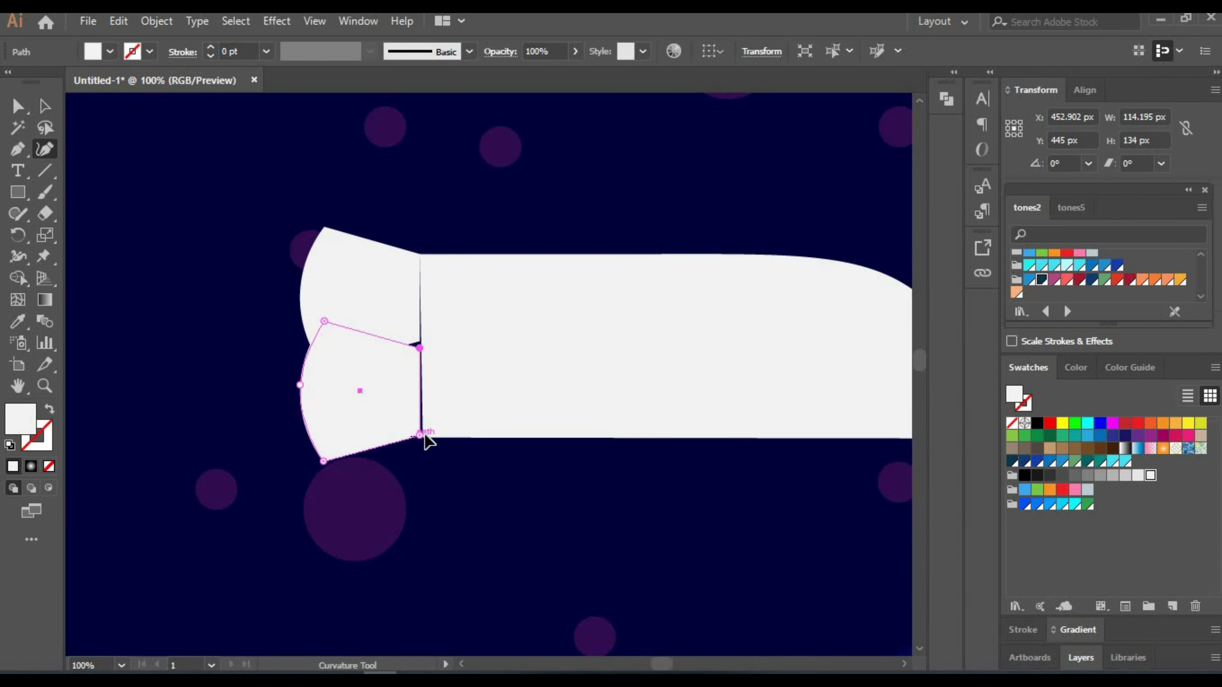
At 200% zoom, adjust the two engine pieces and nudge the lower one into place.
{"action": "key", "text": "ctrl+plus"}
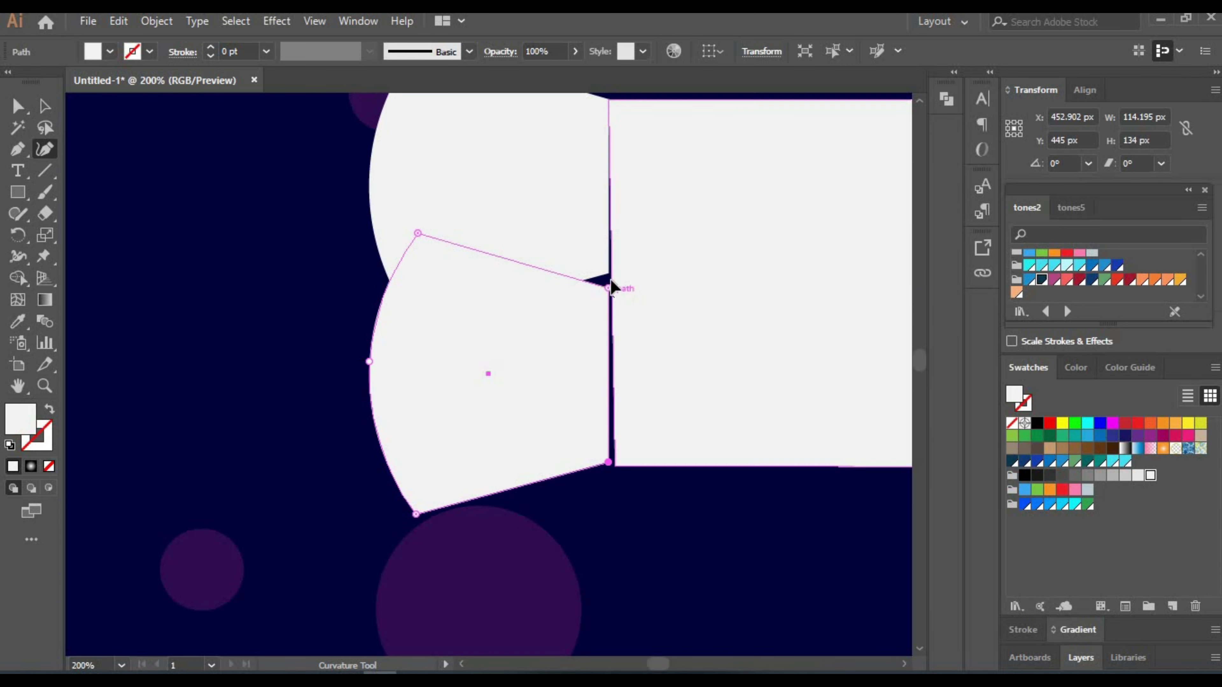
{"action": "key", "text": "a"}
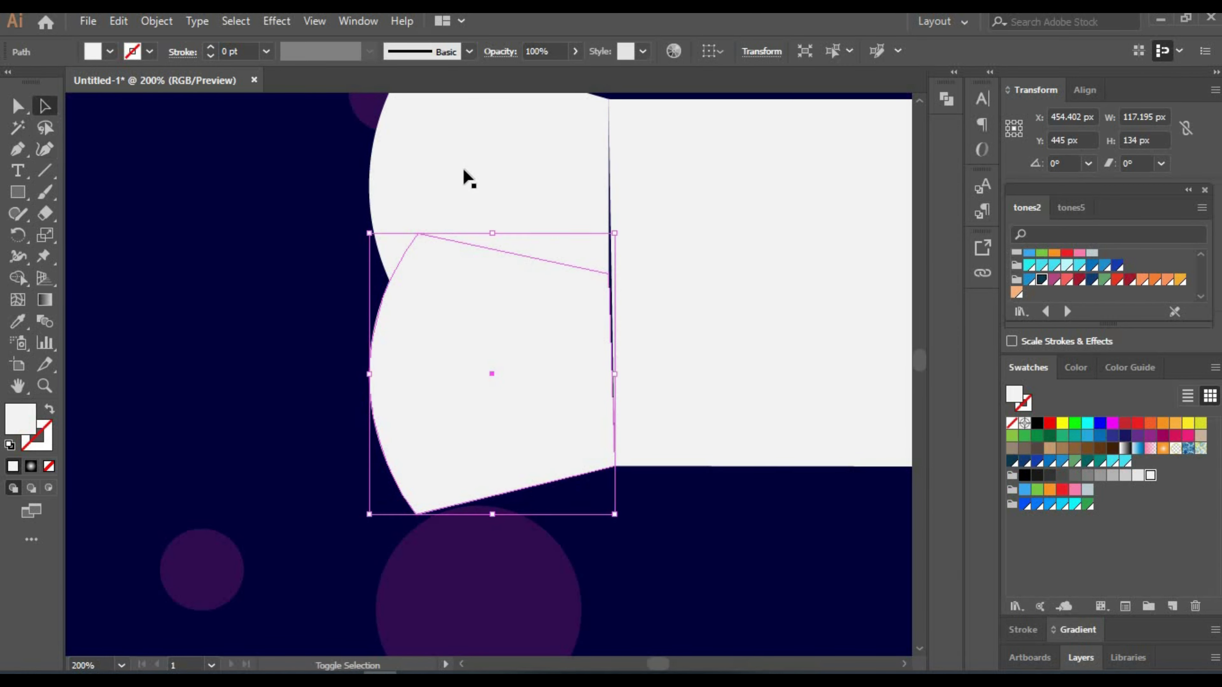
{"action": "left_click", "coordinate": [519, 211]}
{"action": "key", "text": "ctrl+z"}
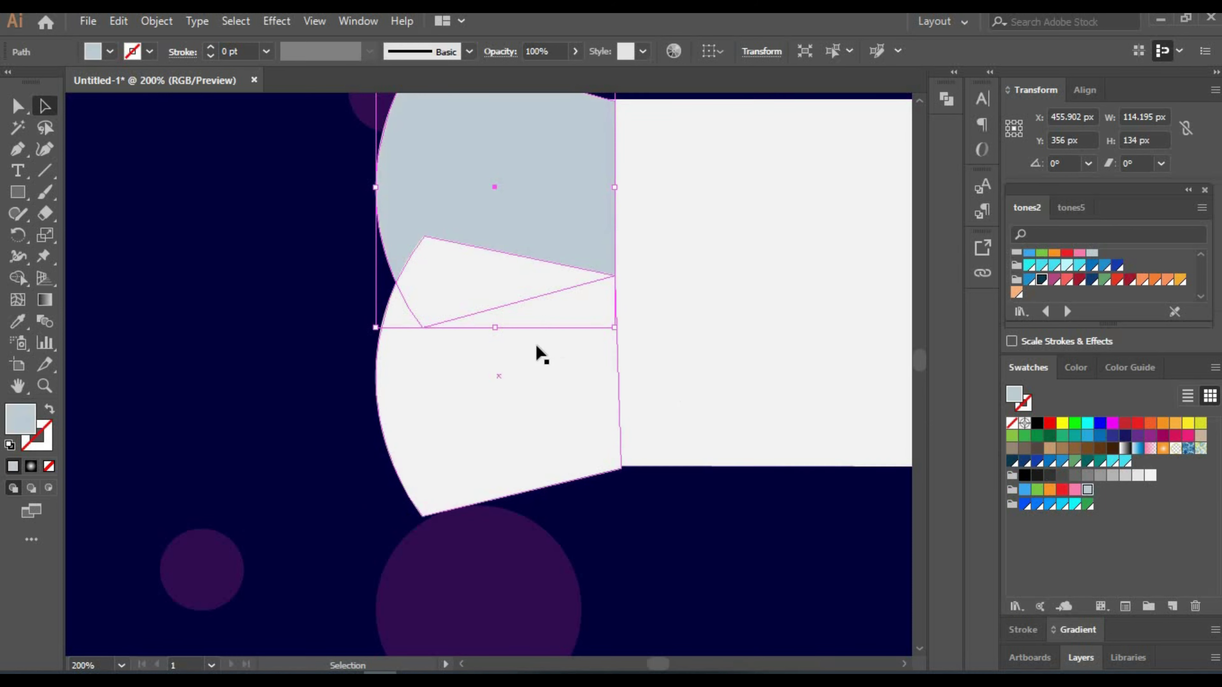
{"action": "key", "text": "ctrl+z"}
{"action": "key", "text": "shift+grave"}
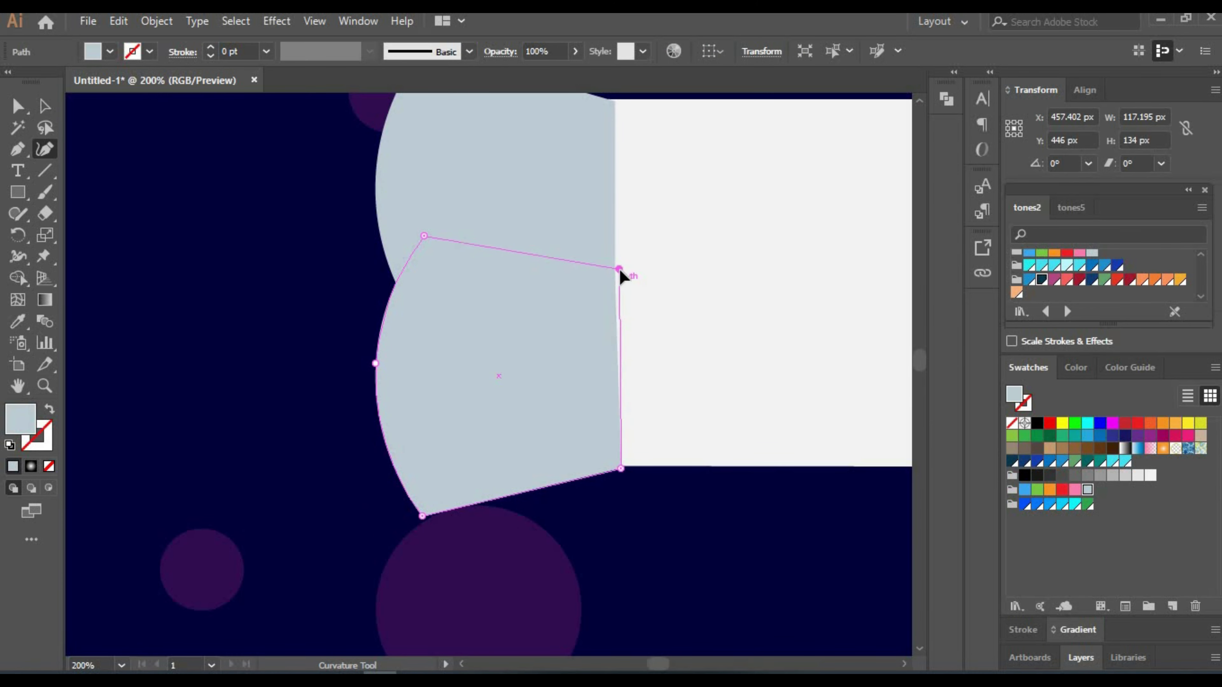
{"action": "key", "text": "a"}
{"action": "key", "text": "ctrl+z"}
{"action": "key", "text": "a"}
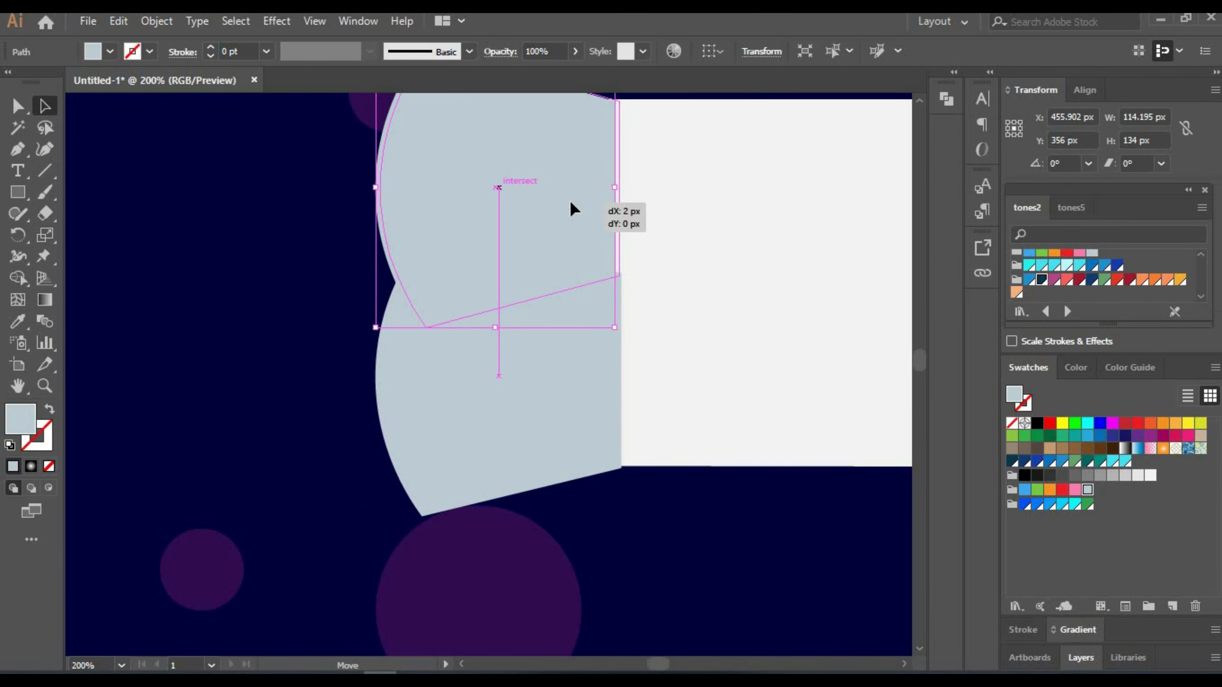
{"action": "key", "text": "ctrl+shift+a"}
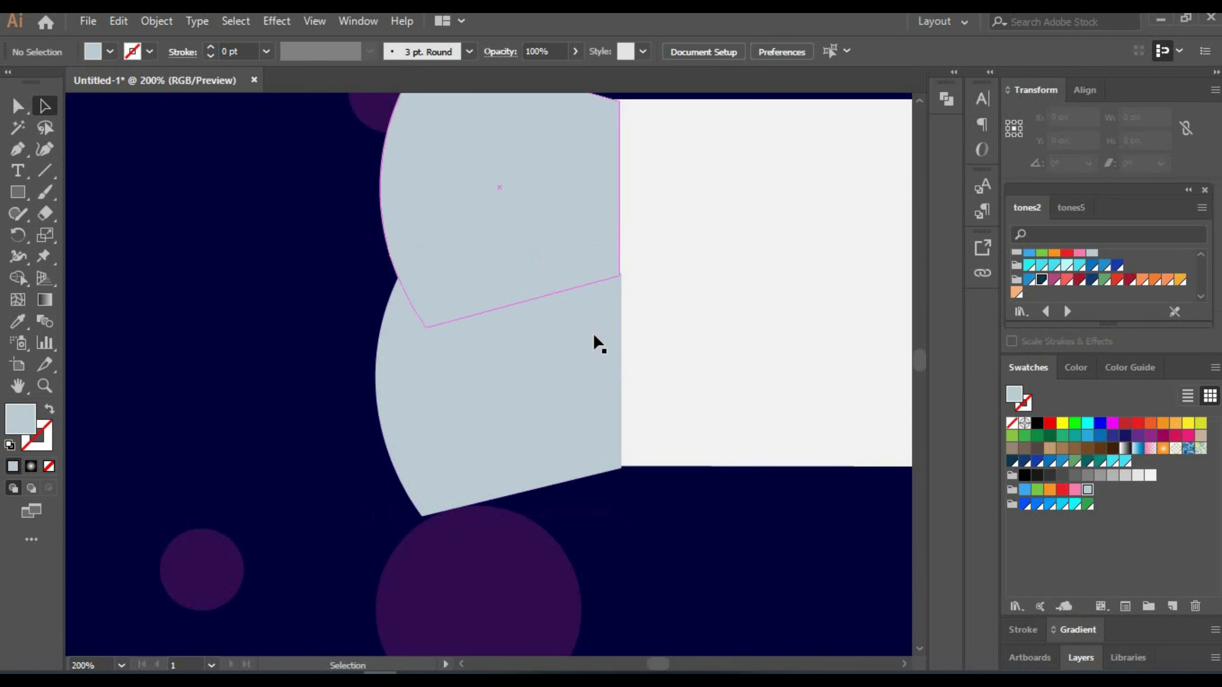
{"action": "left_click_drag", "start_coordinate": [595, 318], "coordinate": [593, 345]}
Add a dark grey oval to the nozzle and copy it onto the lower engine piece.
{"action": "mouse_move", "coordinate": [519, 274]}
{"action": "left_mouse_down"}
{"action": "mouse_move", "coordinate": [511, 367]}
{"action": "mouse_move", "coordinate": [455, 346]}
{"action": "left_mouse_up"}
{"action": "left_click", "coordinate": [1129, 367]}
{"action": "left_click", "coordinate": [1089, 439]}
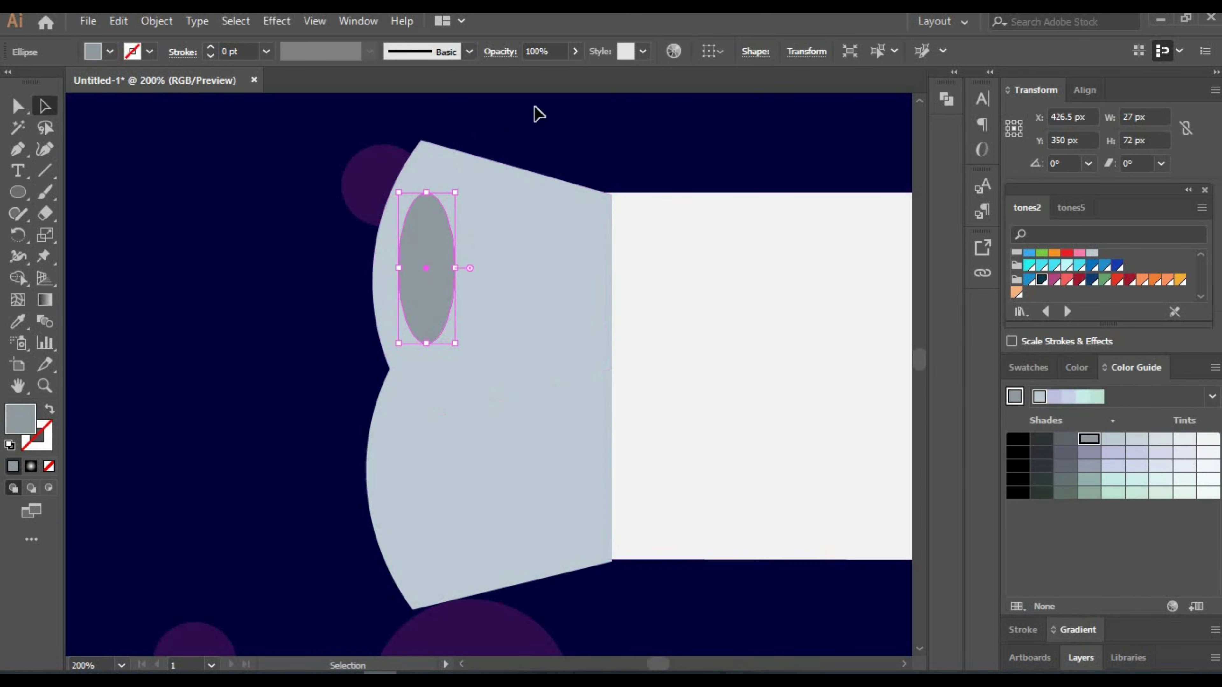
{"action": "key", "text": "a"}
{"action": "left_click_drag", "start_coordinate": [441, 297], "coordinate": [439, 513]}
{"action": "left_click", "coordinate": [260, 249]}
{"action": "left_click_drag", "start_coordinate": [259, 249], "coordinate": [350, 241]}
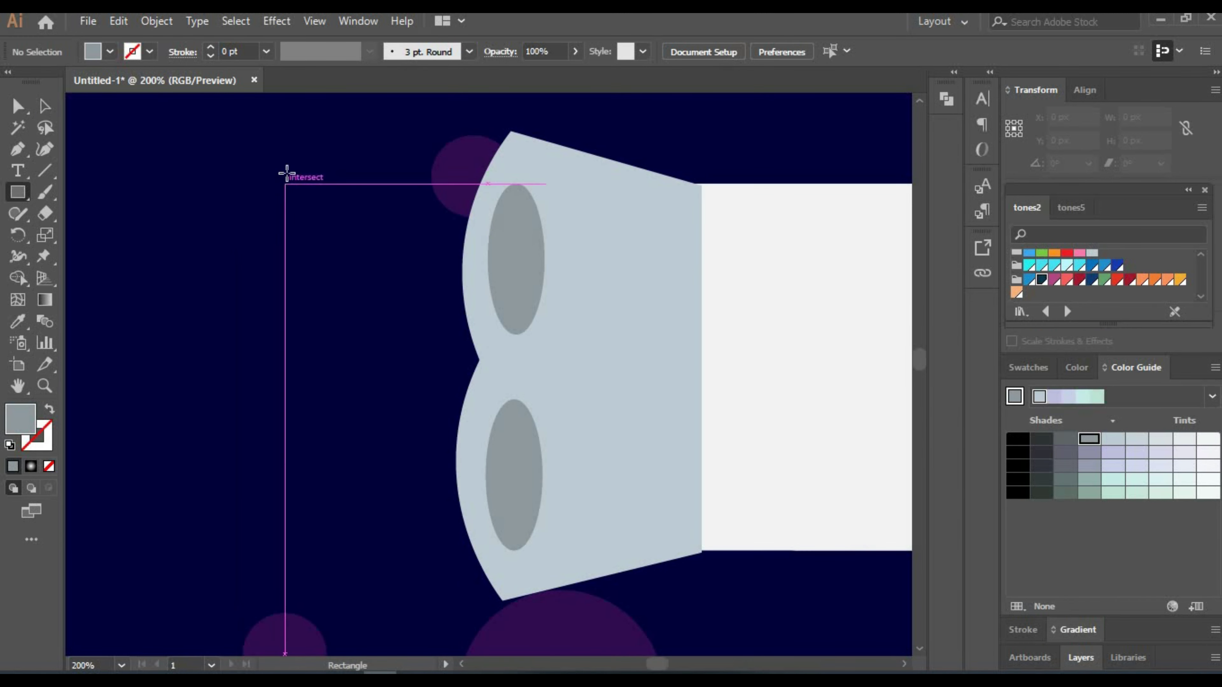
Draw a rectangle left of the engine and taper it into a curved flame shape.
{"action": "left_click_drag", "start_coordinate": [271, 178], "coordinate": [477, 603]}
{"action": "key", "text": "a"}
{"action": "left_click_drag", "start_coordinate": [477, 136], "coordinate": [504, 201]}
{"action": "left_click_drag", "start_coordinate": [477, 603], "coordinate": [507, 532]}
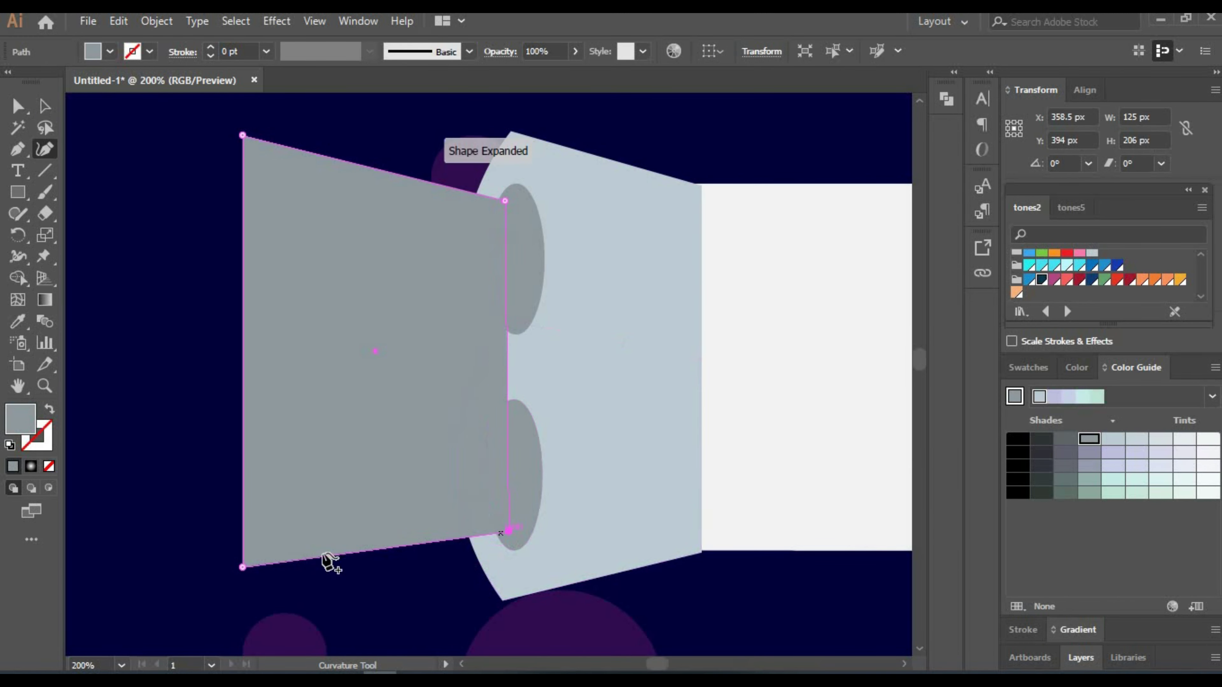
{"action": "left_click_drag", "start_coordinate": [243, 603], "coordinate": [230, 622]}
{"action": "key", "text": "shift+grave"}
{"action": "mouse_move", "coordinate": [237, 387]}
{"action": "left_mouse_down"}
{"action": "mouse_move", "coordinate": [376, 390]}
{"action": "mouse_move", "coordinate": [348, 395]}
{"action": "left_mouse_up"}
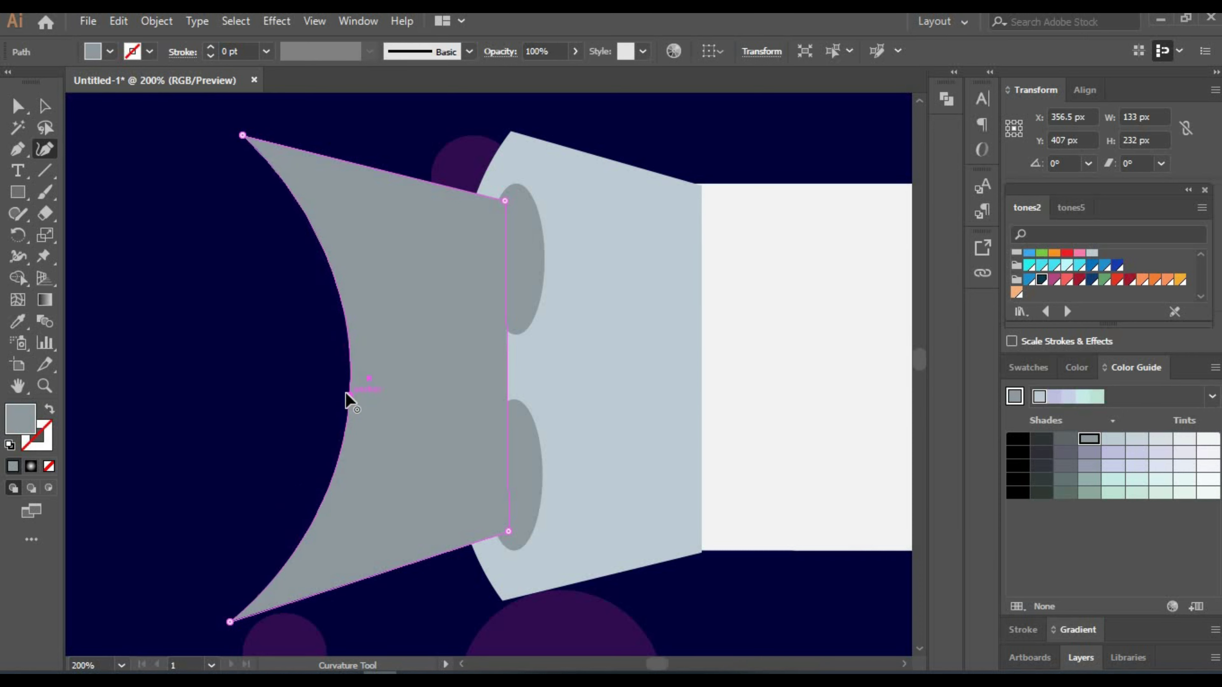
{"action": "double_click", "coordinate": [349, 395]}
Fill the flame orange and curve its upper and lower left edges.
{"action": "left_click", "coordinate": [1142, 279]}
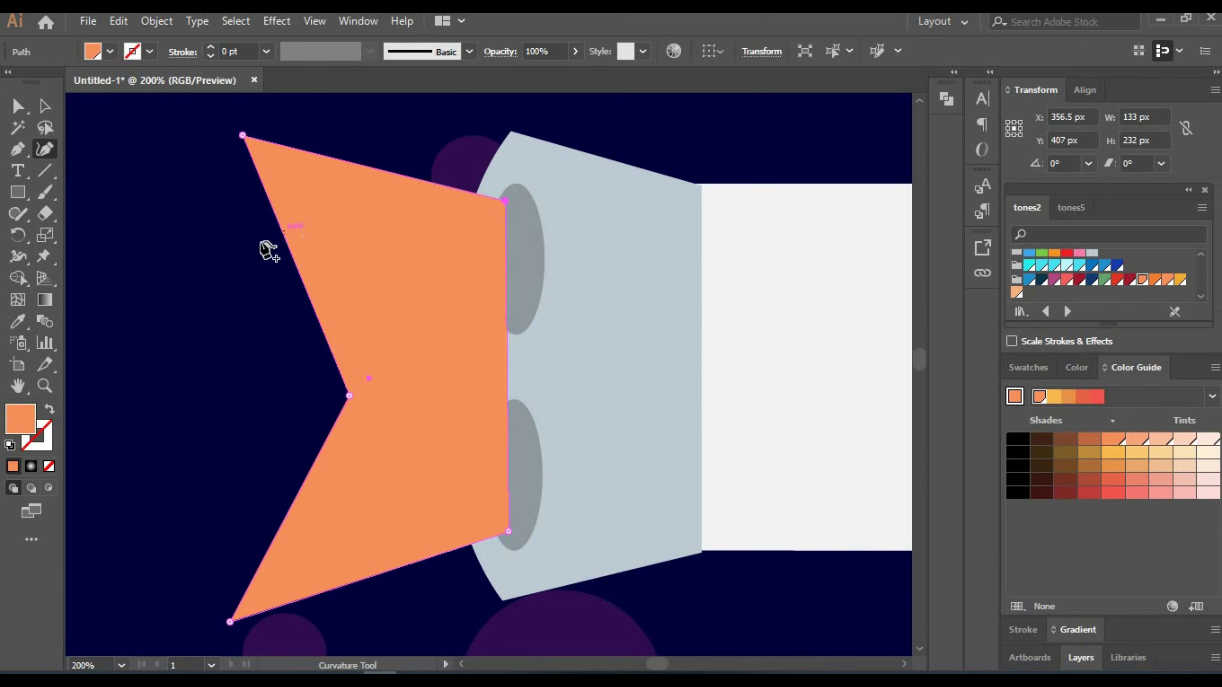
{"action": "left_click_drag", "start_coordinate": [284, 235], "coordinate": [235, 269]}
{"action": "left_click_drag", "start_coordinate": [332, 428], "coordinate": [237, 422]}
{"action": "left_click_drag", "start_coordinate": [350, 396], "coordinate": [354, 379]}
{"action": "right_click", "coordinate": [395, 303]}
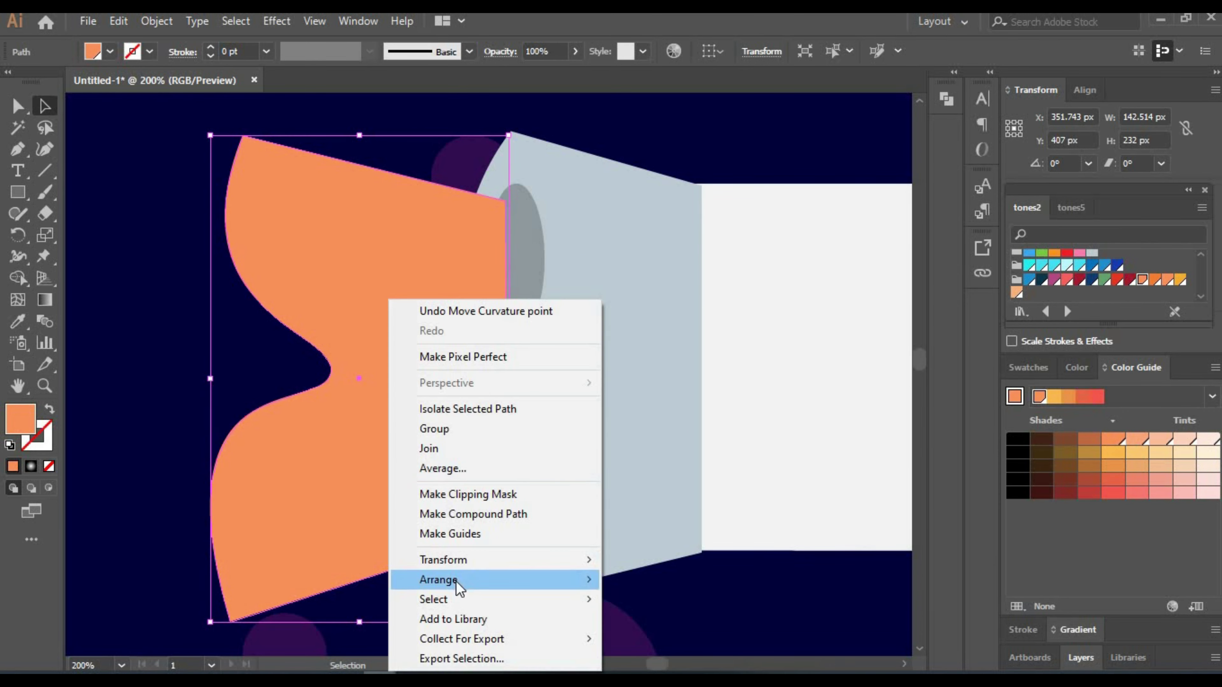
{"action": "left_click", "coordinate": [180, 327]}
Add a yellow offset copy of the flame and bring the orange flame to the front.
{"action": "left_click", "coordinate": [462, 336]}
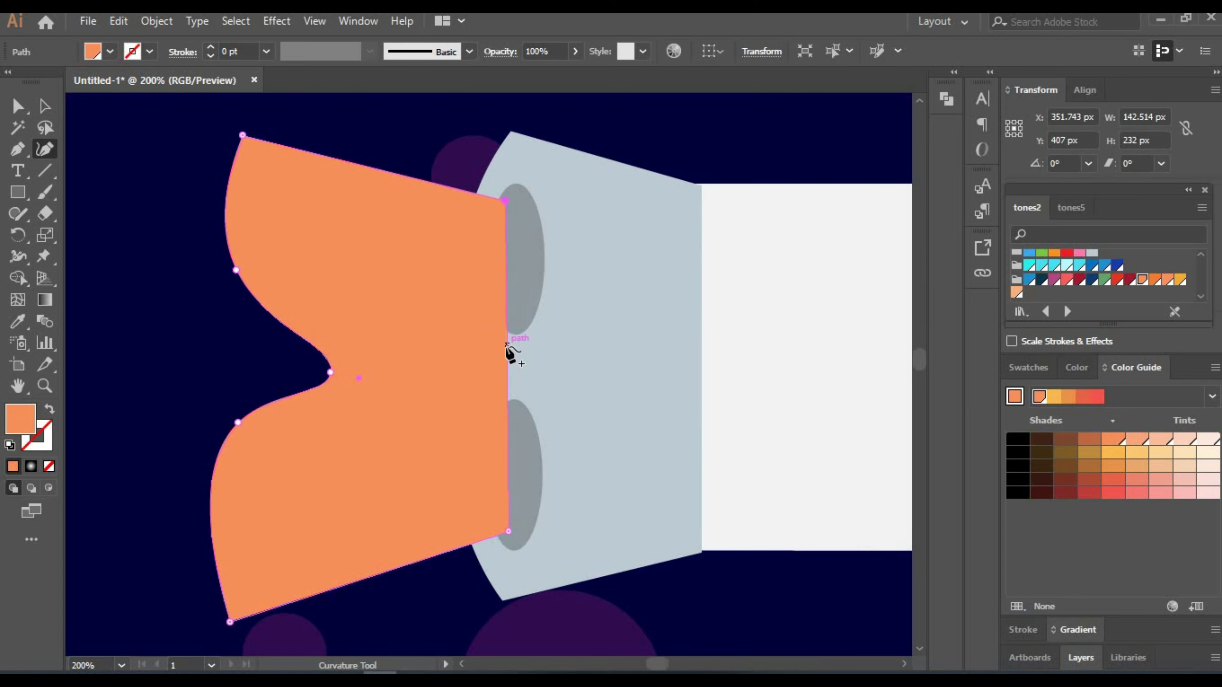
{"action": "left_click", "coordinate": [26, 115]}
{"action": "mouse_move", "coordinate": [357, 300]}
{"action": "left_mouse_down"}
{"action": "mouse_move", "coordinate": [563, 368]}
{"action": "mouse_move", "coordinate": [529, 368]}
{"action": "left_mouse_up"}
{"action": "left_click", "coordinate": [1124, 460]}
{"action": "key", "text": "ctrl+shift+a"}
{"action": "right_click", "coordinate": [488, 284]}
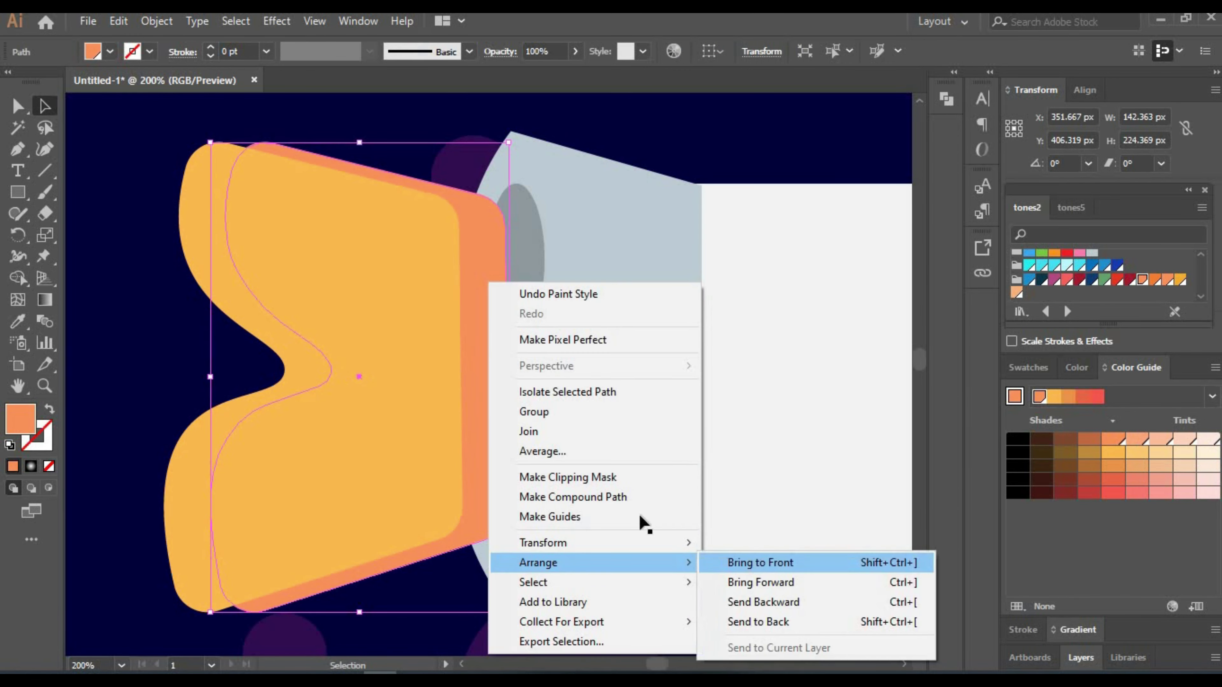
{"action": "left_click", "coordinate": [760, 562]}
{"action": "key", "text": "ctrl+shift+a"}
{"action": "scroll", "coordinate": [267, 330], "scroll_direction": "down", "scroll_amount": 3}
Draw two dark-blue rounded cockpit windows near the rocket's nose.
{"action": "scroll", "coordinate": [401, 273], "scroll_direction": "up", "scroll_amount": 2}
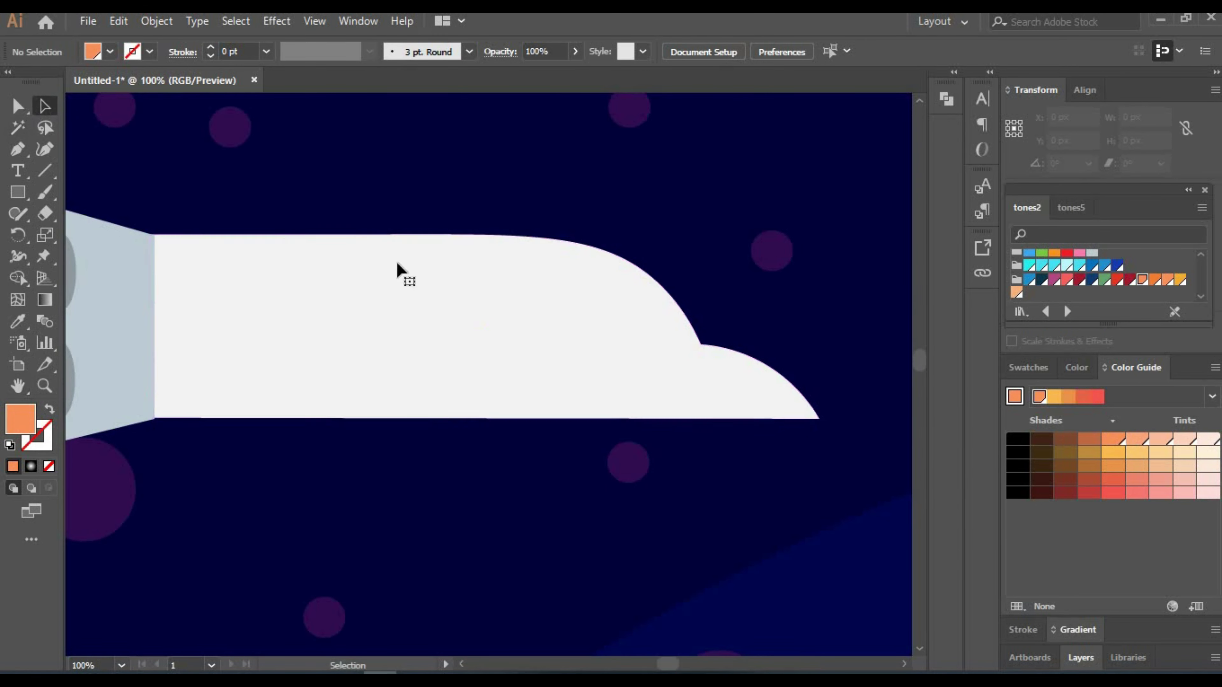
{"action": "left_click", "coordinate": [810, 417]}
{"action": "left_click", "coordinate": [818, 327]}
{"action": "key", "text": "m"}
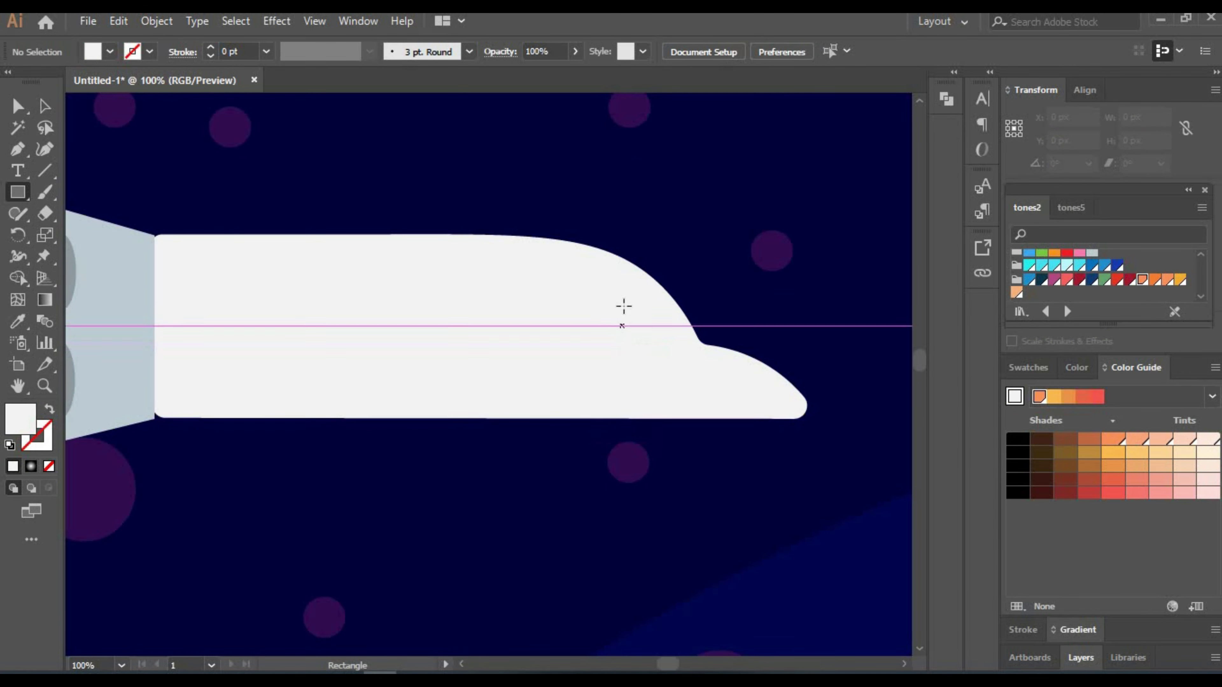
{"action": "left_click_drag", "start_coordinate": [623, 304], "coordinate": [666, 333]}
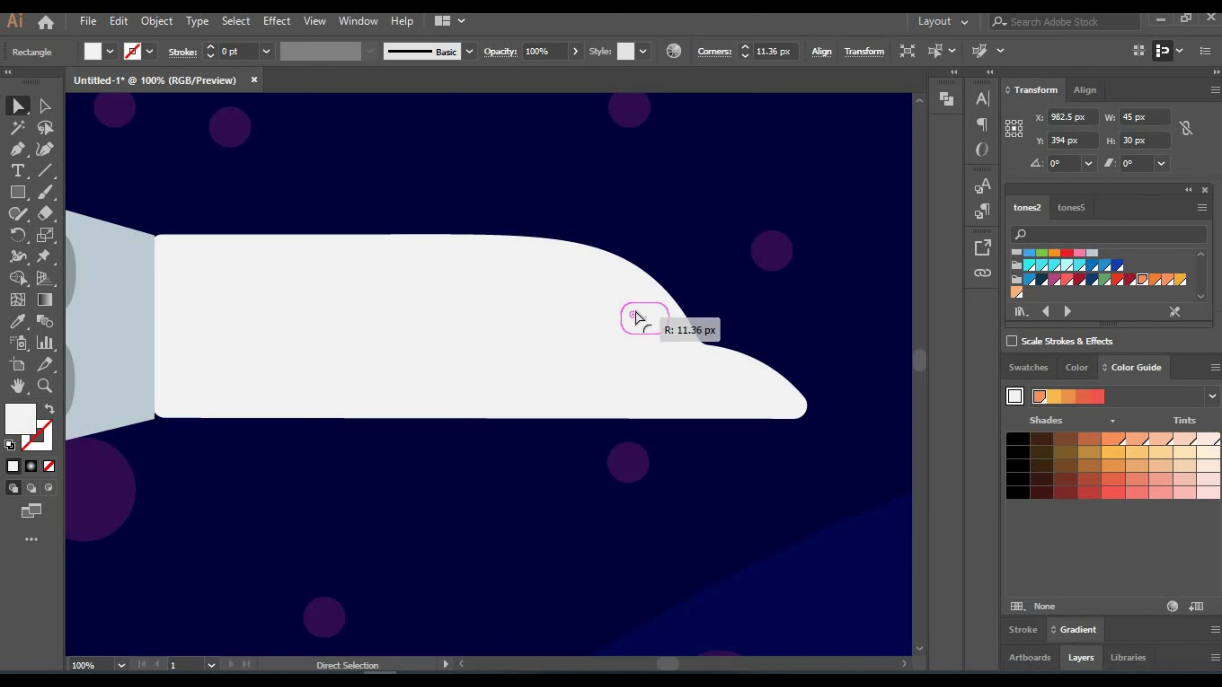
{"action": "left_click", "coordinate": [1091, 279]}
{"action": "key", "text": "a"}
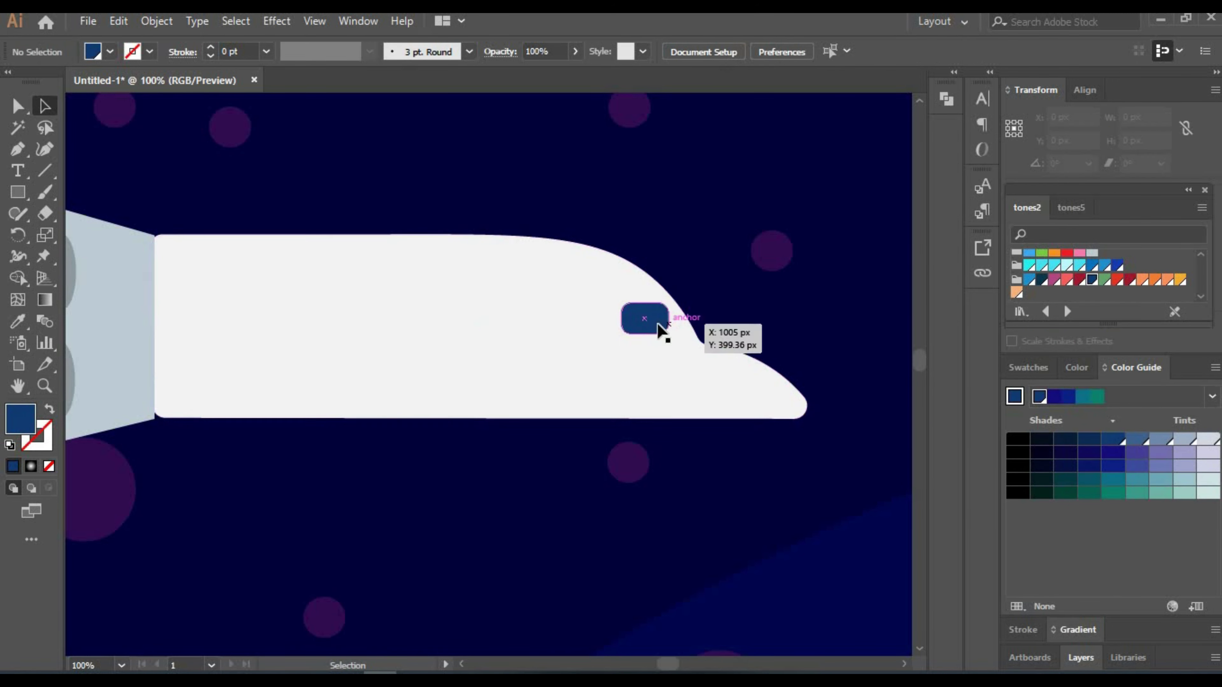
{"action": "left_click_drag", "start_coordinate": [662, 332], "coordinate": [594, 322]}
Add a row of eight small dark-blue window pills along the rocket body.
{"action": "scroll", "coordinate": [673, 279], "scroll_direction": "up", "scroll_amount": 3}
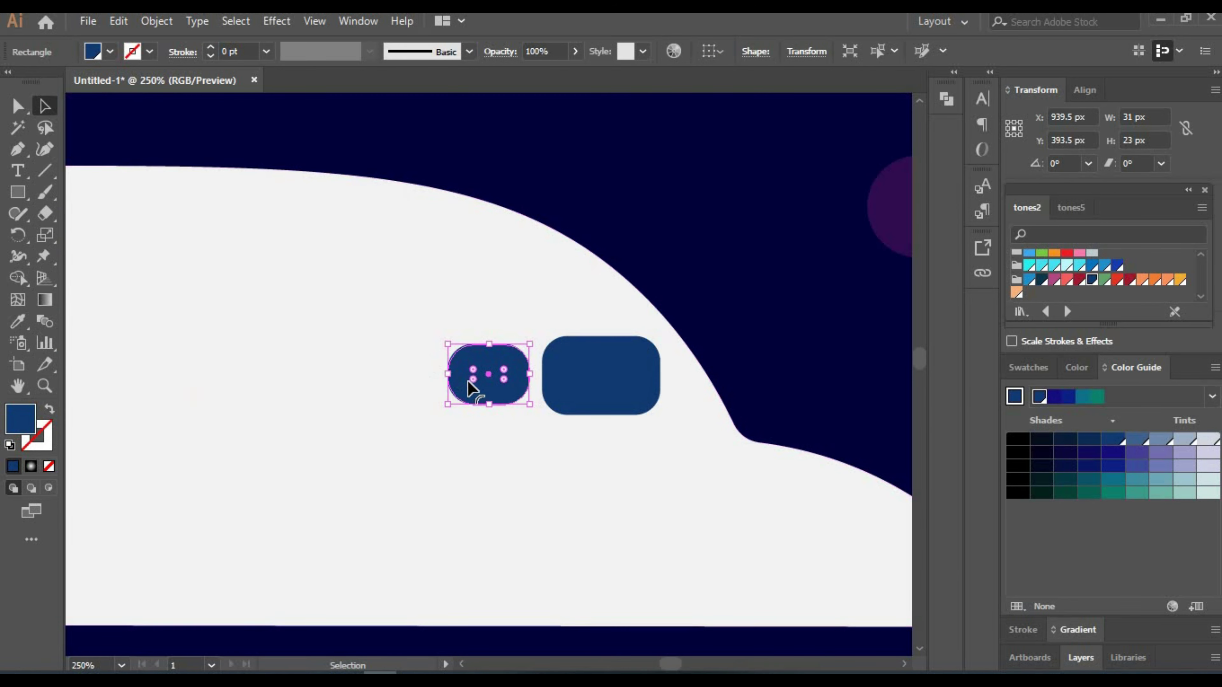
{"action": "key", "text": "ctrl+shift+a"}
{"action": "left_click_drag", "start_coordinate": [584, 548], "coordinate": [796, 494]}
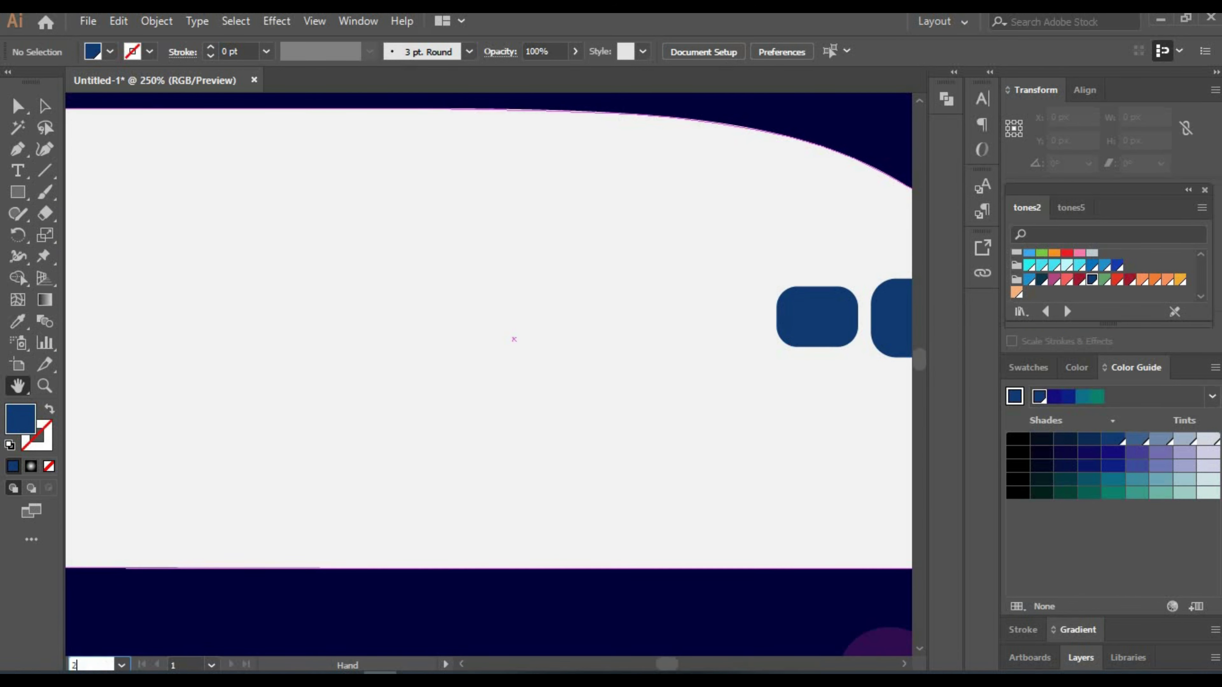
{"action": "scroll", "coordinate": [588, 364], "scroll_direction": "down", "scroll_amount": 1}
{"action": "key", "text": "m"}
{"action": "mouse_move", "coordinate": [647, 413]}
{"action": "left_mouse_down"}
{"action": "mouse_move", "coordinate": [708, 363]}
{"action": "mouse_move", "coordinate": [708, 381]}
{"action": "mouse_move", "coordinate": [409, 382]}
{"action": "left_mouse_up"}
{"action": "key", "text": "ctrl+d"}
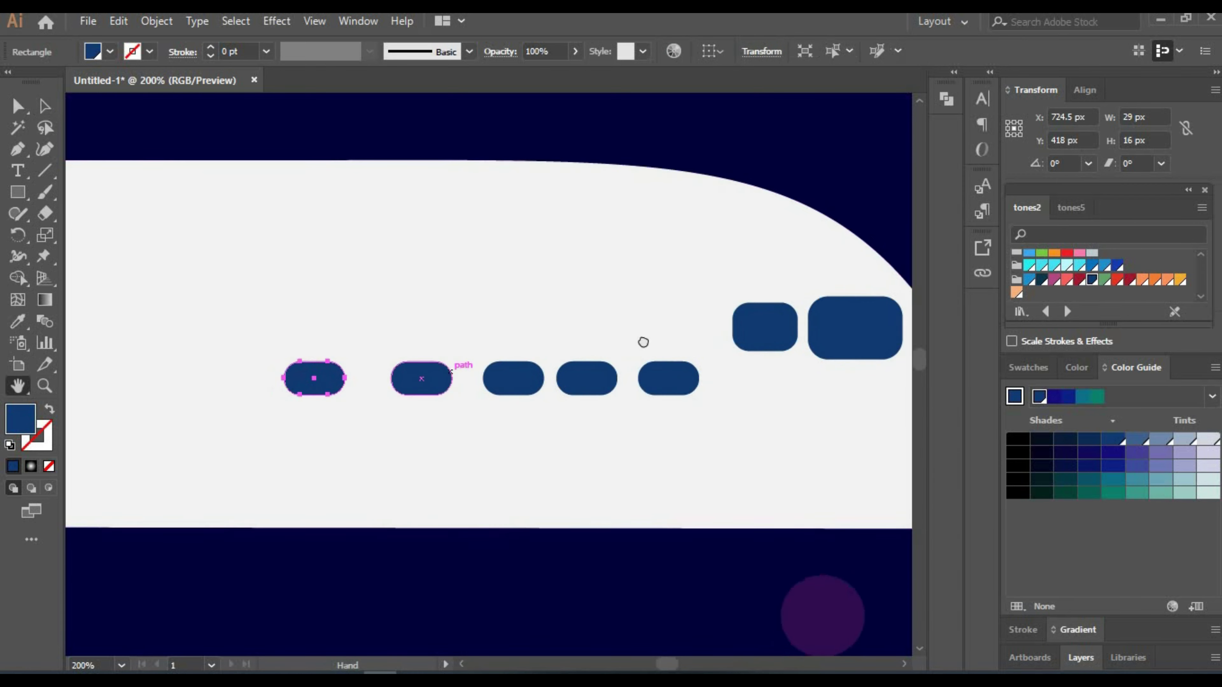
{"action": "scroll", "coordinate": [647, 356], "scroll_direction": "left", "scroll_amount": 5}
{"action": "left_click_drag", "start_coordinate": [647, 366], "coordinate": [665, 366]}
{"action": "left_click_drag", "start_coordinate": [545, 368], "coordinate": [335, 366]}
Round the right corners of the light-blue engine piece.
{"action": "left_click", "coordinate": [18, 106]}
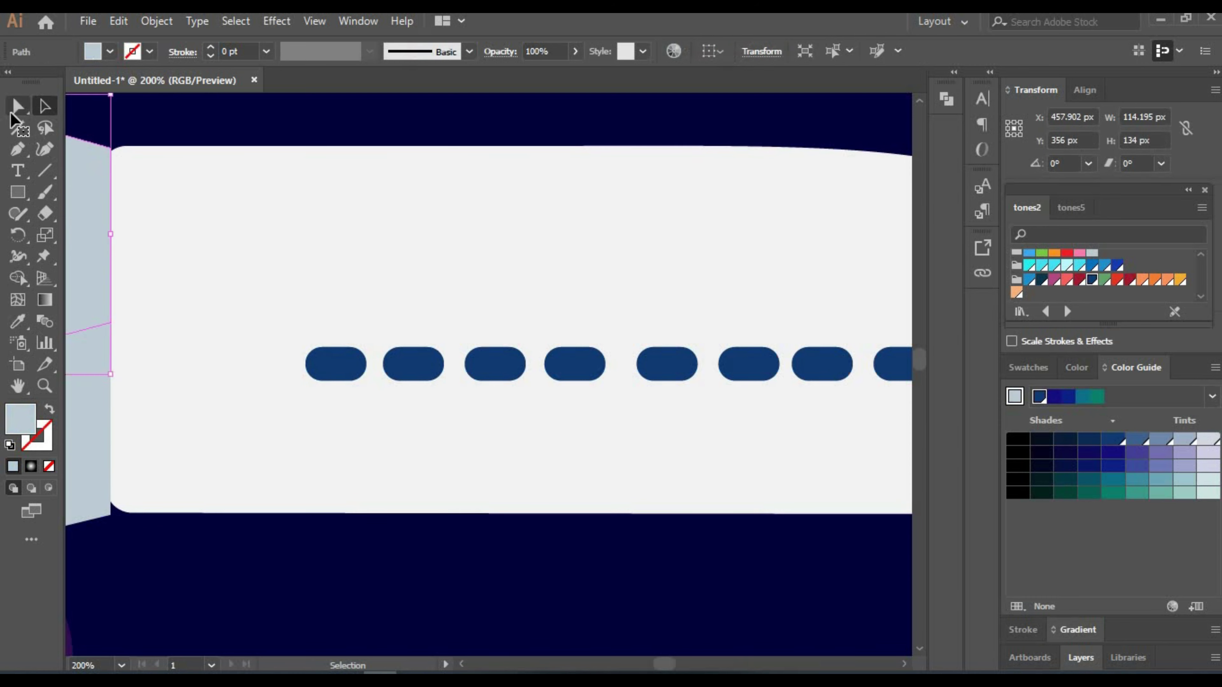
{"action": "left_click_drag", "start_coordinate": [102, 165], "coordinate": [96, 164]}
{"action": "left_click_drag", "start_coordinate": [109, 518], "coordinate": [101, 504]}
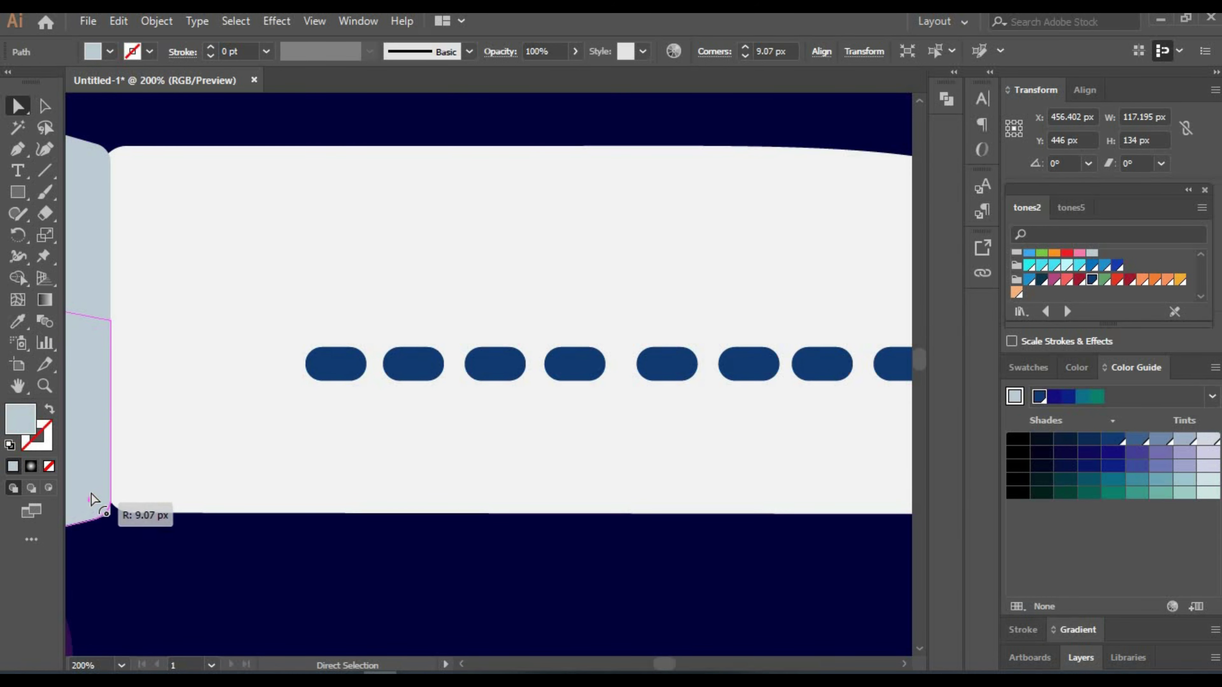
{"action": "left_click", "coordinate": [178, 129]}
{"action": "key", "text": "ctrl+1"}
Draw a thin strip along the rocket body's bottom edge and fill it dark teal.
{"action": "scroll", "coordinate": [481, 337], "scroll_direction": "right", "scroll_amount": 3}
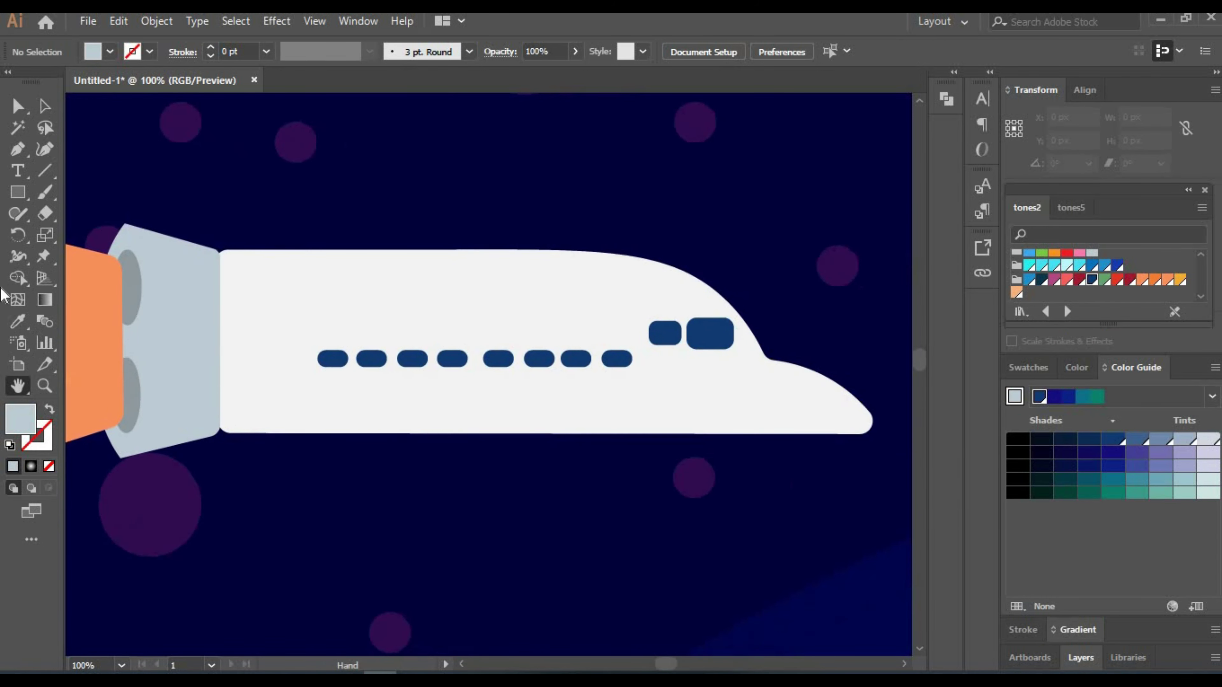
{"action": "key", "text": "m"}
{"action": "mouse_move", "coordinate": [218, 412]}
{"action": "left_mouse_down"}
{"action": "mouse_move", "coordinate": [864, 433]}
{"action": "mouse_move", "coordinate": [872, 422]}
{"action": "left_mouse_up"}
{"action": "key", "text": "shift+grave"}
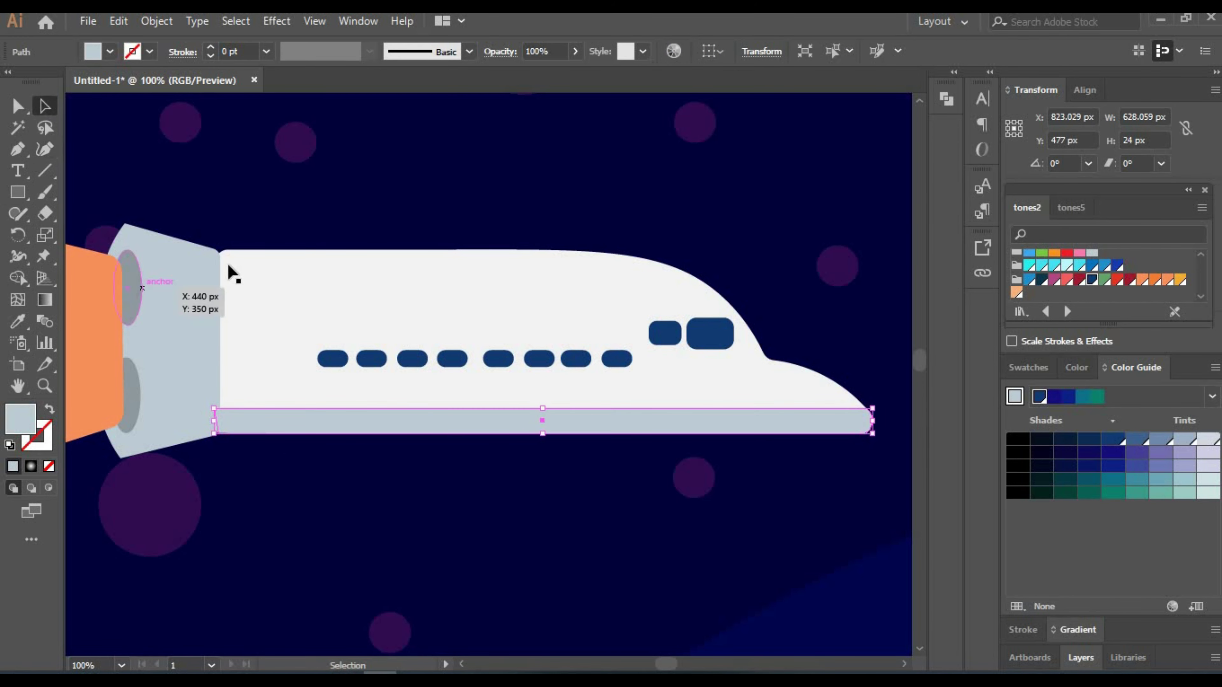
{"action": "key", "text": "shift+grave"}
{"action": "left_click", "coordinate": [1040, 394]}
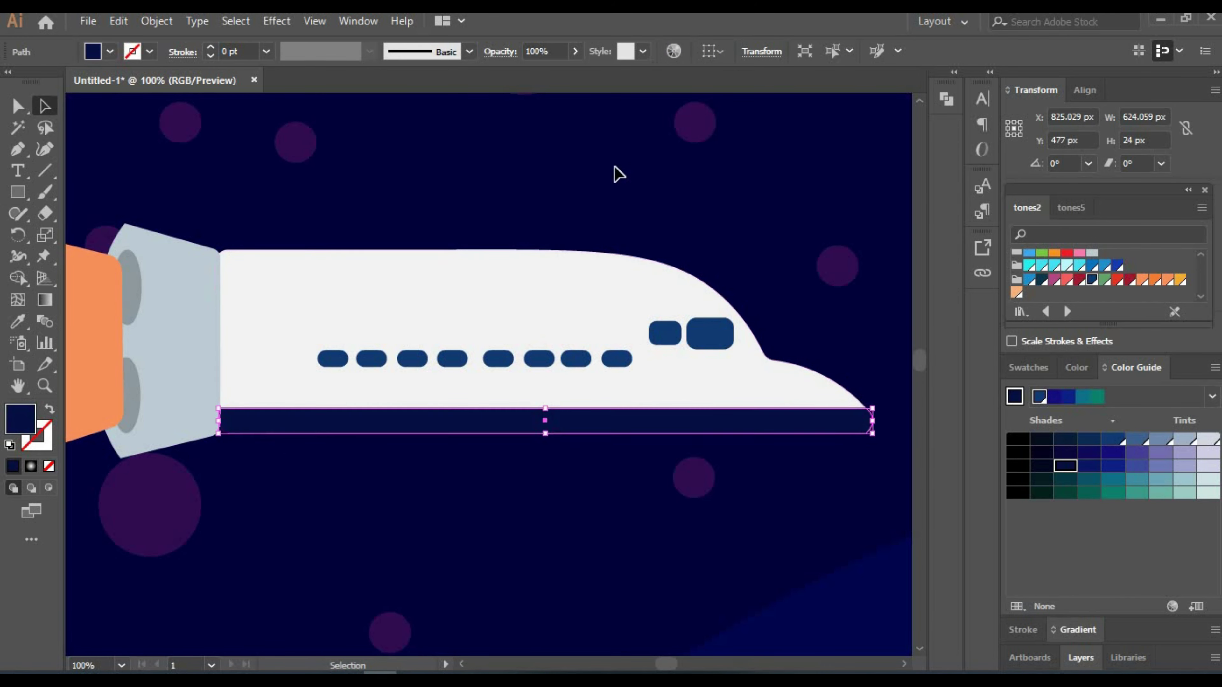
{"action": "left_click", "coordinate": [616, 173]}
Zoom the view to 150% and deselect the teal stripe.
{"action": "type", "text": "150"}
{"action": "key", "text": "Return"}
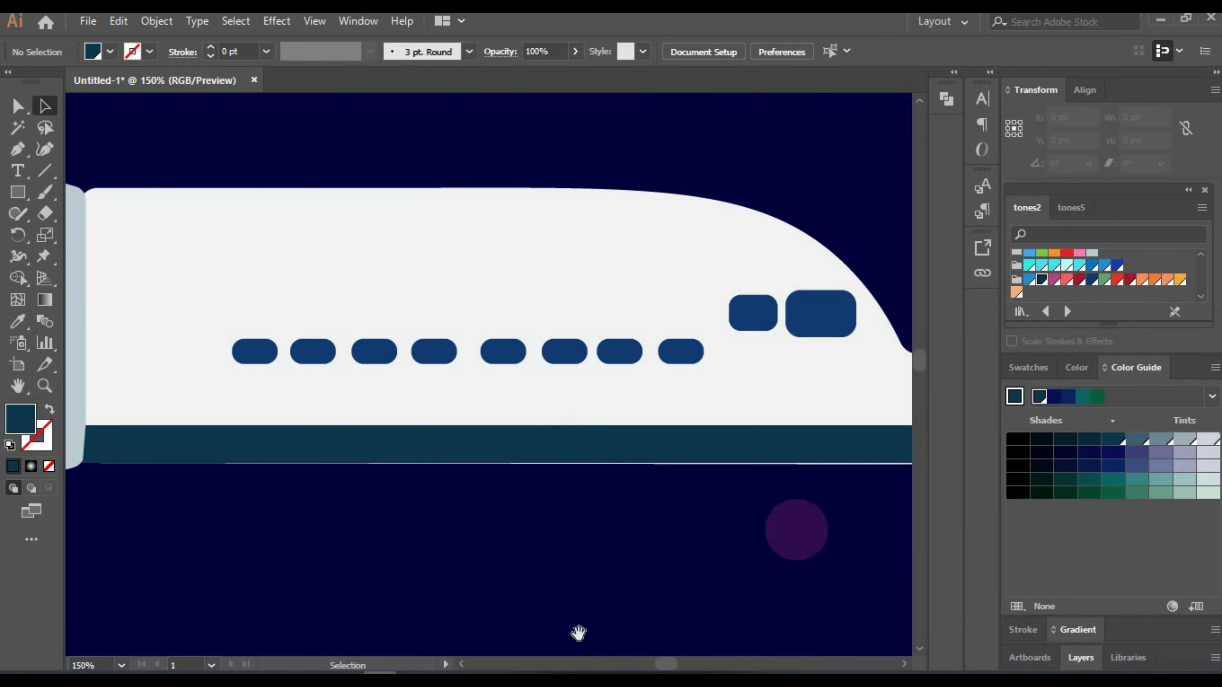
{"action": "scroll", "coordinate": [318, 360], "scroll_direction": "right", "scroll_amount": 3}
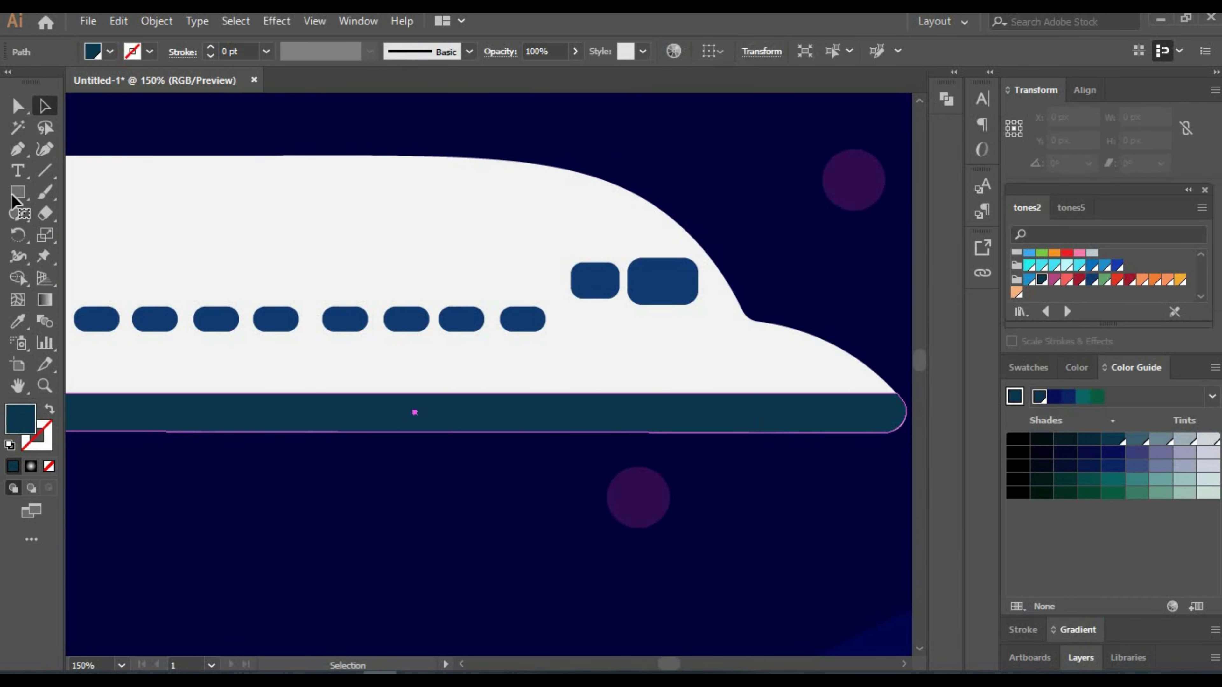
{"action": "key", "text": "ctrl+shift+a"}
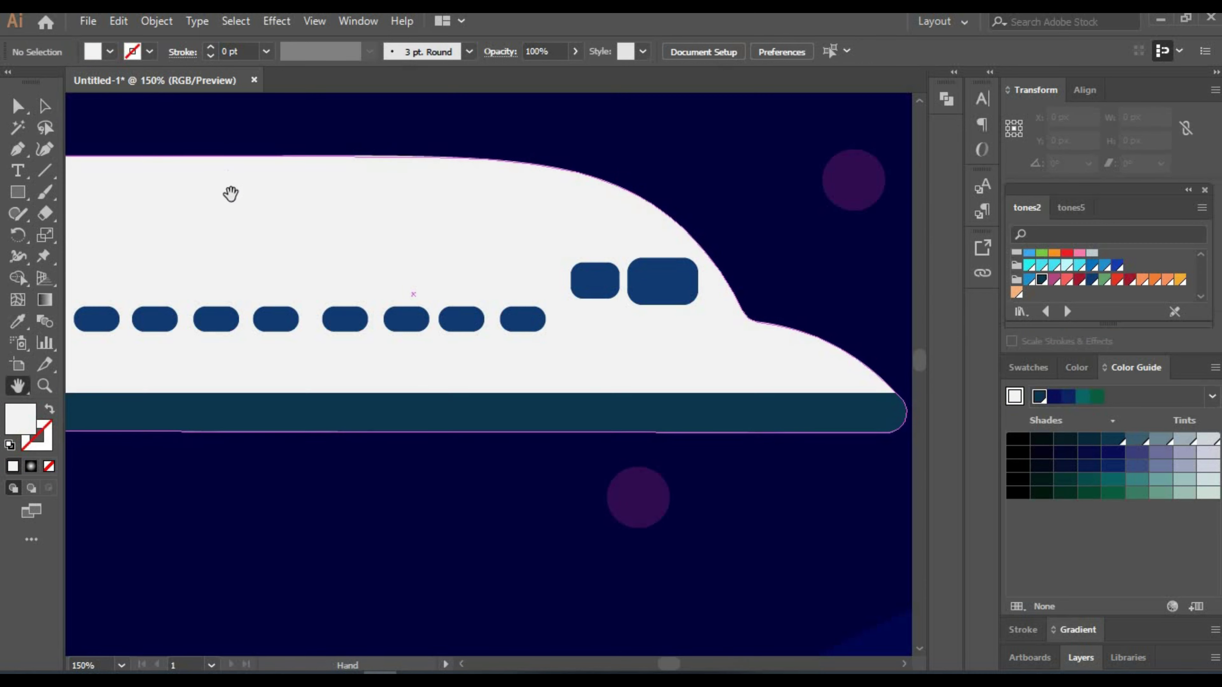
{"action": "scroll", "coordinate": [231, 188], "scroll_direction": "left", "scroll_amount": 5}
{"action": "scroll", "coordinate": [231, 187], "scroll_direction": "down", "scroll_amount": 1}
{"action": "key", "text": "Return"}
Draw a rectangle under the rocket body and curve it into a wing shape.
{"action": "key", "text": "m"}
{"action": "mouse_move", "coordinate": [362, 338]}
{"action": "left_mouse_down"}
{"action": "mouse_move", "coordinate": [573, 490]}
{"action": "mouse_move", "coordinate": [488, 446]}
{"action": "left_mouse_up"}
{"action": "key", "text": "shift+grave"}
{"action": "left_click_drag", "start_coordinate": [573, 338], "coordinate": [651, 339]}
{"action": "left_click_drag", "start_coordinate": [488, 447], "coordinate": [501, 450]}
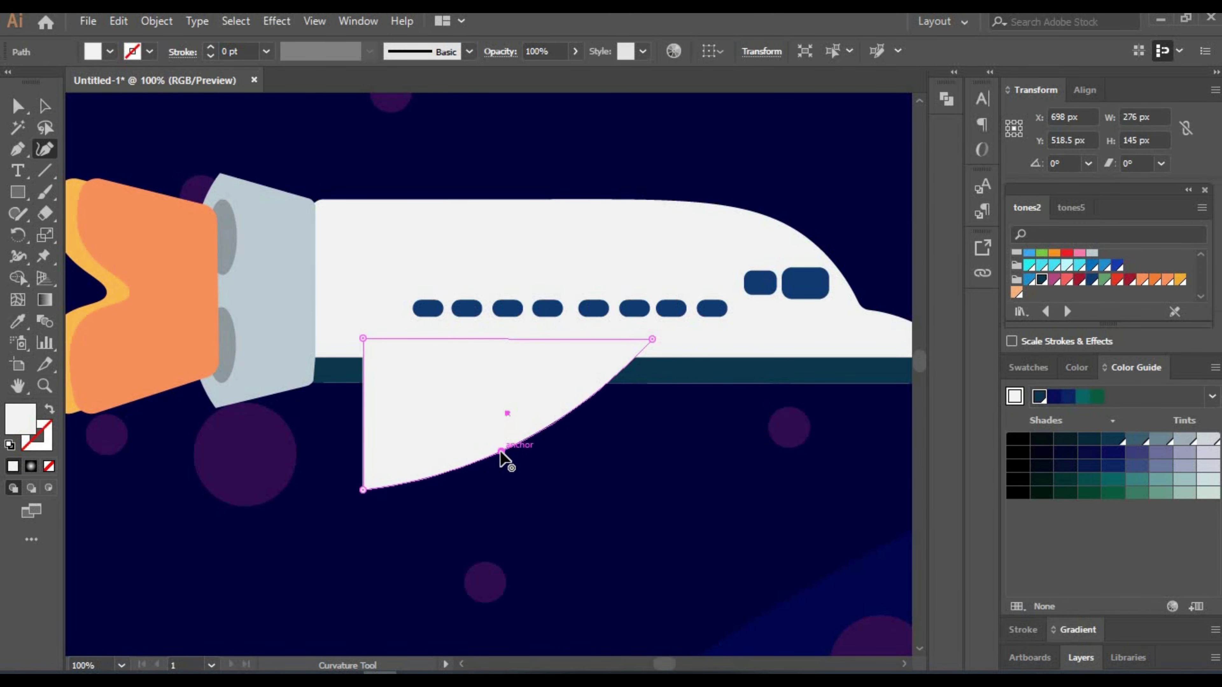
{"action": "double_click", "coordinate": [500, 451]}
{"action": "left_click_drag", "start_coordinate": [374, 481], "coordinate": [414, 494]}
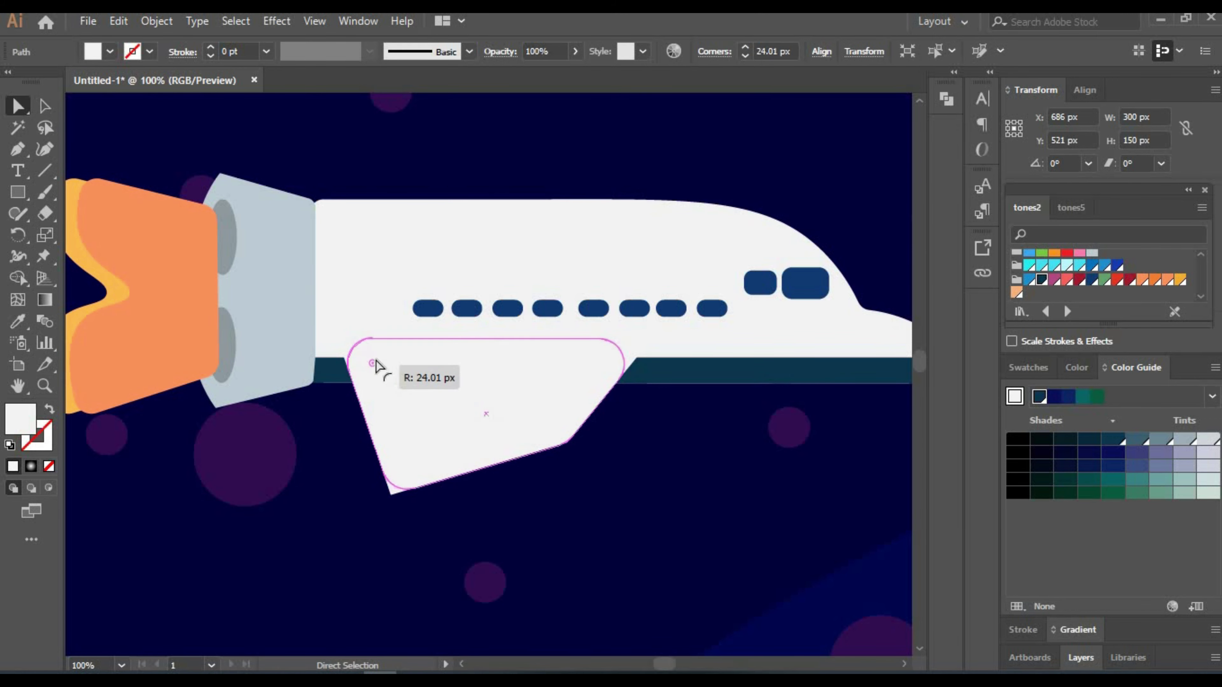
Rotate the wing 180° so its broad base points downward.
{"action": "left_click", "coordinate": [566, 462]}
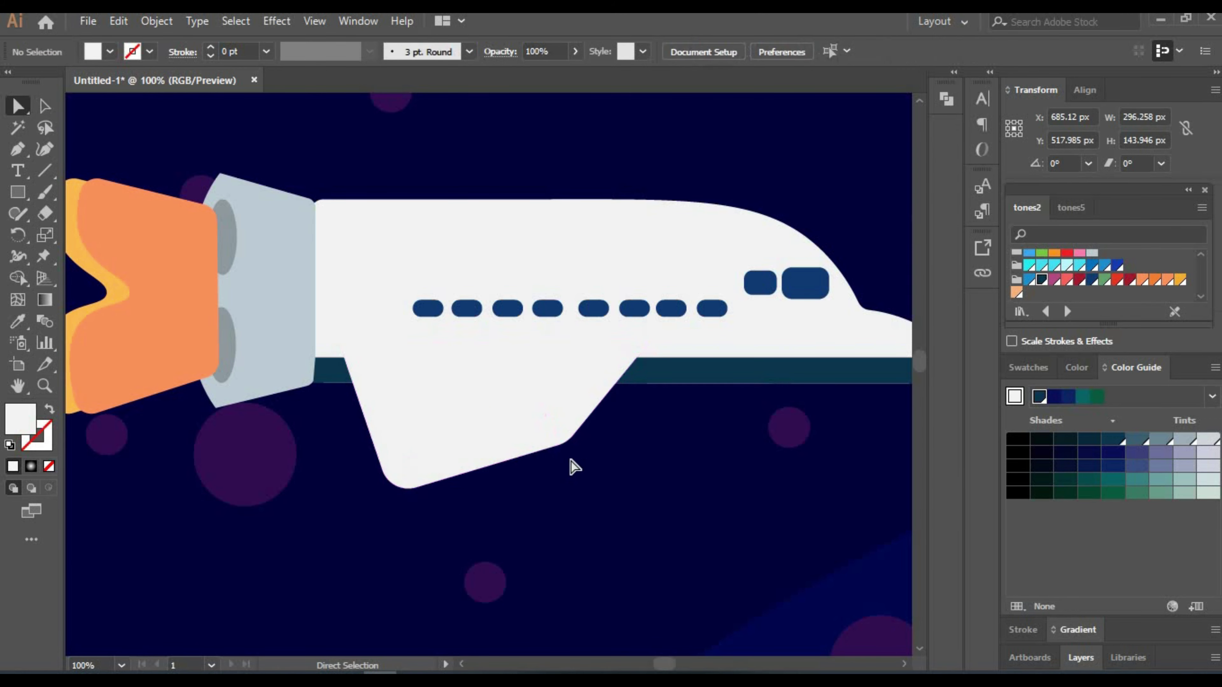
{"action": "scroll", "coordinate": [577, 481], "scroll_direction": "up", "scroll_amount": 5}
{"action": "left_click", "coordinate": [406, 527]}
{"action": "right_click", "coordinate": [405, 525]}
{"action": "left_click", "coordinate": [662, 459]}
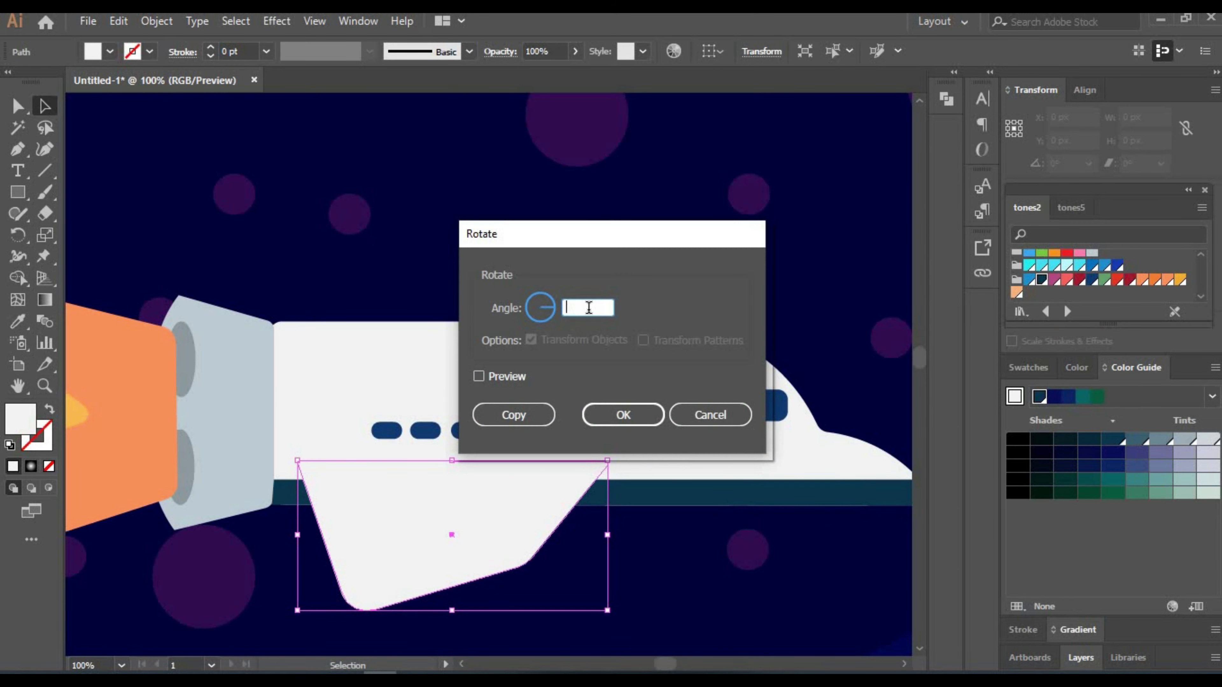
{"action": "type", "text": "180"}
{"action": "left_click", "coordinate": [478, 376]}
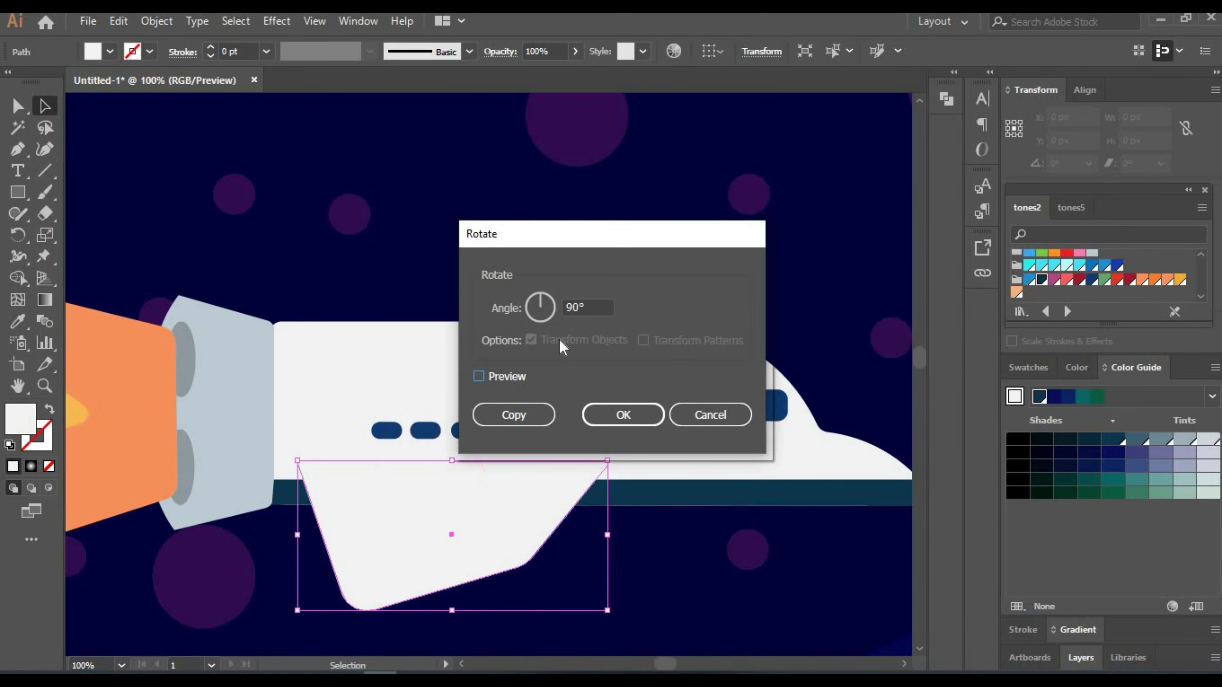
{"action": "type", "text": "80"}
{"action": "left_click", "coordinate": [478, 375]}
{"action": "key", "text": "Escape"}
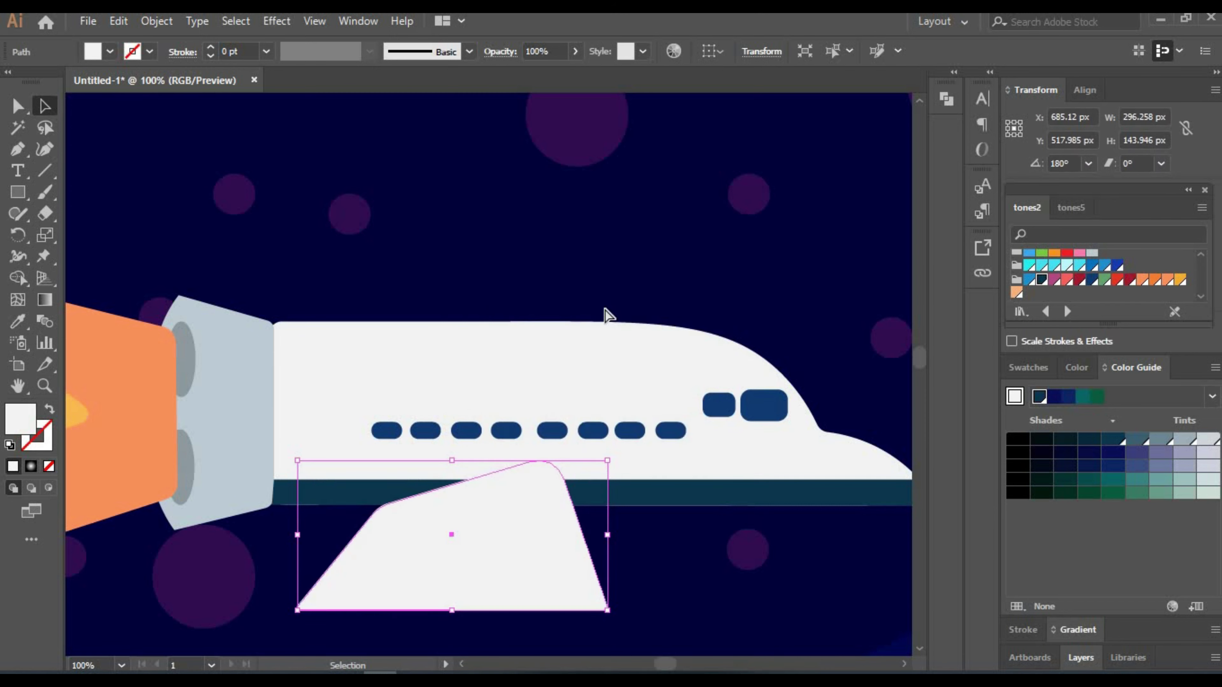
{"action": "right_click", "coordinate": [430, 525]}
{"action": "key", "text": "Escape"}
Draw a white upper fin above the fuselage with a slanted edge and rounded corners.
{"action": "key", "text": "m"}
{"action": "mouse_move", "coordinate": [308, 240]}
{"action": "left_mouse_down"}
{"action": "mouse_move", "coordinate": [568, 355]}
{"action": "mouse_move", "coordinate": [308, 196]}
{"action": "left_mouse_up"}
{"action": "key", "text": "shift+grave"}
{"action": "left_click_drag", "start_coordinate": [569, 242], "coordinate": [470, 219]}
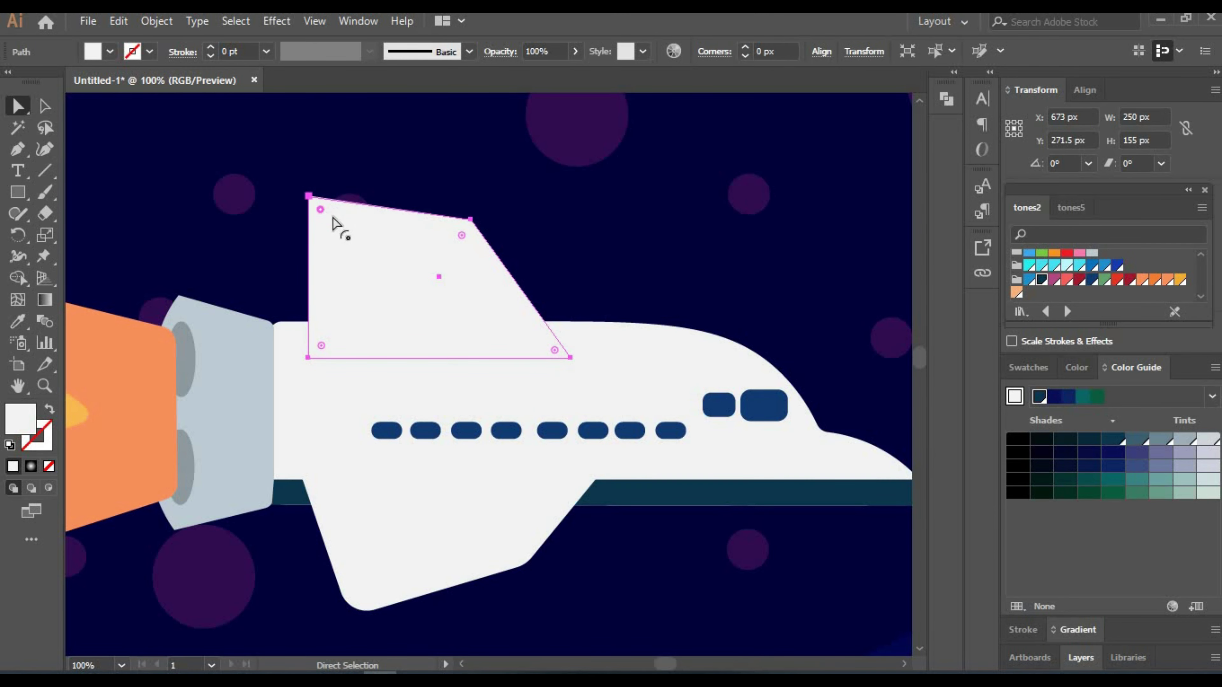
{"action": "left_click_drag", "start_coordinate": [450, 272], "coordinate": [237, 169]}
Add a smaller light grey panel copy inside the lower wing.
{"action": "left_click_drag", "start_coordinate": [401, 289], "coordinate": [400, 507]}
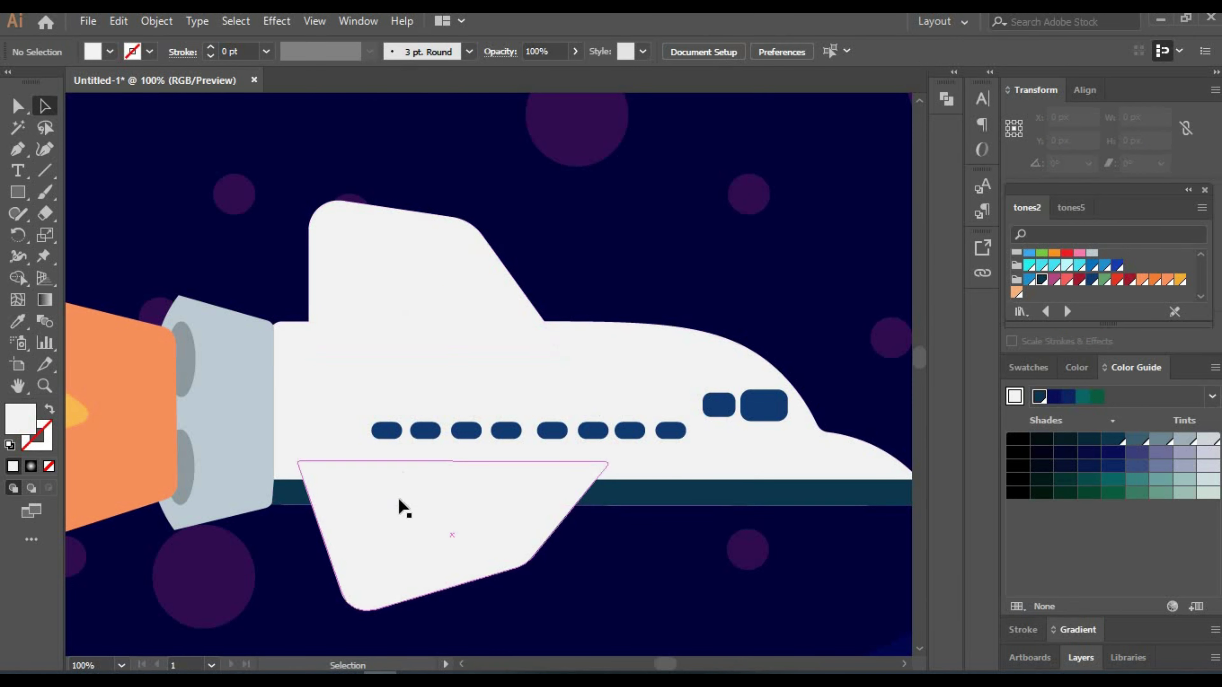
{"action": "left_click_drag", "start_coordinate": [362, 581], "coordinate": [553, 339]}
{"action": "left_click_drag", "start_coordinate": [451, 389], "coordinate": [437, 546]}
{"action": "left_click_drag", "start_coordinate": [529, 501], "coordinate": [496, 507]}
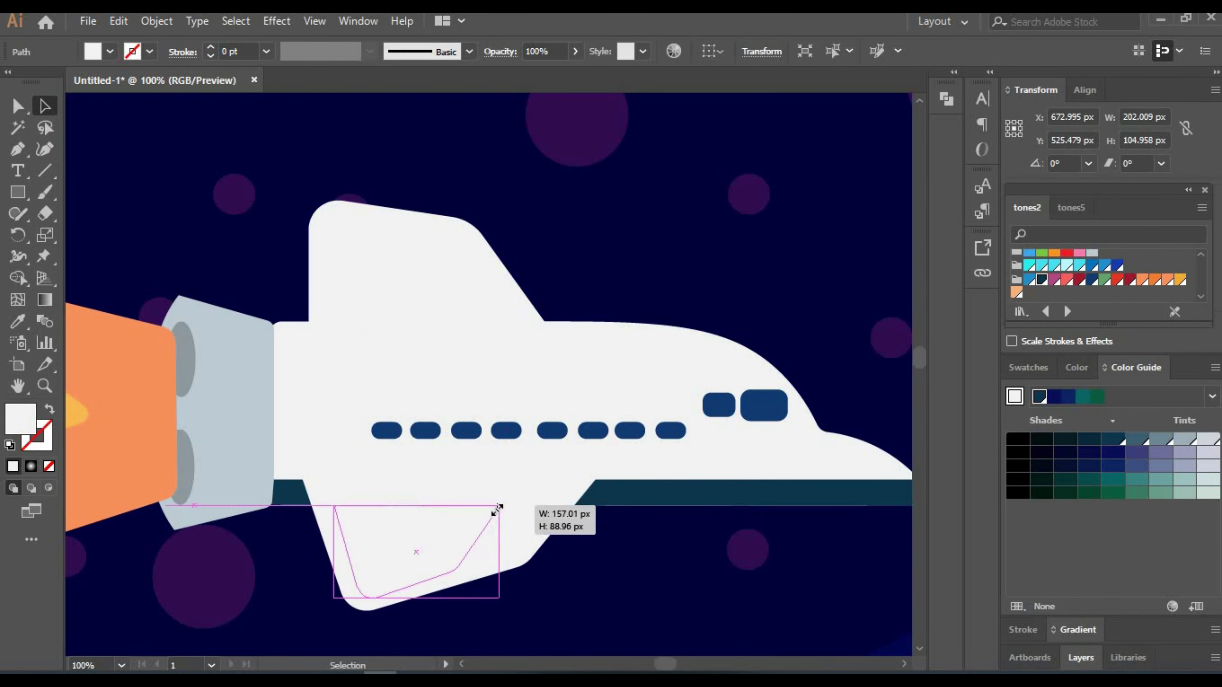
{"action": "left_click", "coordinate": [575, 351]}
Paste a shrunken copy of the upper fin inside it with a light grey fill.
{"action": "left_click", "coordinate": [400, 272]}
{"action": "key", "text": "ctrl+c"}
{"action": "key", "text": "ctrl+f"}
{"action": "mouse_move", "coordinate": [567, 354]}
{"action": "left_mouse_down"}
{"action": "mouse_move", "coordinate": [506, 389]}
{"action": "mouse_move", "coordinate": [481, 262]}
{"action": "left_mouse_up"}
{"action": "key", "text": "i"}
{"action": "left_click", "coordinate": [413, 539]}
Add a light grey rounded panel along the upper fuselage.
{"action": "key", "text": "m"}
{"action": "mouse_move", "coordinate": [316, 343]}
{"action": "left_mouse_down"}
{"action": "mouse_move", "coordinate": [645, 389]}
{"action": "mouse_move", "coordinate": [333, 363]}
{"action": "left_mouse_up"}
{"action": "key", "text": "a"}
{"action": "left_click", "coordinate": [115, 135]}
Round the engine nozzle's corners and bring the whole shuttle into view.
{"action": "left_click", "coordinate": [212, 313]}
{"action": "left_click_drag", "start_coordinate": [185, 317], "coordinate": [217, 270]}
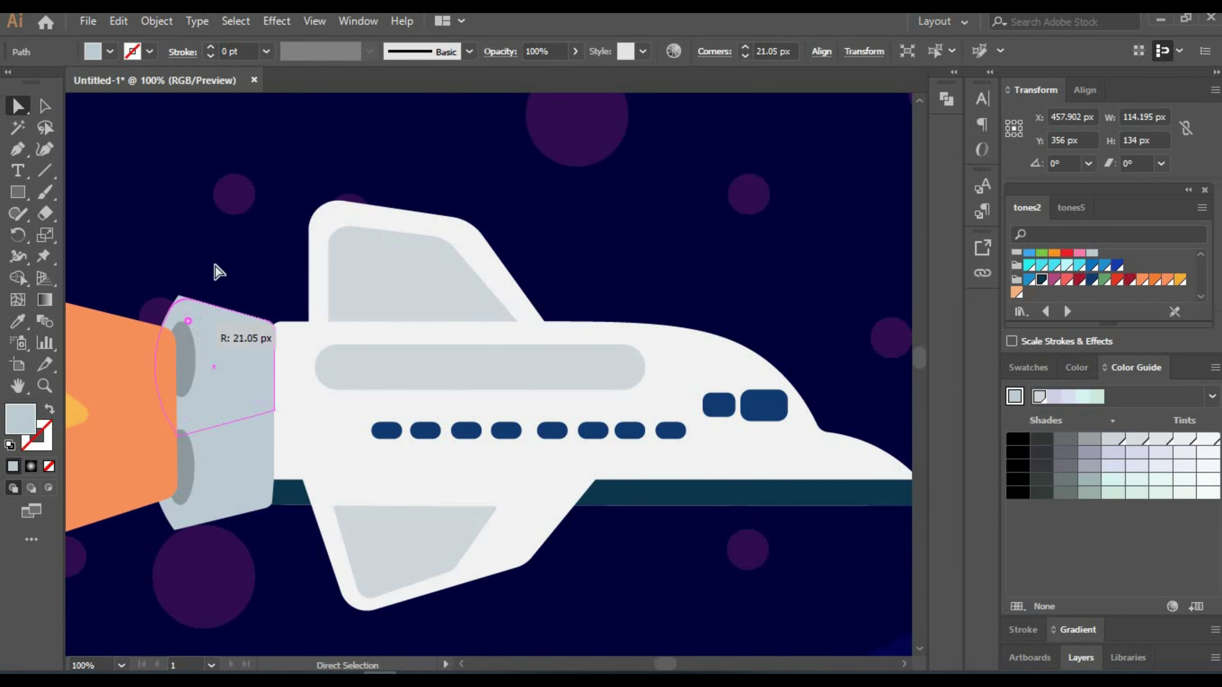
{"action": "key", "text": "ctrl+shift+a"}
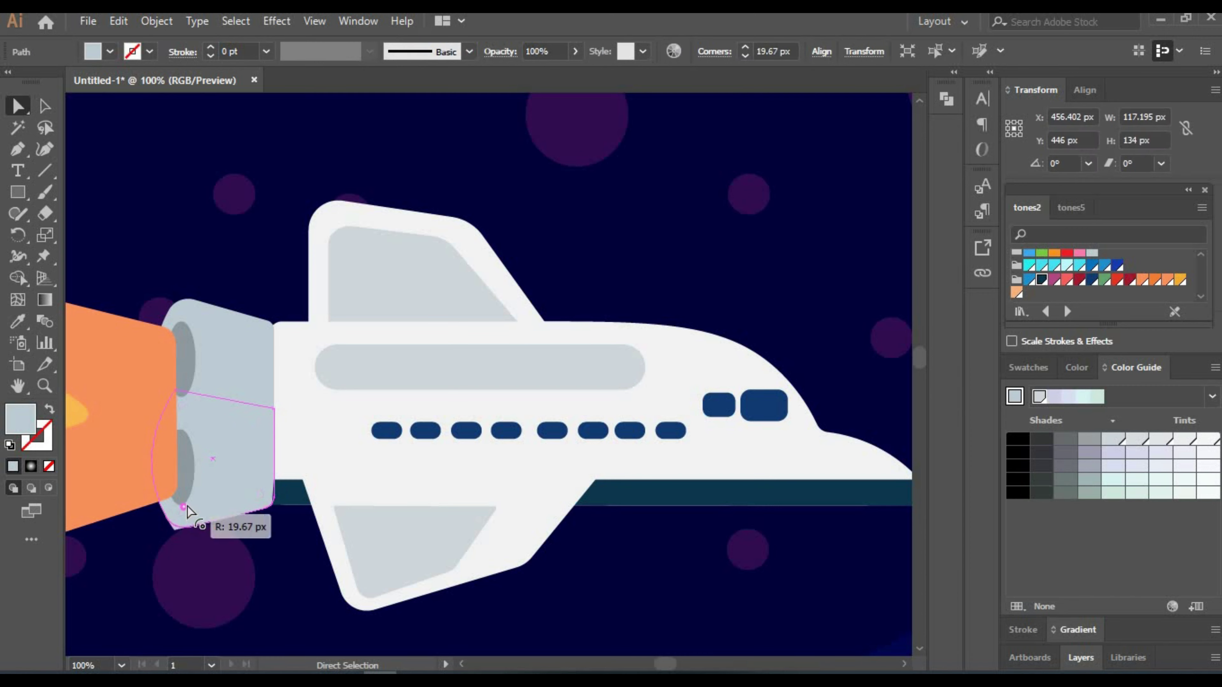
{"action": "left_click_drag", "start_coordinate": [409, 314], "coordinate": [572, 273]}
Zoom to 300% to check the fuselage's dark bottom strip, then zoom out to 25%.
{"action": "key", "text": "Return"}
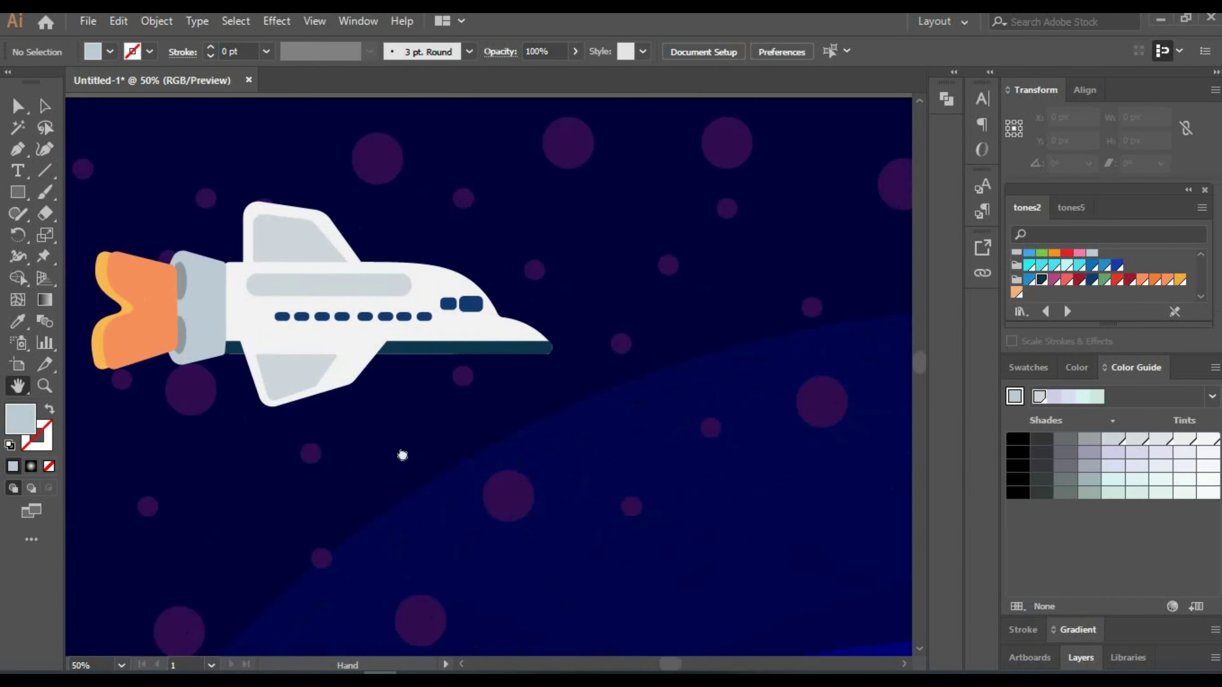
{"action": "type", "text": "300"}
{"action": "key", "text": "Return"}
{"action": "key", "text": "a"}
{"action": "left_click", "coordinate": [302, 331]}
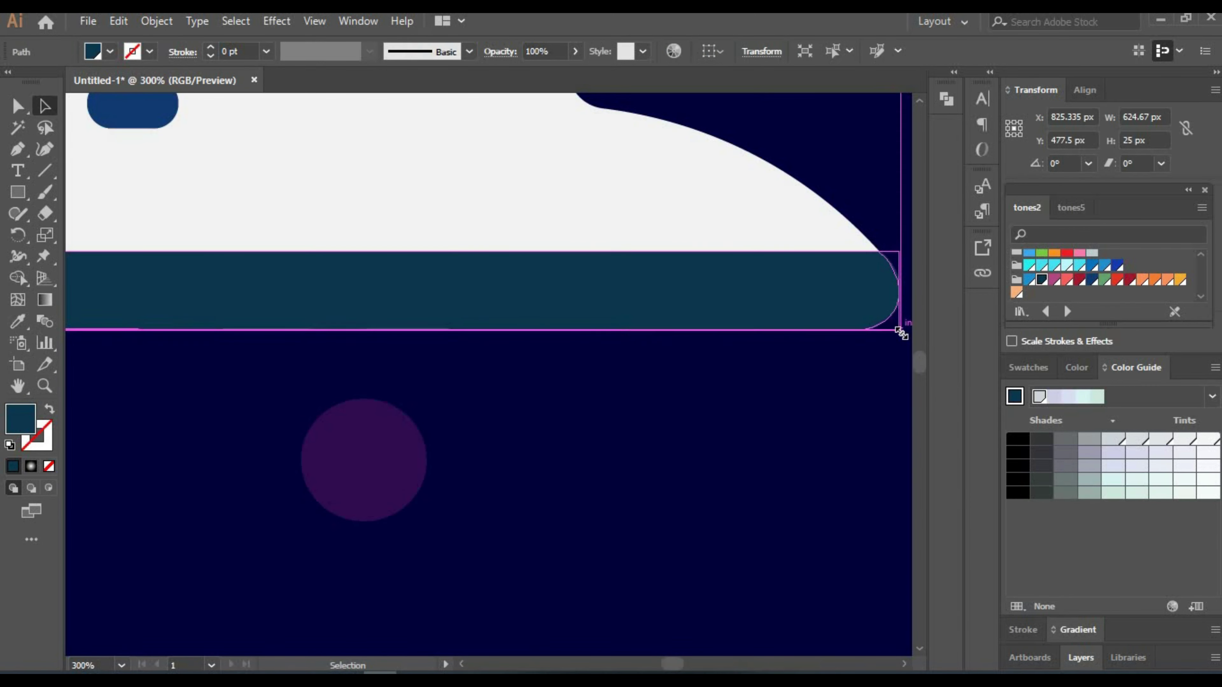
{"action": "key", "text": "ctrl+shift+a"}
{"action": "type", "text": "50"}
{"action": "key", "text": "Return"}
{"action": "type", "text": "h"}
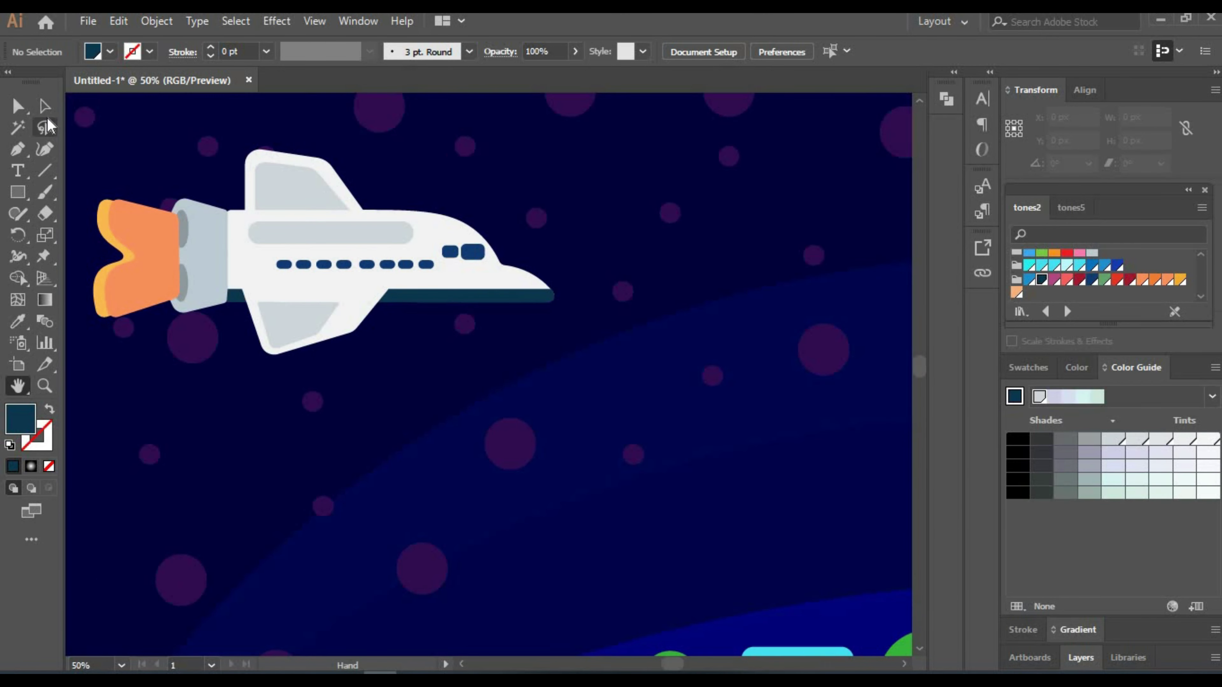
{"action": "type", "text": "25"}
{"action": "key", "text": "Return"}
Tilt the whole shuttle about 11° nose-up, then view empty sky at 100%.
{"action": "key", "text": "ctrl+z"}
{"action": "key", "text": "ctrl+z"}
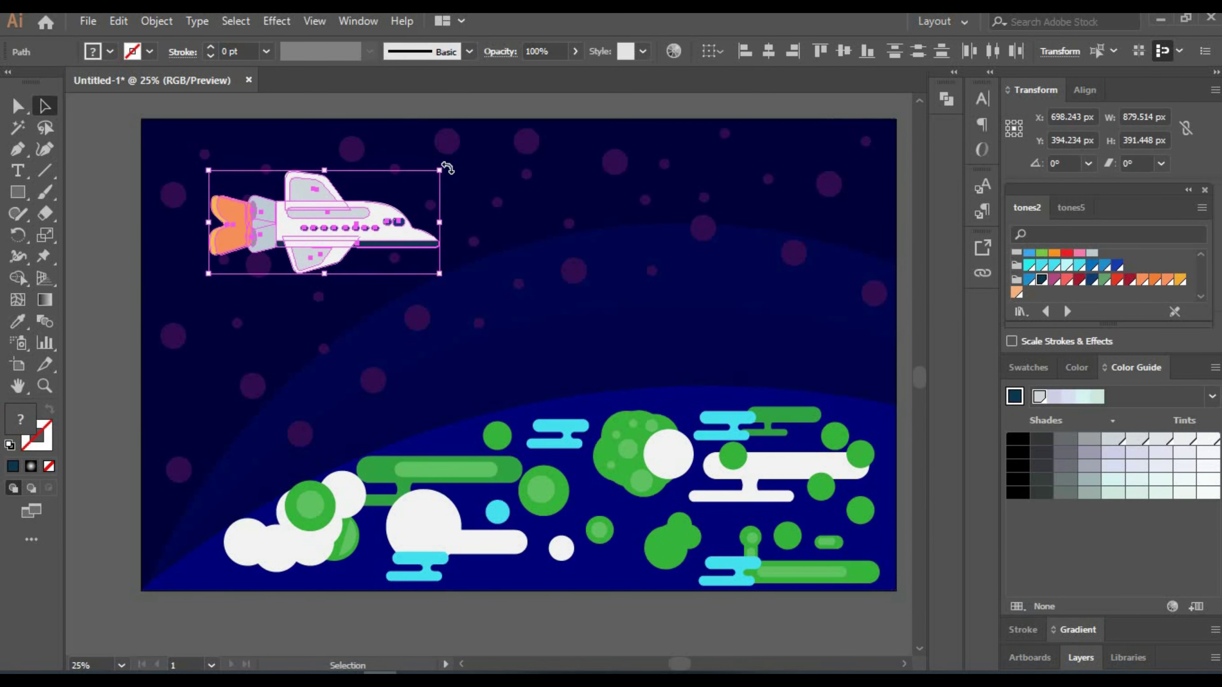
{"action": "key", "text": "ctrl+shift+a"}
{"action": "key", "text": "h"}
{"action": "left_click_drag", "start_coordinate": [521, 260], "coordinate": [497, 278]}
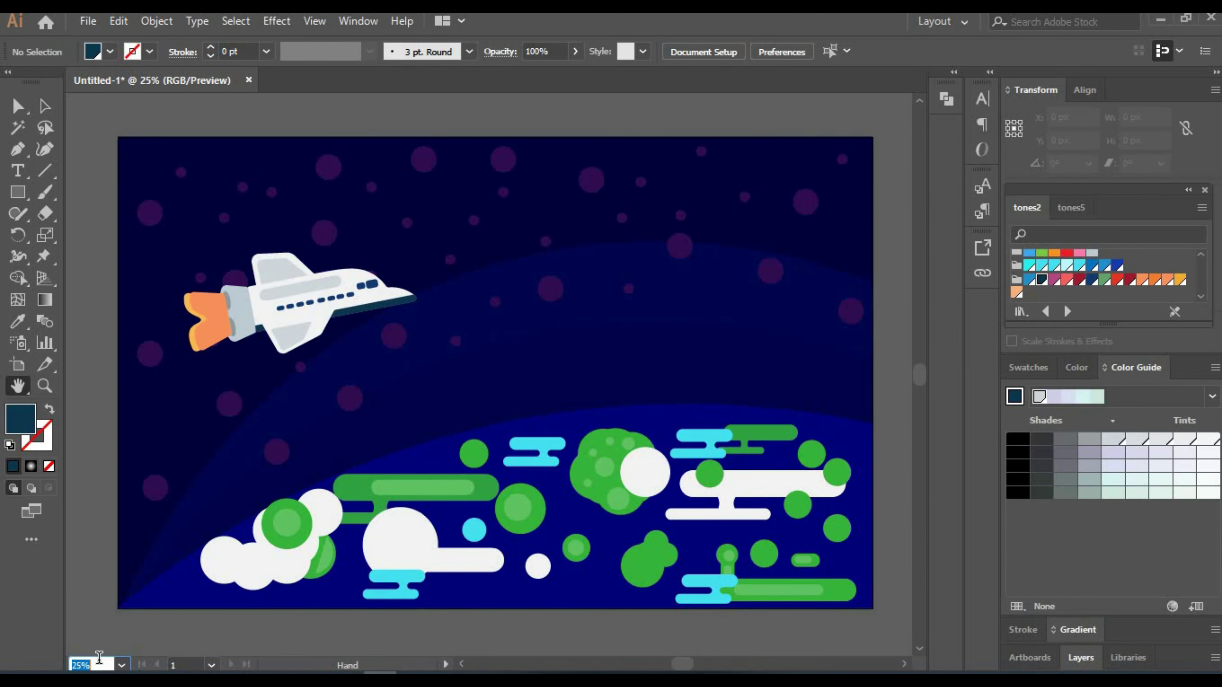
{"action": "type", "text": "100"}
{"action": "key", "text": "Return"}
{"action": "mouse_move", "coordinate": [417, 352]}
{"action": "left_mouse_down"}
{"action": "mouse_move", "coordinate": [510, 331]}
{"action": "mouse_move", "coordinate": [491, 361]}
{"action": "left_mouse_up"}
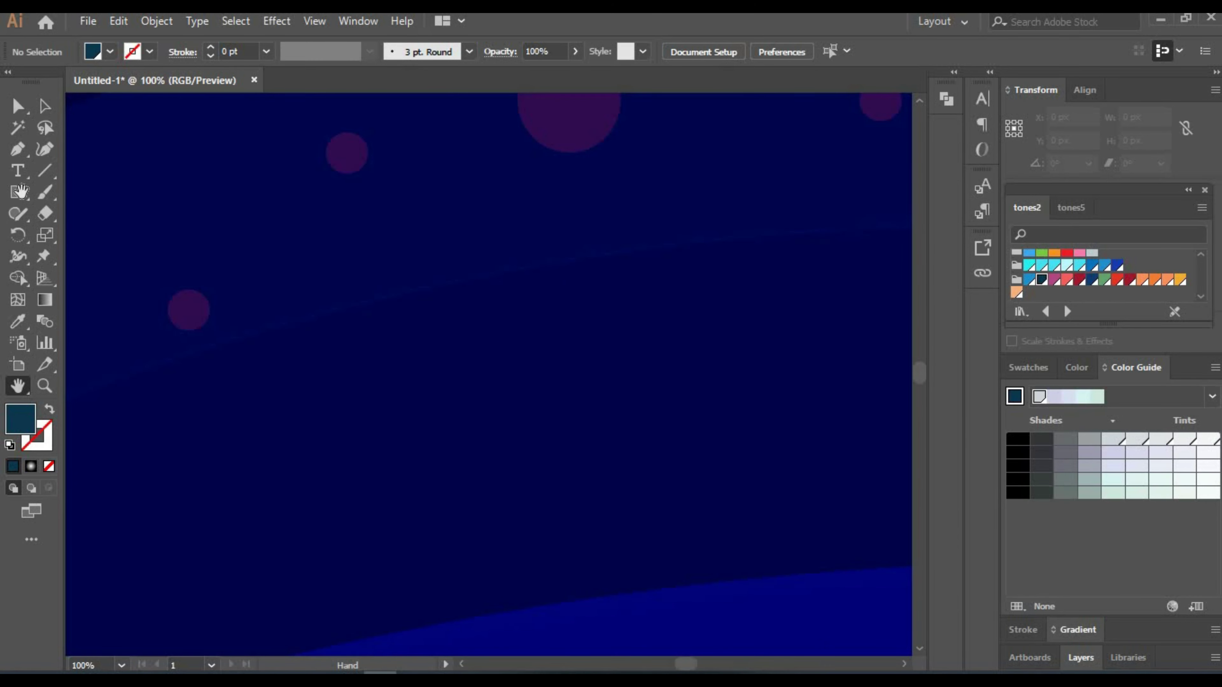
Make a white rounded helmet with a dark blue visor inside it.
{"action": "left_click", "coordinate": [1028, 367]}
{"action": "left_click", "coordinate": [1150, 475]}
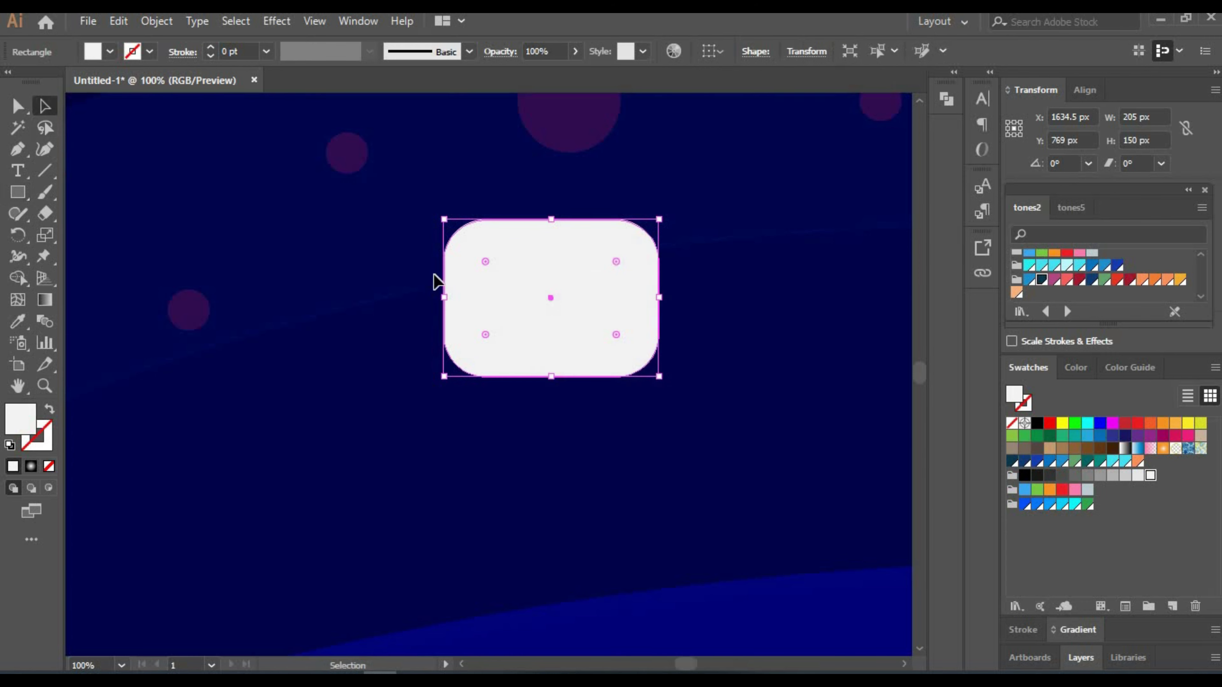
{"action": "mouse_move", "coordinate": [366, 440]}
{"action": "left_mouse_down"}
{"action": "mouse_move", "coordinate": [565, 286]}
{"action": "mouse_move", "coordinate": [545, 319]}
{"action": "mouse_move", "coordinate": [560, 279]}
{"action": "left_mouse_up"}
{"action": "key", "text": "a"}
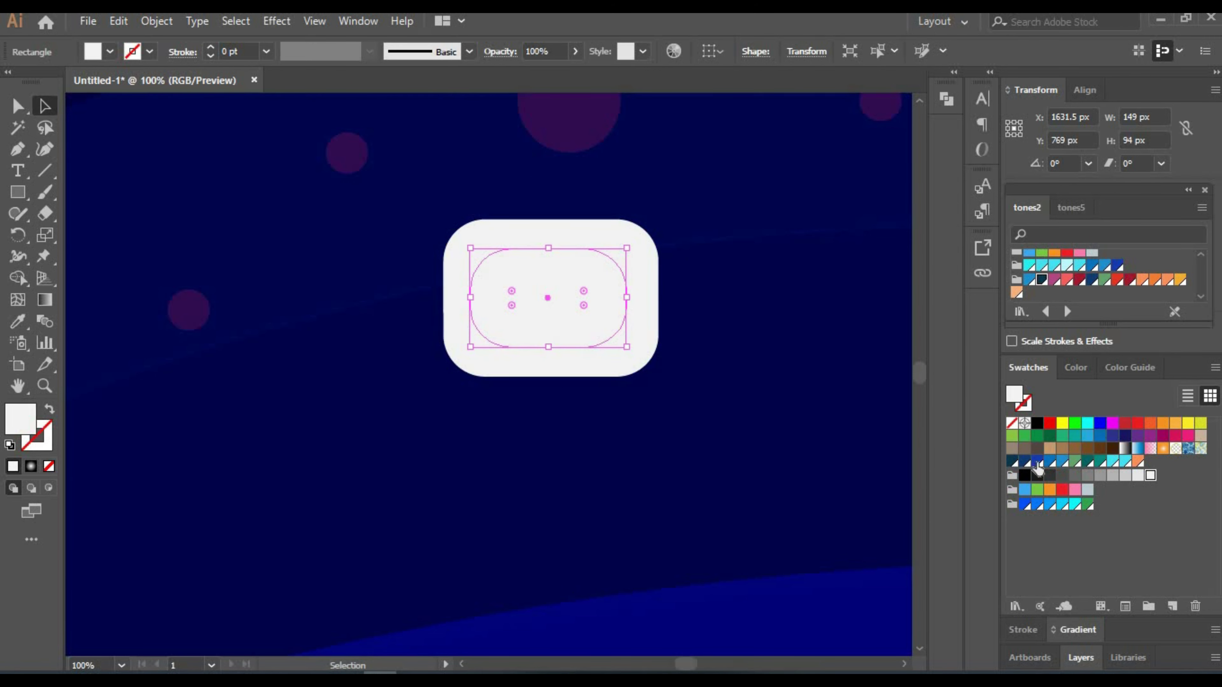
{"action": "left_click", "coordinate": [1025, 461]}
{"action": "key", "text": "v"}
{"action": "left_click", "coordinate": [645, 336]}
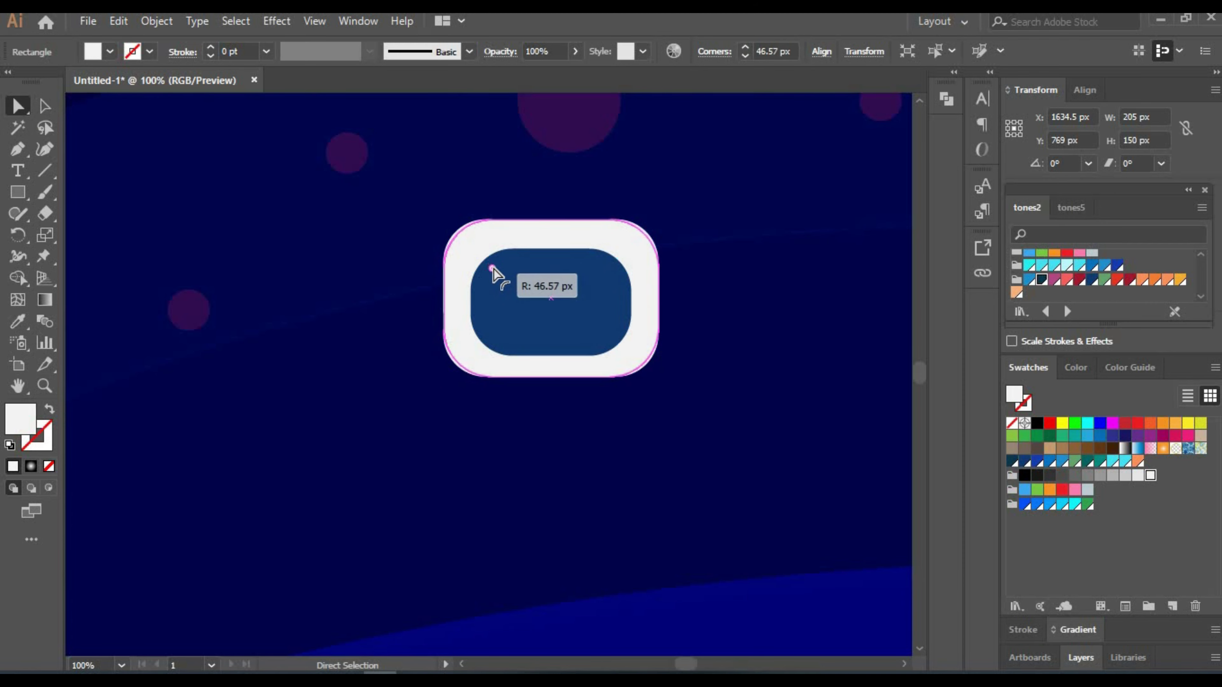
{"action": "left_click_drag", "start_coordinate": [492, 268], "coordinate": [492, 265]}
{"action": "left_click", "coordinate": [90, 131]}
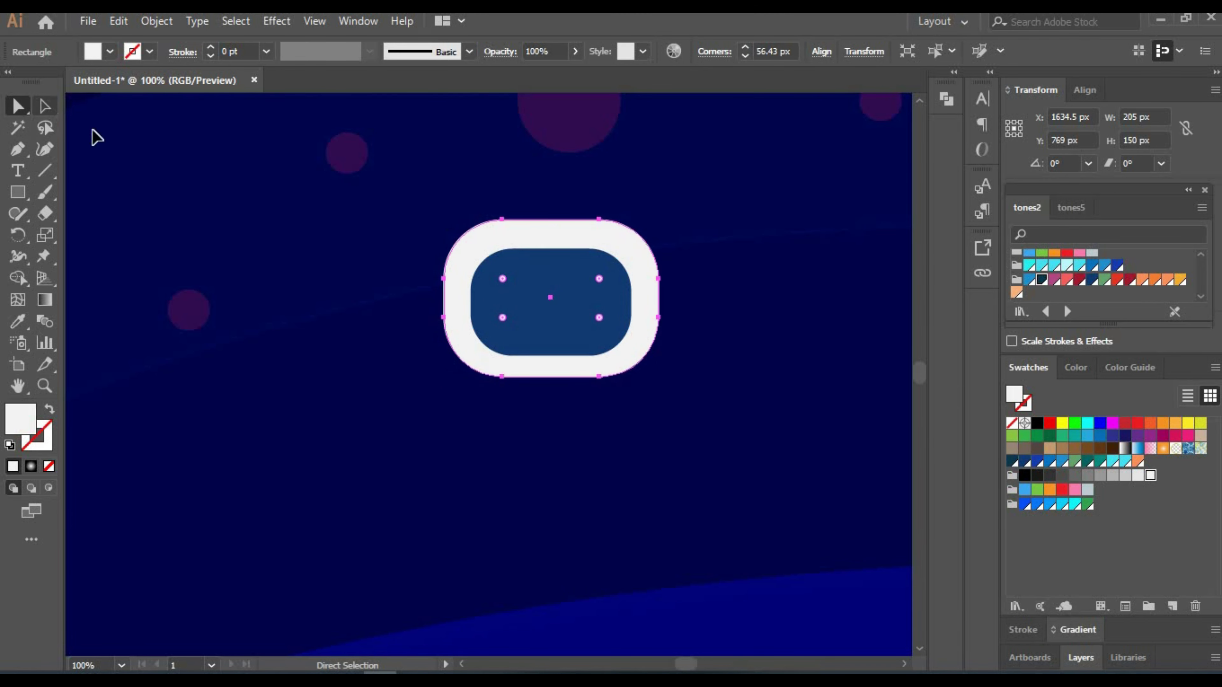
Draw a white round-cornered body below the helmet.
{"action": "key", "text": "h"}
{"action": "left_click_drag", "start_coordinate": [674, 445], "coordinate": [598, 325]}
{"action": "left_click_drag", "start_coordinate": [387, 251], "coordinate": [578, 464]}
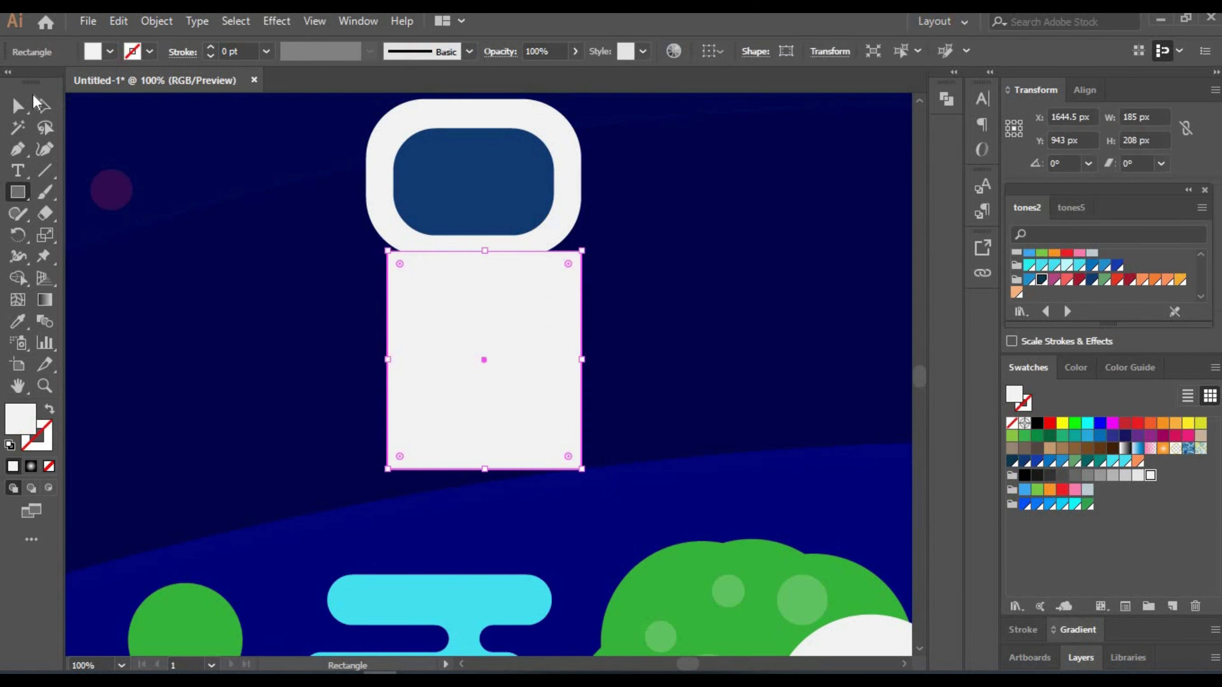
{"action": "key", "text": "a"}
{"action": "left_click_drag", "start_coordinate": [433, 312], "coordinate": [435, 309]}
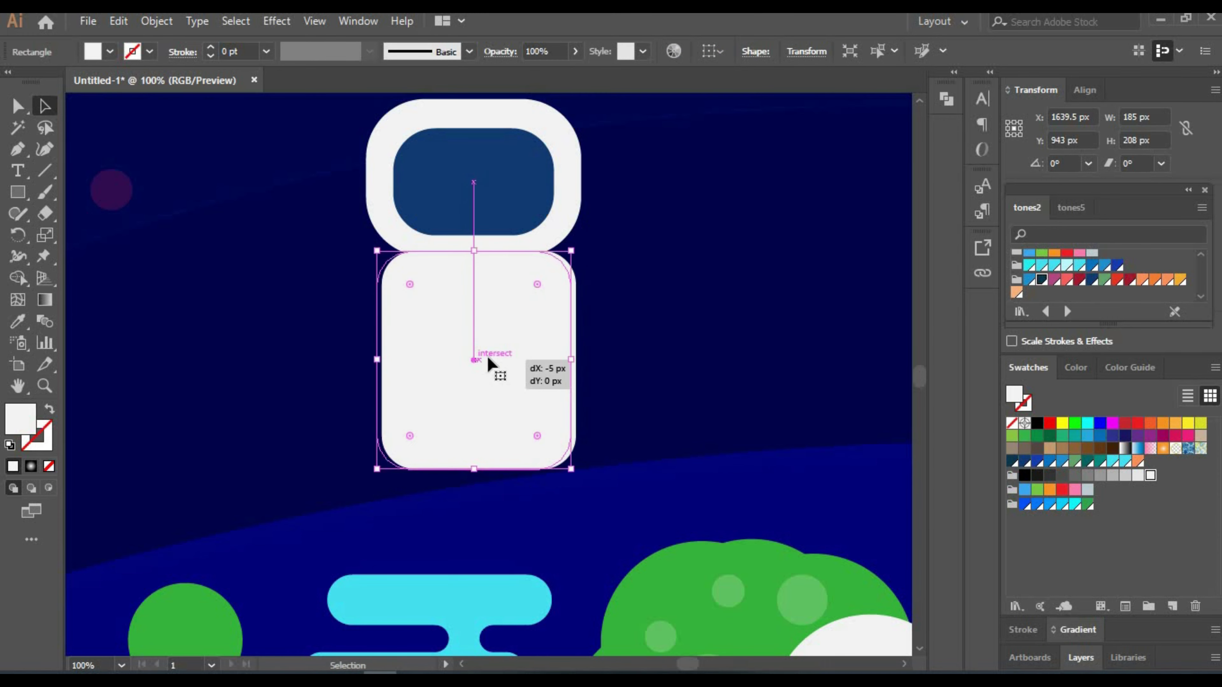
{"action": "left_click_drag", "start_coordinate": [499, 363], "coordinate": [494, 363]}
{"action": "left_click", "coordinate": [738, 280]}
Shorten the body from the bottom and shrink the helmet slightly.
{"action": "left_click", "coordinate": [560, 448]}
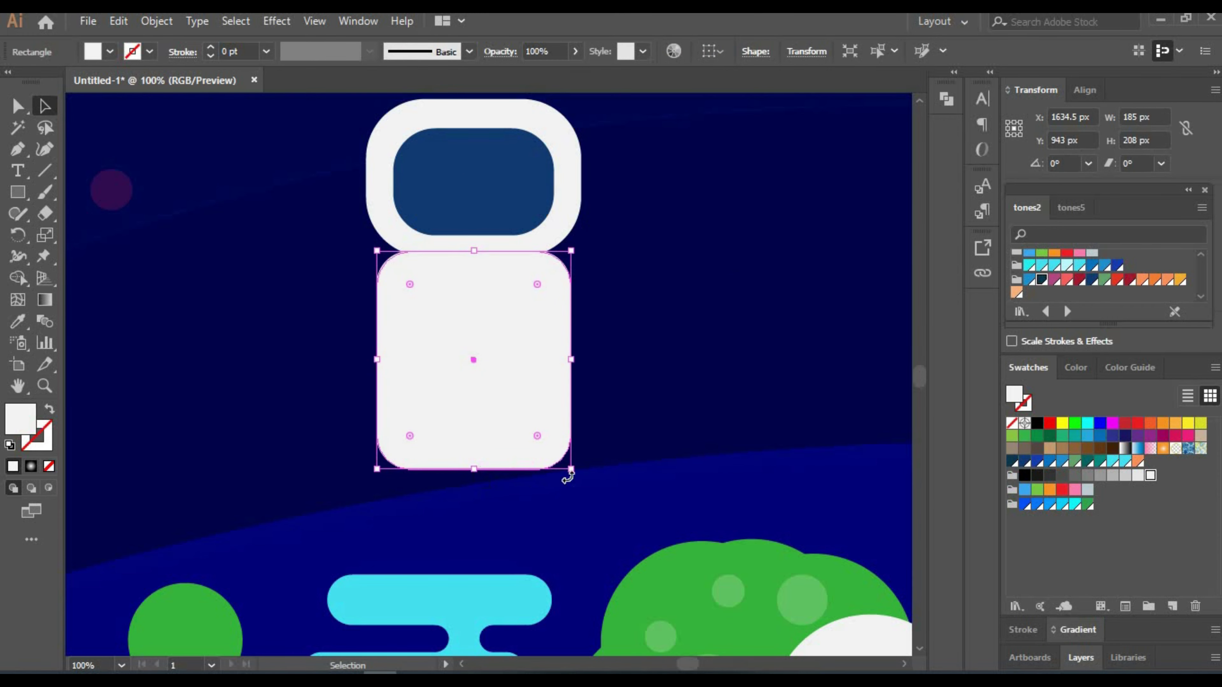
{"action": "mouse_move", "coordinate": [568, 468]}
{"action": "left_mouse_down"}
{"action": "mouse_move", "coordinate": [578, 423]}
{"action": "mouse_move", "coordinate": [570, 428]}
{"action": "left_mouse_up"}
{"action": "left_click", "coordinate": [575, 188]}
{"action": "left_click_drag", "start_coordinate": [579, 101], "coordinate": [552, 131]}
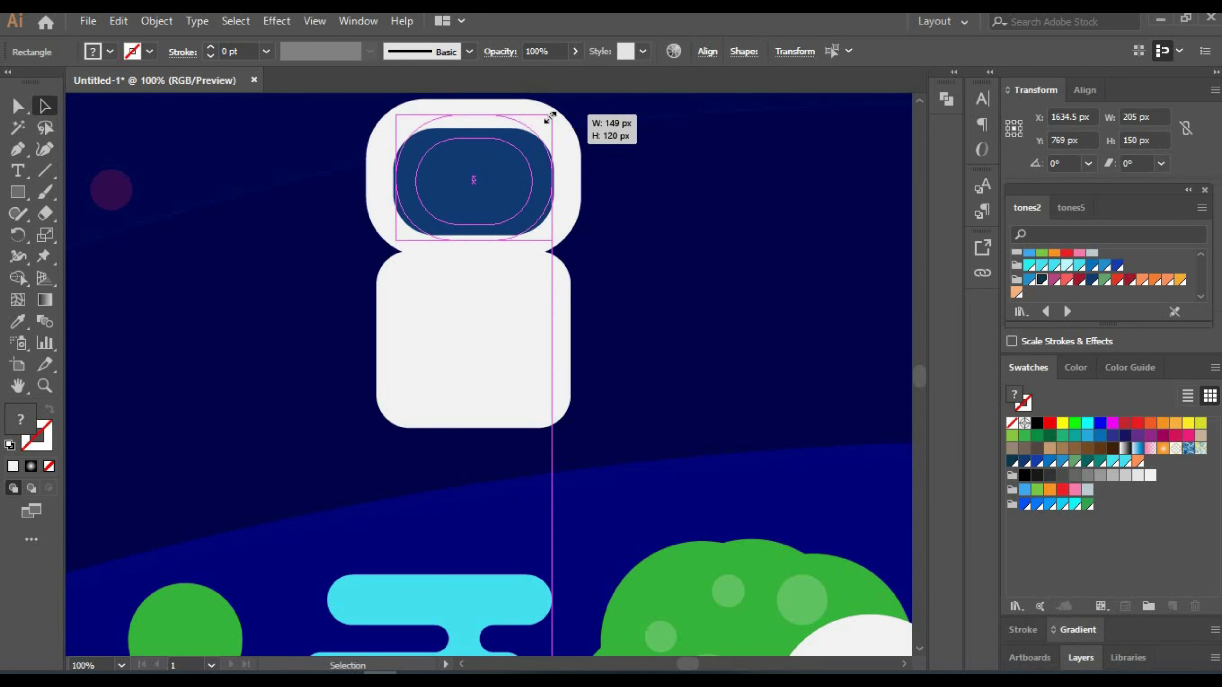
{"action": "left_click", "coordinate": [649, 247]}
Draw an angled left arm and place a mirrored copy at the right shoulder.
{"action": "left_click_drag", "start_coordinate": [245, 294], "coordinate": [244, 327]}
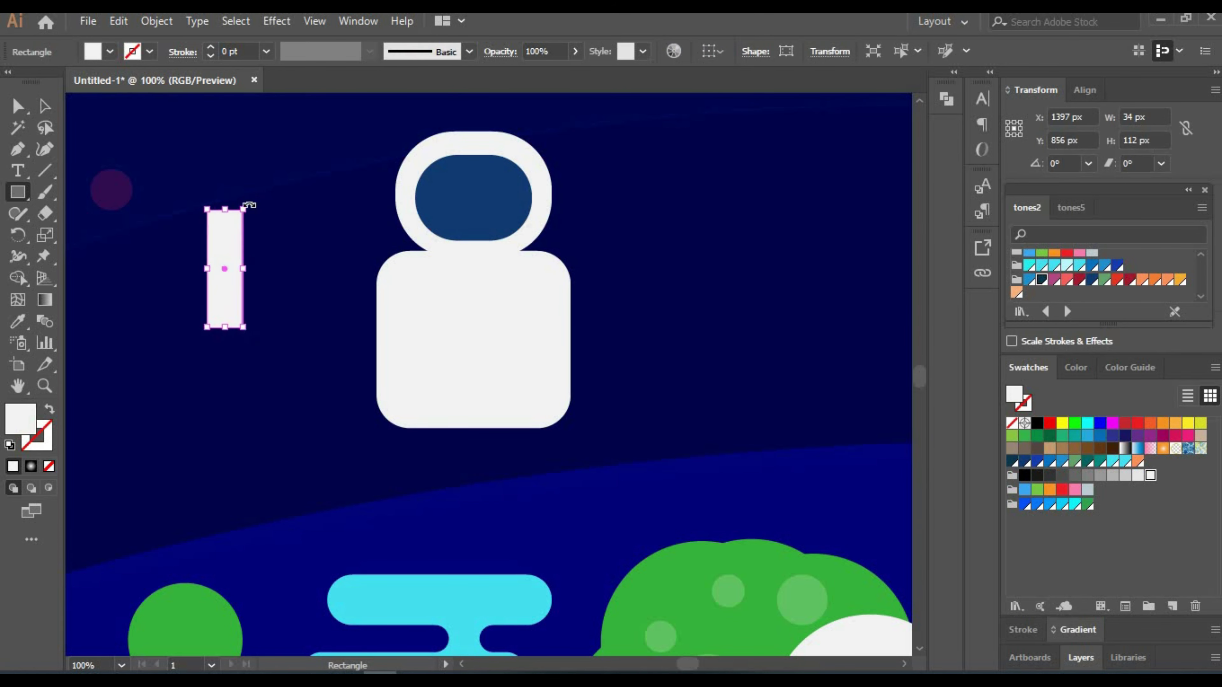
{"action": "left_click_drag", "start_coordinate": [174, 283], "coordinate": [353, 289]}
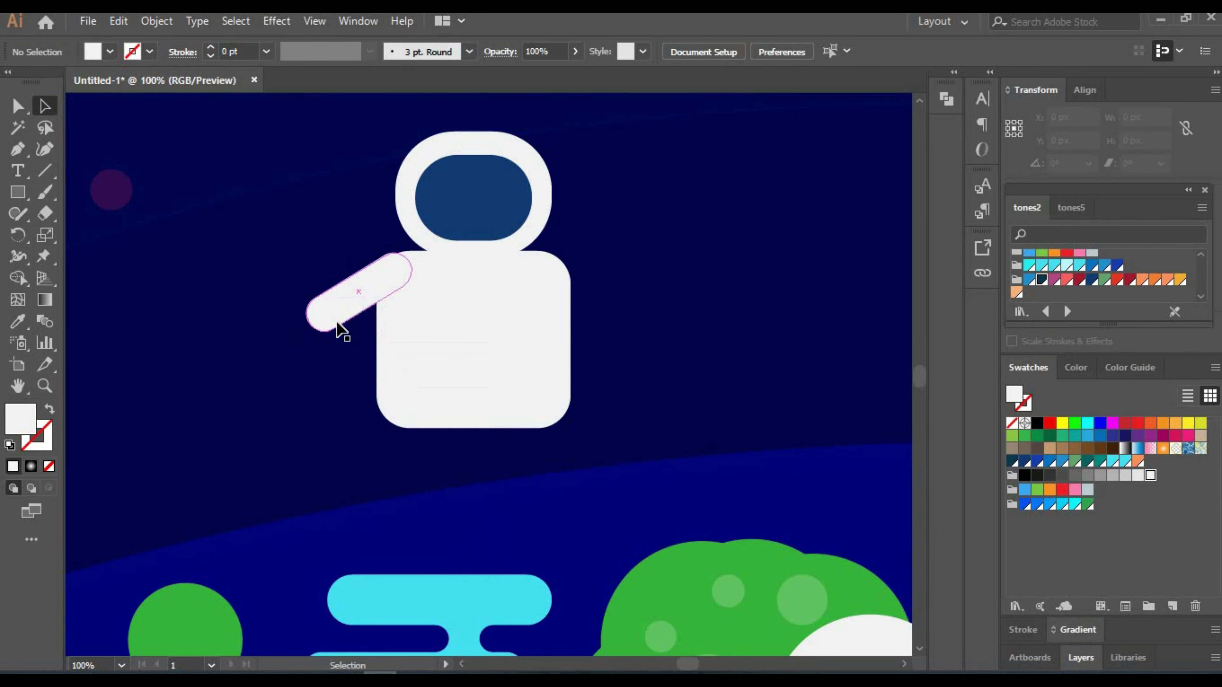
{"action": "right_click", "coordinate": [339, 308]}
{"action": "left_click", "coordinate": [613, 466]}
{"action": "left_click", "coordinate": [517, 464]}
{"action": "left_click_drag", "start_coordinate": [373, 290], "coordinate": [618, 303]}
{"action": "left_click", "coordinate": [689, 202]}
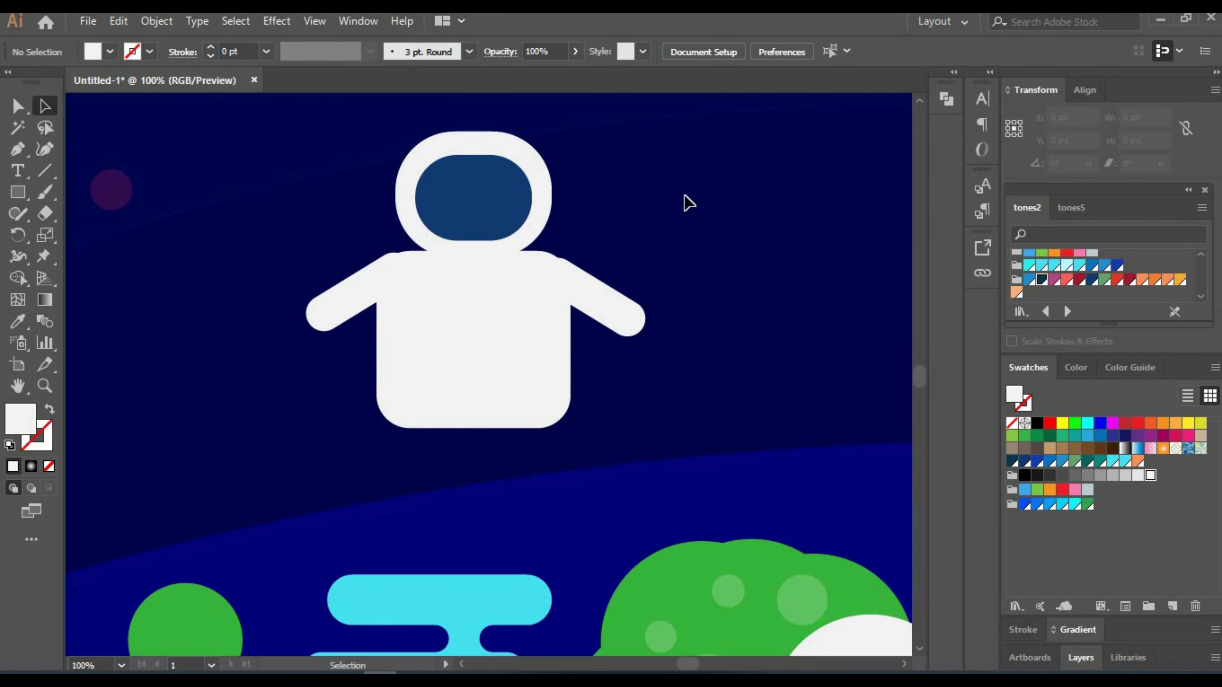
Add two round-cornered legs below the body.
{"action": "left_click_drag", "start_coordinate": [436, 497], "coordinate": [436, 502]}
{"action": "mouse_move", "coordinate": [397, 406]}
{"action": "left_mouse_down"}
{"action": "mouse_move", "coordinate": [412, 428]}
{"action": "mouse_move", "coordinate": [497, 450]}
{"action": "left_mouse_up"}
{"action": "left_click_drag", "start_coordinate": [412, 450], "coordinate": [438, 450]}
{"action": "left_click", "coordinate": [627, 445]}
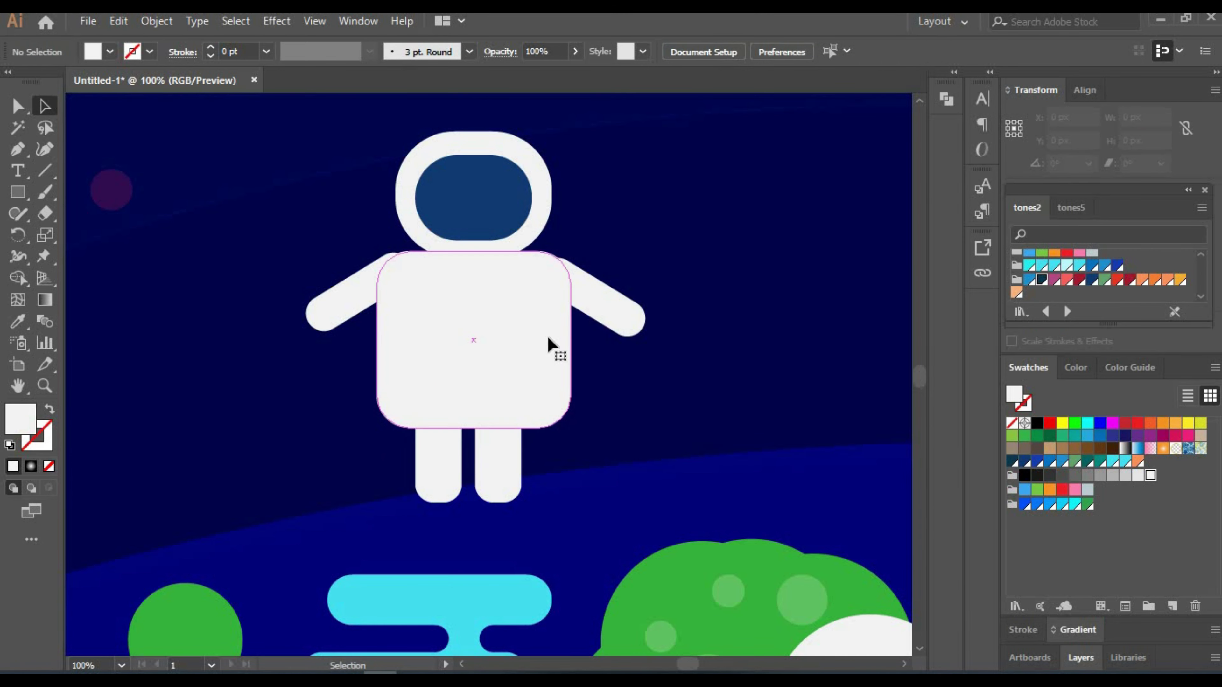
Narrow the torso's right side and bulge it into a rounded belly.
{"action": "left_click", "coordinate": [548, 341]}
{"action": "mouse_move", "coordinate": [570, 337]}
{"action": "left_mouse_down"}
{"action": "mouse_move", "coordinate": [473, 337]}
{"action": "mouse_move", "coordinate": [544, 423]}
{"action": "left_mouse_up"}
{"action": "left_click", "coordinate": [638, 211]}
{"action": "key", "text": "m"}
{"action": "left_click", "coordinate": [45, 149]}
{"action": "left_click_drag", "start_coordinate": [544, 249], "coordinate": [542, 265]}
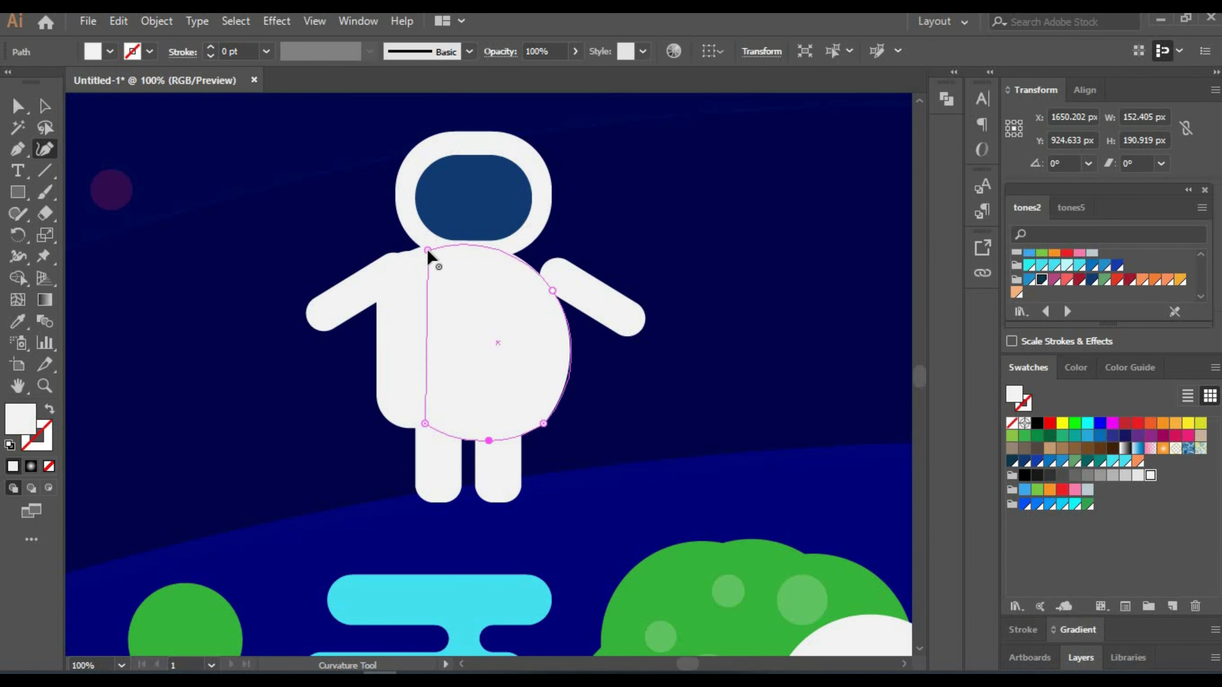
{"action": "key", "text": "a"}
{"action": "left_click", "coordinate": [380, 346]}
Fill the backpack light grey, widen the torso and move both arms closer to it.
{"action": "left_click", "coordinate": [1124, 475]}
{"action": "key", "text": "ctrl+shift+a"}
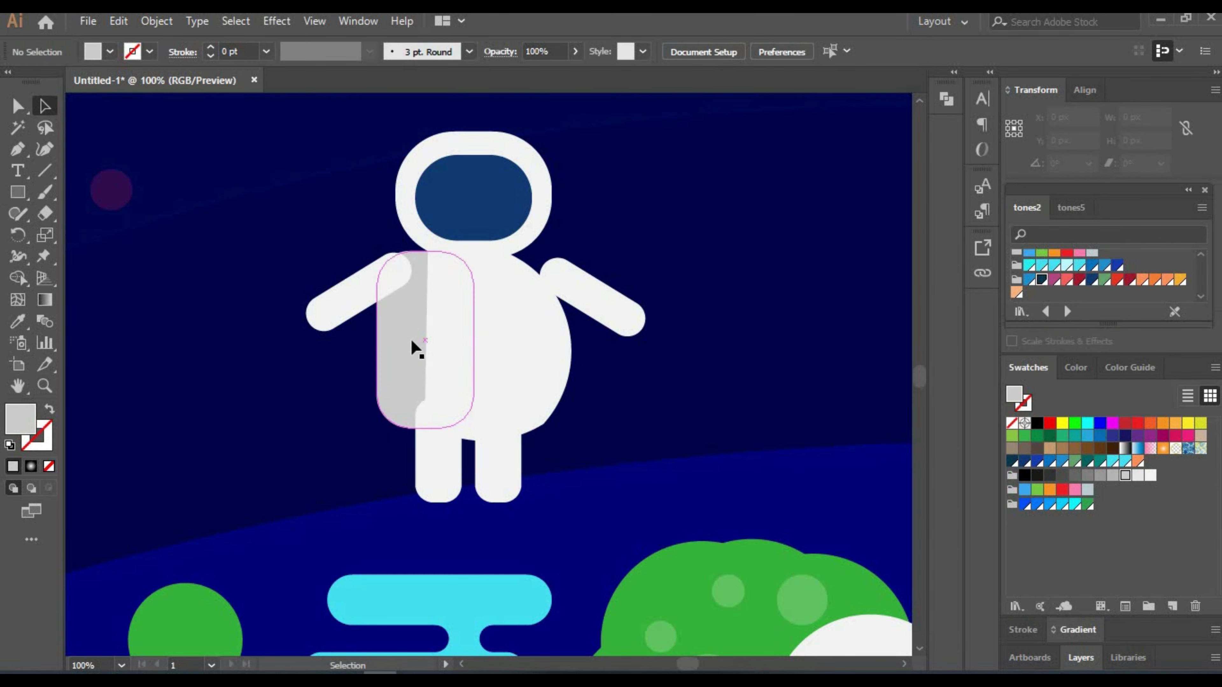
{"action": "left_click", "coordinate": [536, 346]}
{"action": "left_click_drag", "start_coordinate": [582, 340], "coordinate": [602, 340]}
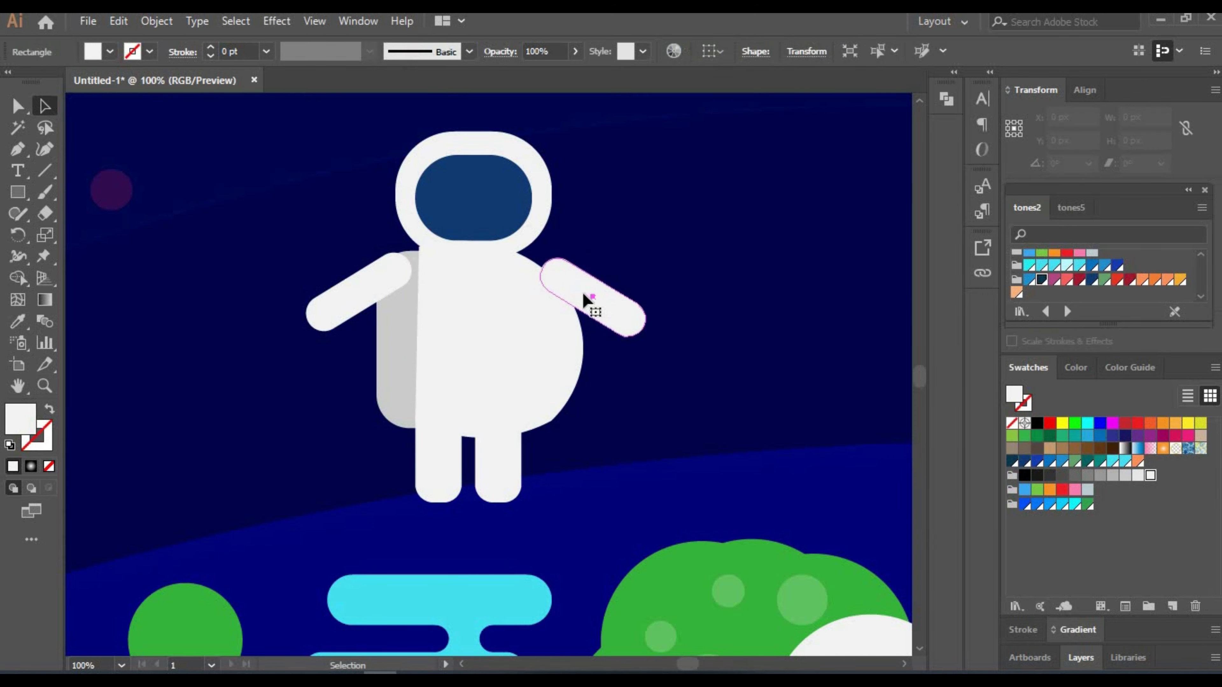
{"action": "left_click_drag", "start_coordinate": [596, 294], "coordinate": [579, 293]}
{"action": "left_click_drag", "start_coordinate": [366, 294], "coordinate": [386, 292]}
{"action": "left_click_drag", "start_coordinate": [596, 296], "coordinate": [591, 296]}
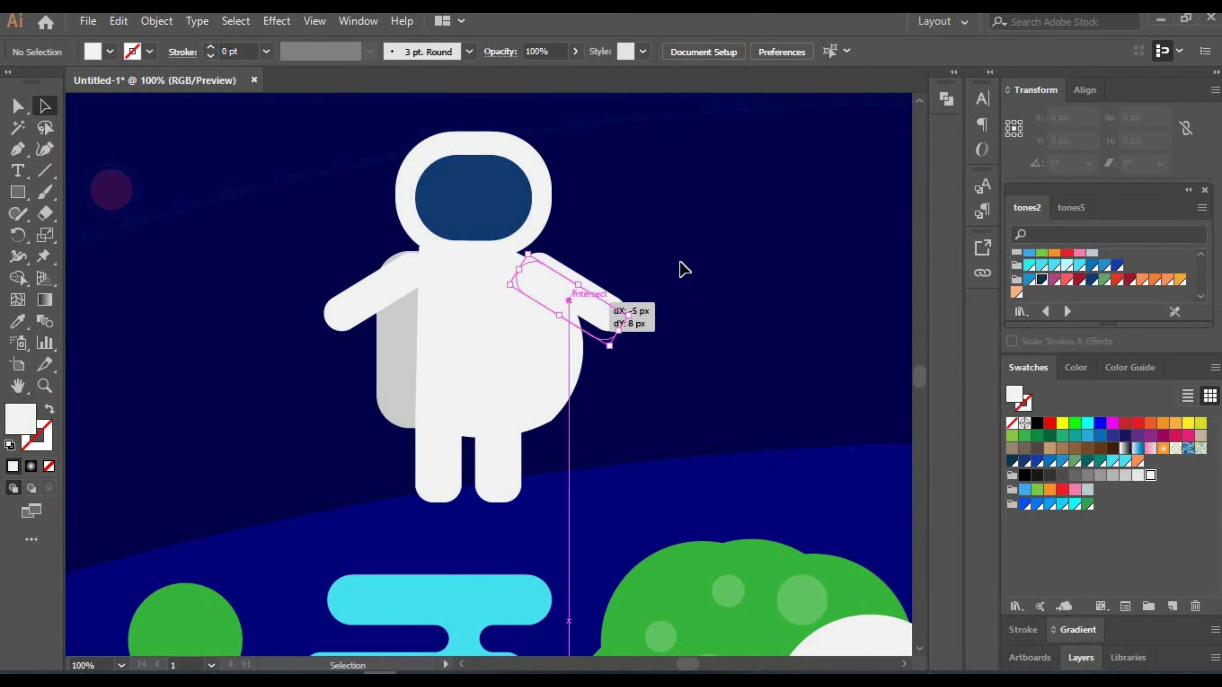
{"action": "left_click", "coordinate": [407, 363]}
{"action": "left_click", "coordinate": [255, 158]}
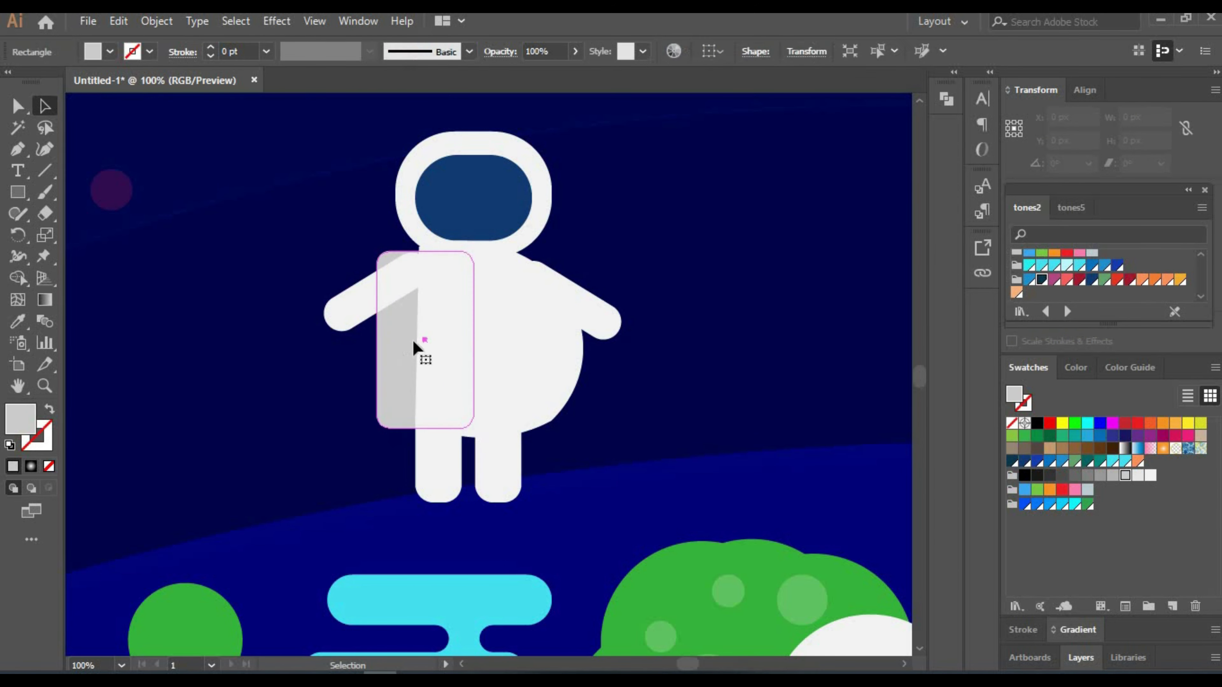
Draw a chest panel on the torso and fill it with the visor's dark blue.
{"action": "left_click_drag", "start_coordinate": [534, 343], "coordinate": [536, 407]}
{"action": "left_click", "coordinate": [25, 319]}
{"action": "left_click", "coordinate": [473, 197]}
{"action": "left_click", "coordinate": [248, 302]}
{"action": "left_click", "coordinate": [526, 346]}
Rotate the right arm further down and hang the left arm beside the body.
{"action": "left_click", "coordinate": [593, 310]}
{"action": "left_click_drag", "start_coordinate": [623, 339], "coordinate": [641, 355]}
{"action": "left_click", "coordinate": [370, 294]}
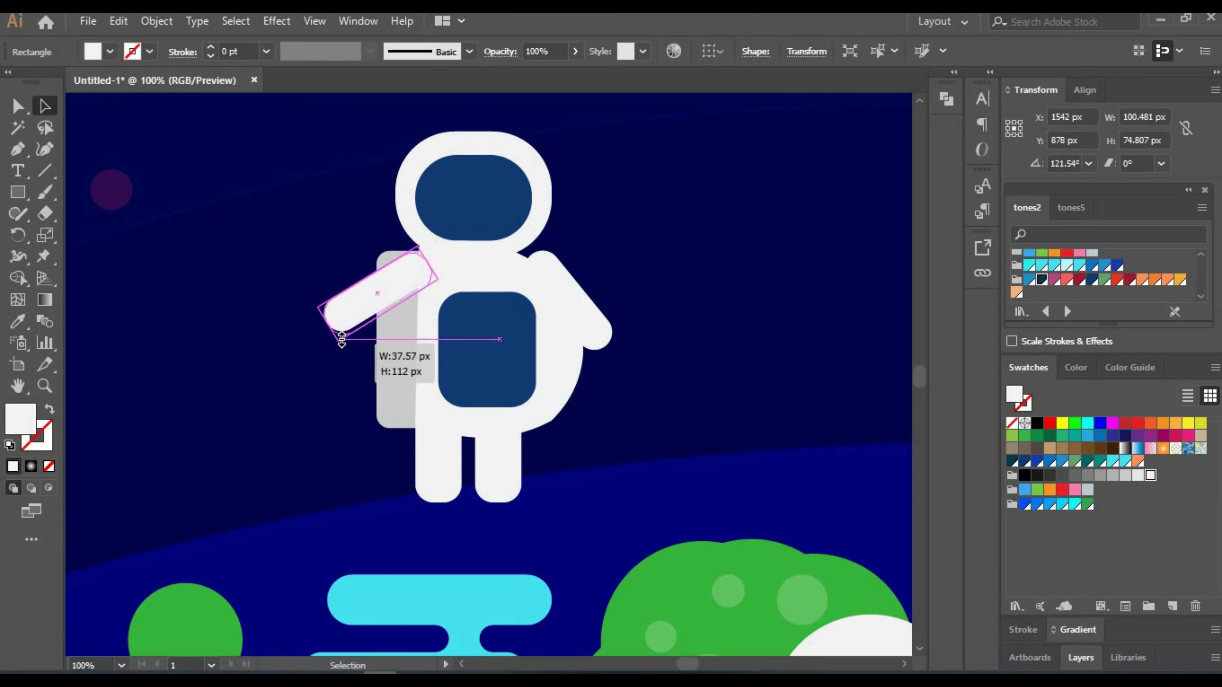
{"action": "left_click_drag", "start_coordinate": [335, 344], "coordinate": [402, 310]}
{"action": "left_click", "coordinate": [684, 281]}
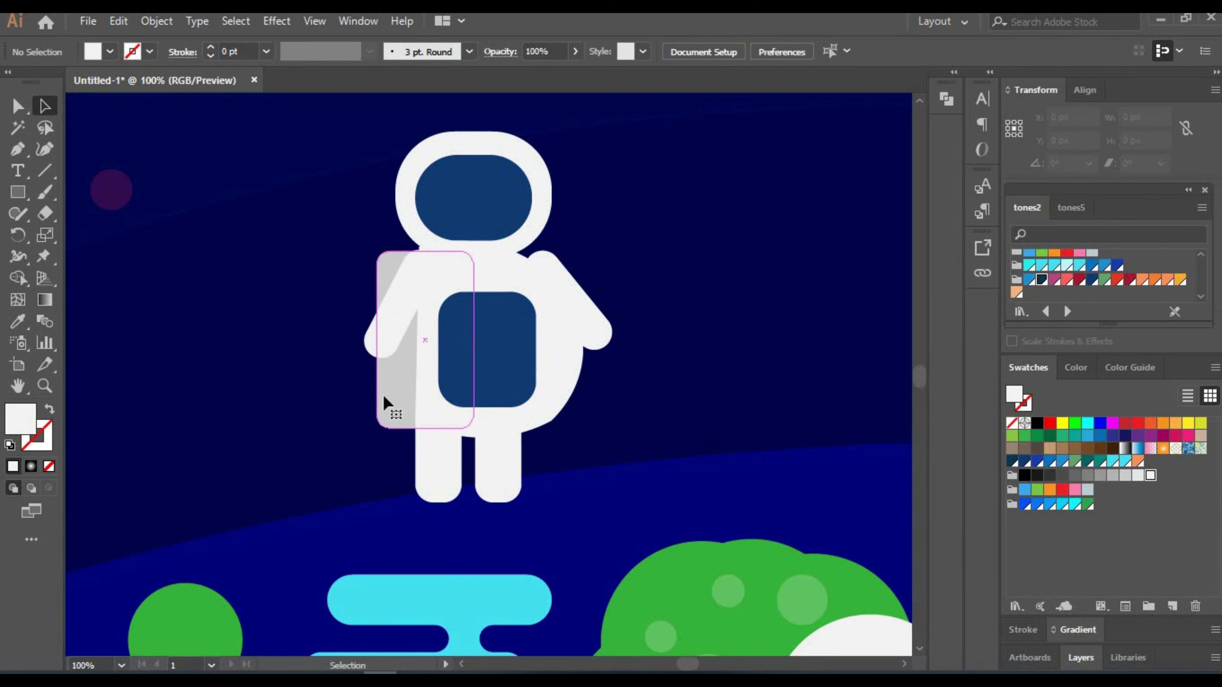
Draw a 20x50 px bar under the backpack, fill it grey from Color Guide, and zoom to 250%.
{"action": "left_click", "coordinate": [383, 393]}
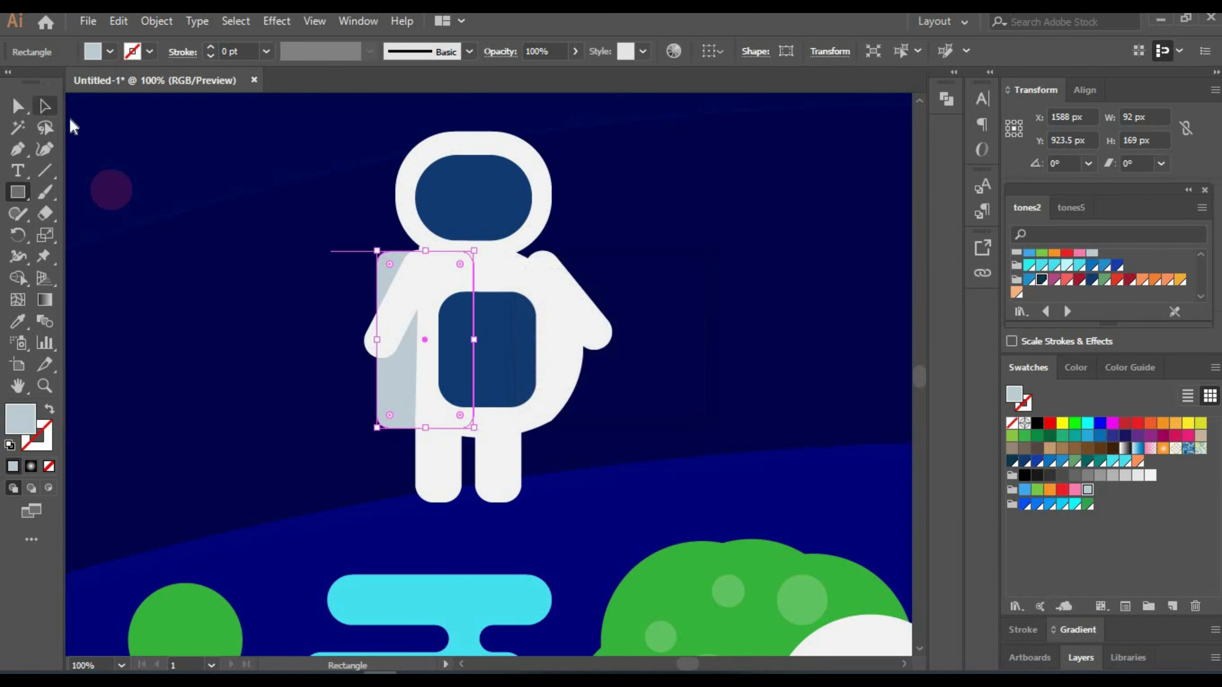
{"action": "key", "text": "ctrl+shift+a"}
{"action": "left_click_drag", "start_coordinate": [383, 416], "coordinate": [405, 469]}
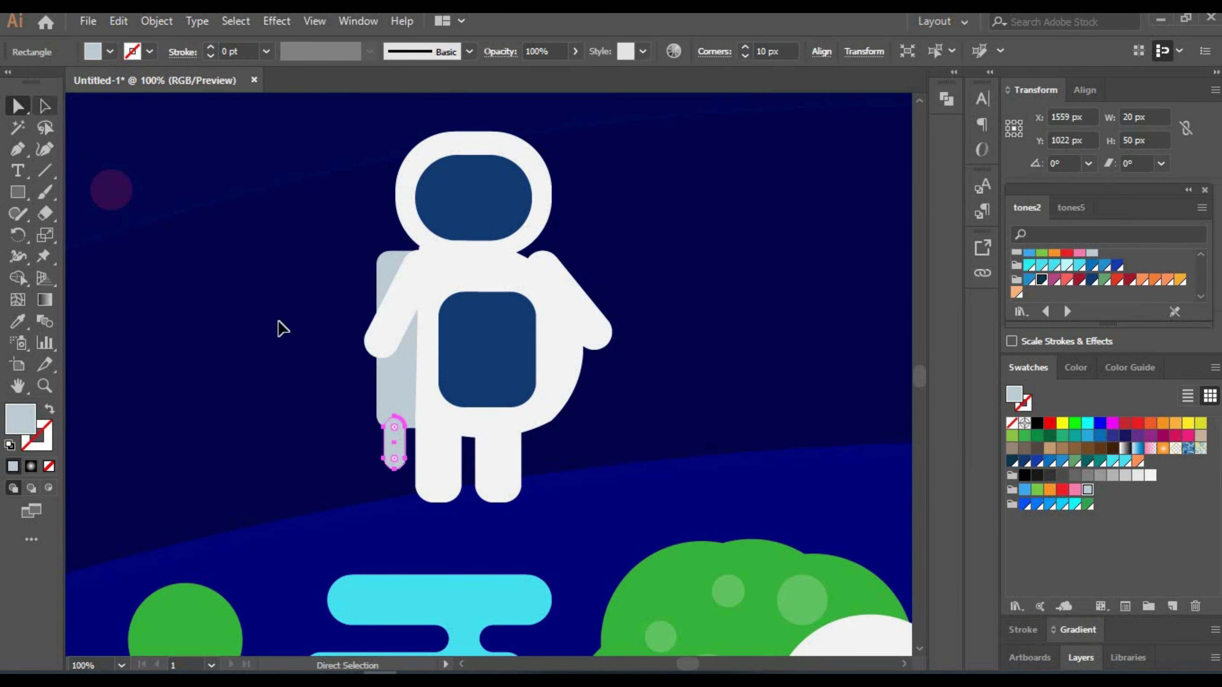
{"action": "key", "text": "a"}
{"action": "left_click", "coordinate": [1088, 438]}
{"action": "left_click", "coordinate": [688, 217]}
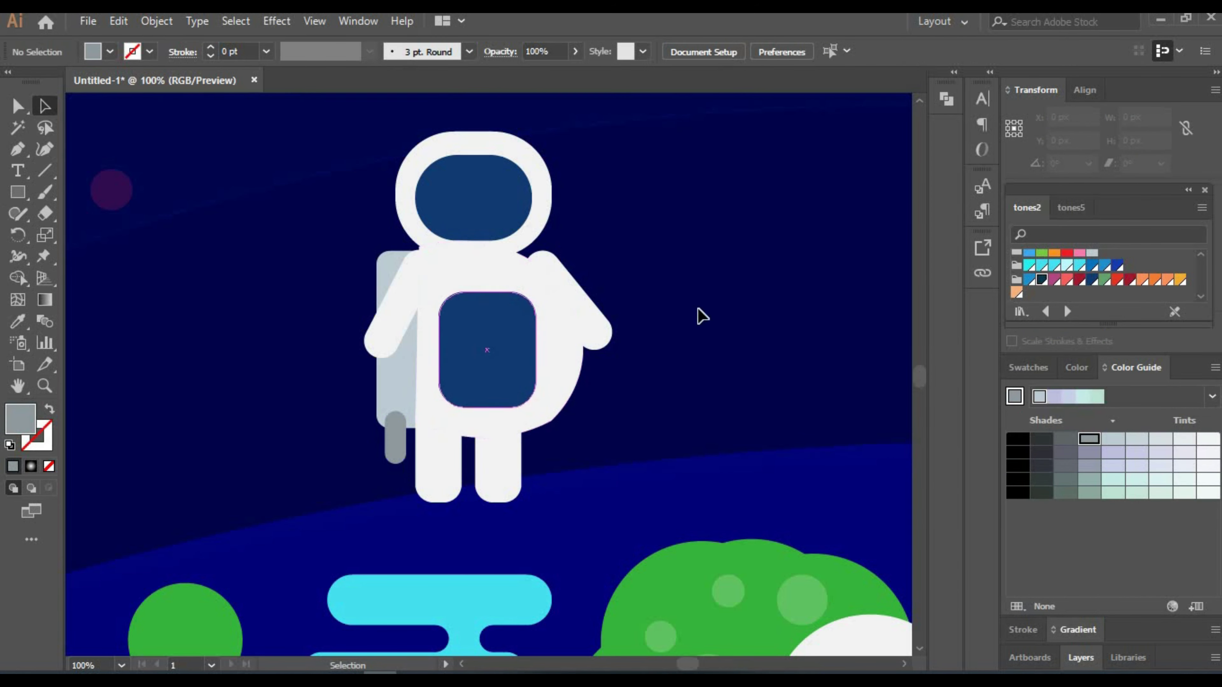
{"action": "type", "text": "250"}
{"action": "key", "text": "Return"}
{"action": "scroll", "coordinate": [693, 491], "scroll_direction": "up", "scroll_amount": 4}
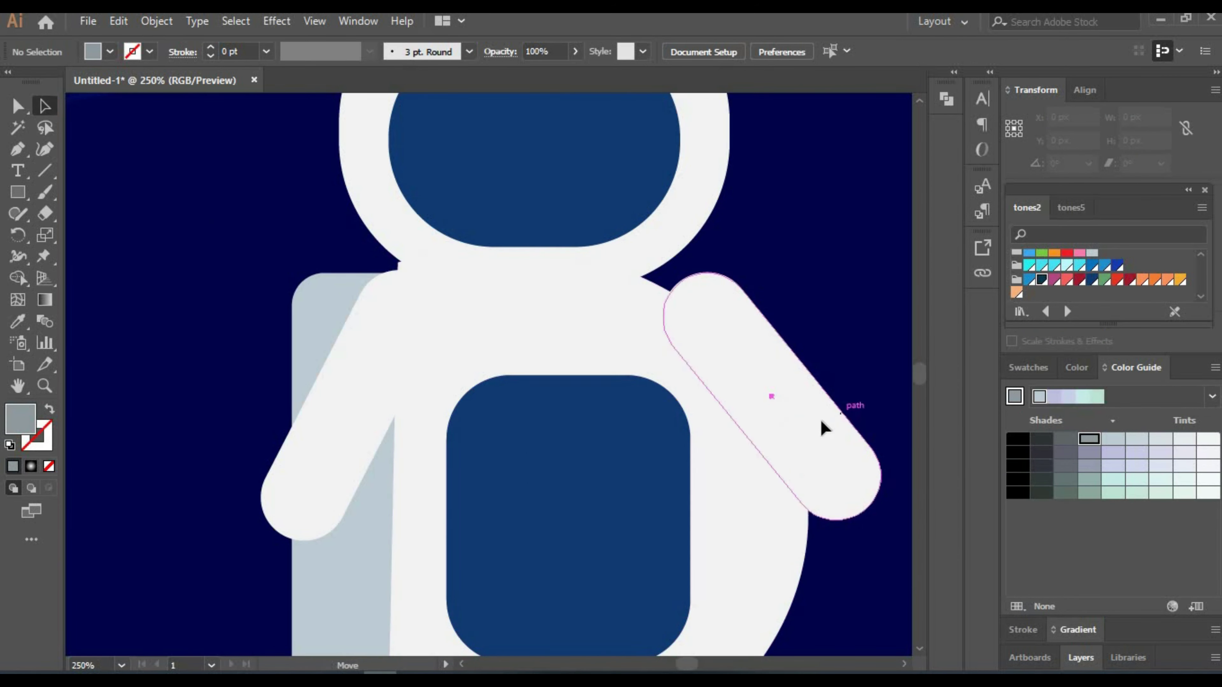
Move the astronaut's right arm into place and rotate it to a diagonal angle.
{"action": "left_click", "coordinate": [741, 405]}
{"action": "left_click_drag", "start_coordinate": [872, 532], "coordinate": [758, 333]}
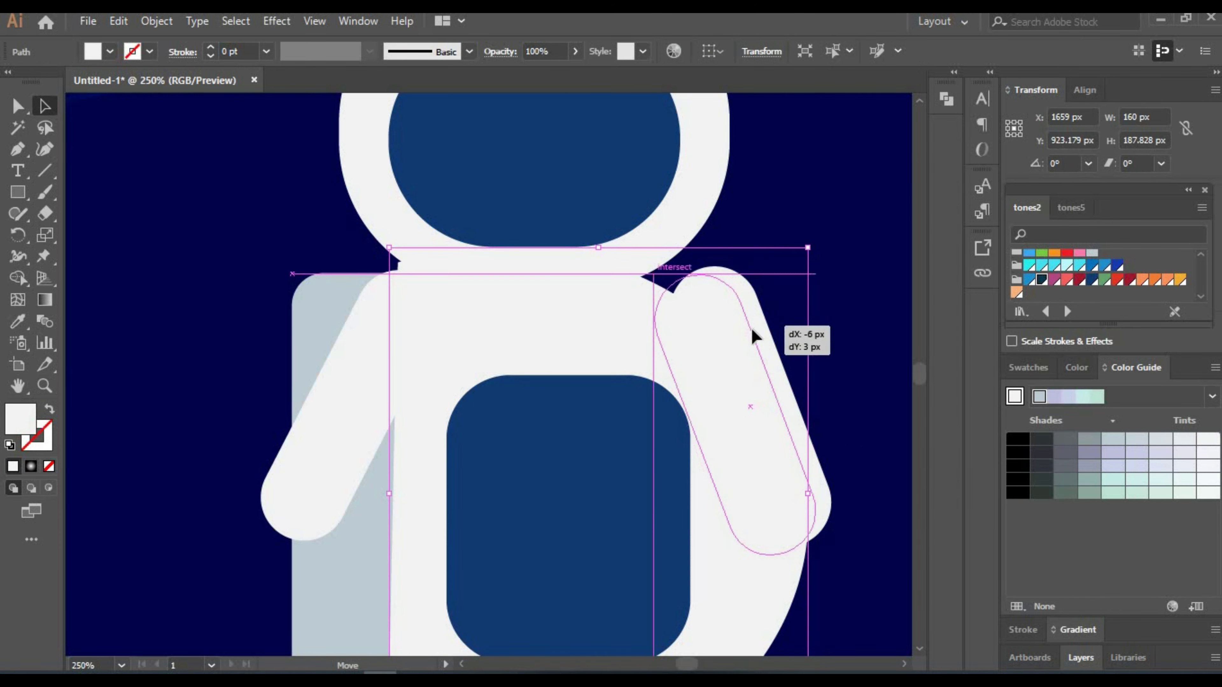
{"action": "key", "text": "ctrl+shift+a"}
{"action": "left_click", "coordinate": [730, 295]}
{"action": "left_click_drag", "start_coordinate": [812, 426], "coordinate": [823, 474]}
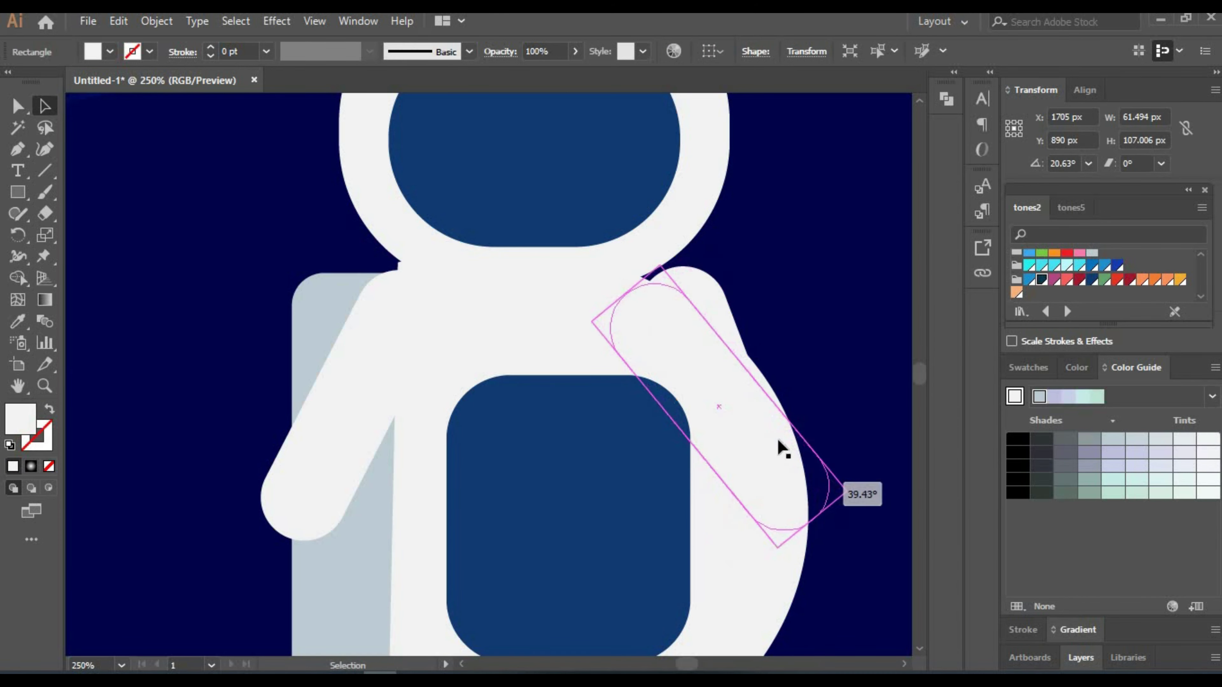
Draw a thin bar across the visor and reshape its ends onto the visor edge.
{"action": "key", "text": "ctrl+shift+a"}
{"action": "left_click_drag", "start_coordinate": [850, 216], "coordinate": [835, 394]}
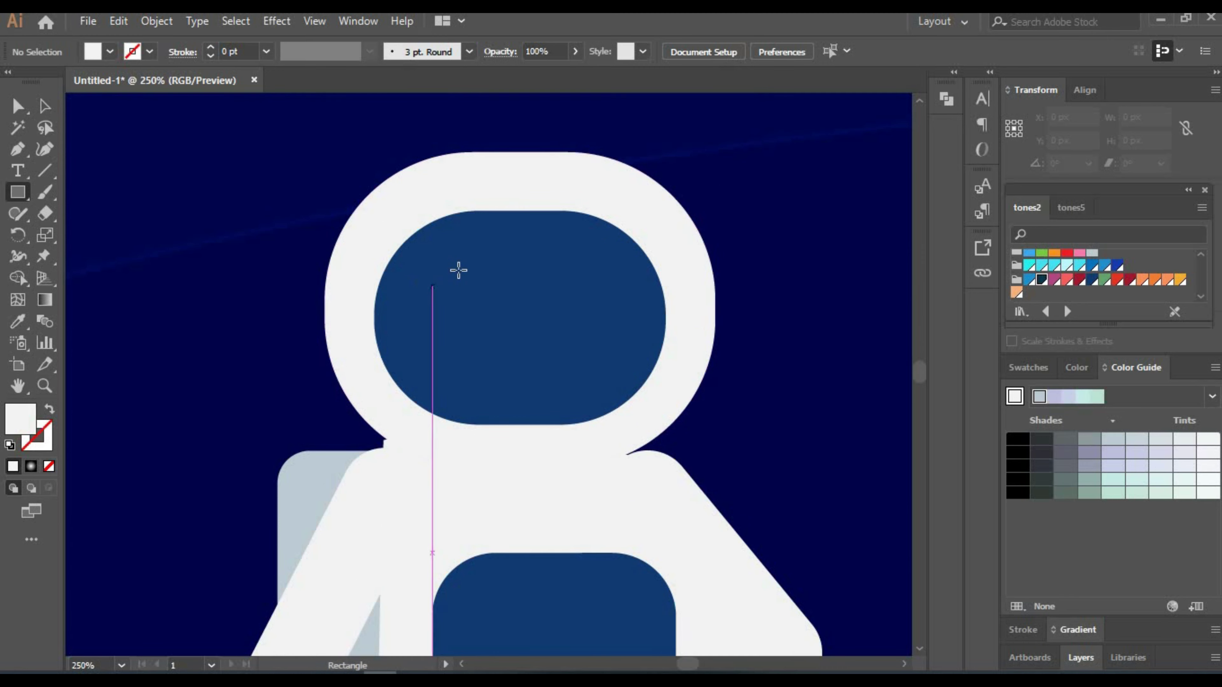
{"action": "left_click_drag", "start_coordinate": [489, 251], "coordinate": [530, 390]}
{"action": "left_click_drag", "start_coordinate": [583, 259], "coordinate": [594, 240]}
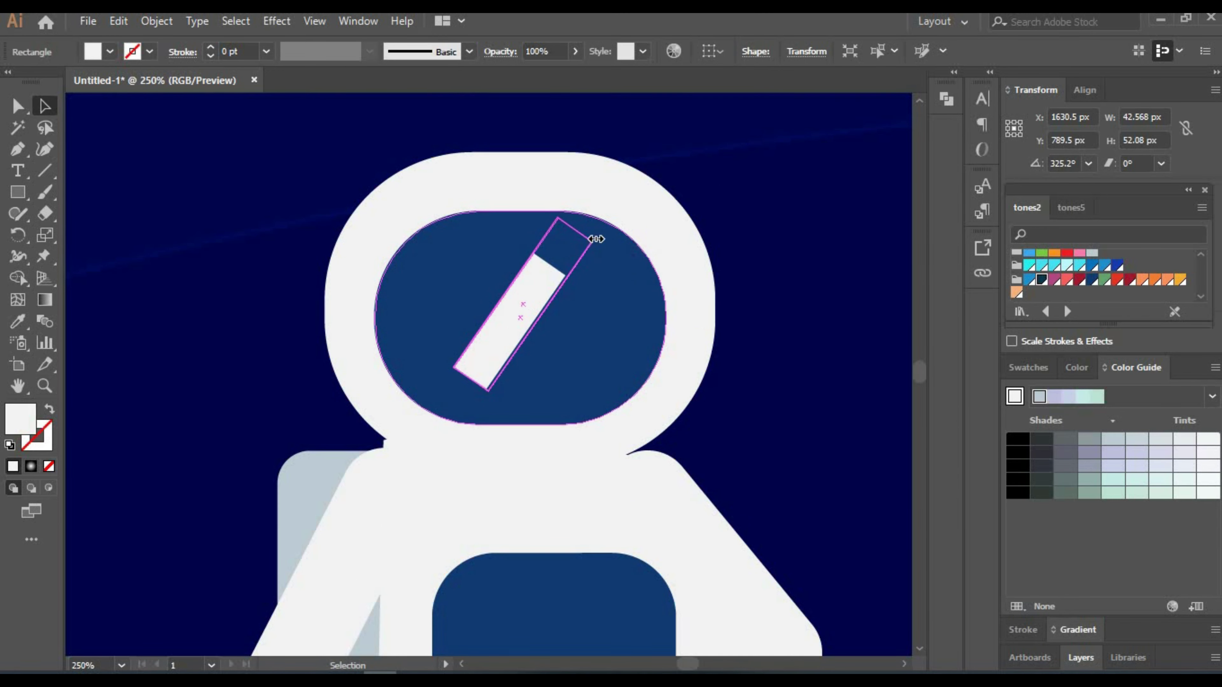
{"action": "key", "text": "shift+grave"}
{"action": "left_click", "coordinate": [487, 391]}
{"action": "left_click_drag", "start_coordinate": [487, 391], "coordinate": [454, 422]}
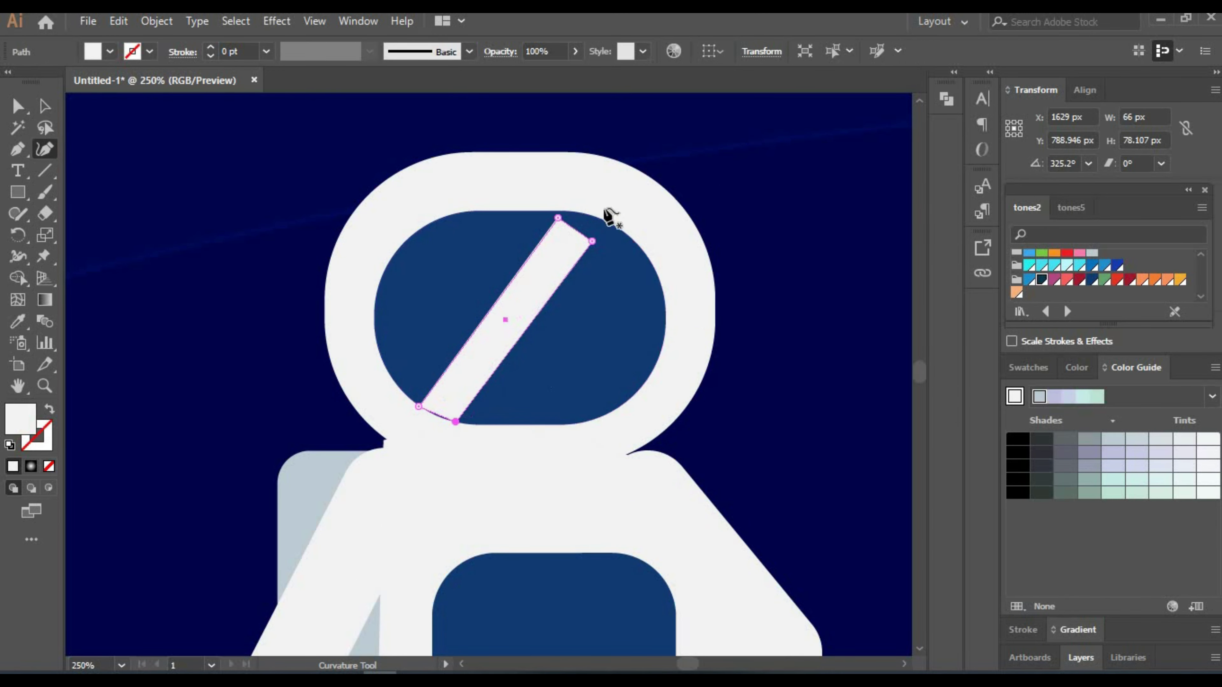
{"action": "left_click_drag", "start_coordinate": [592, 240], "coordinate": [607, 222]}
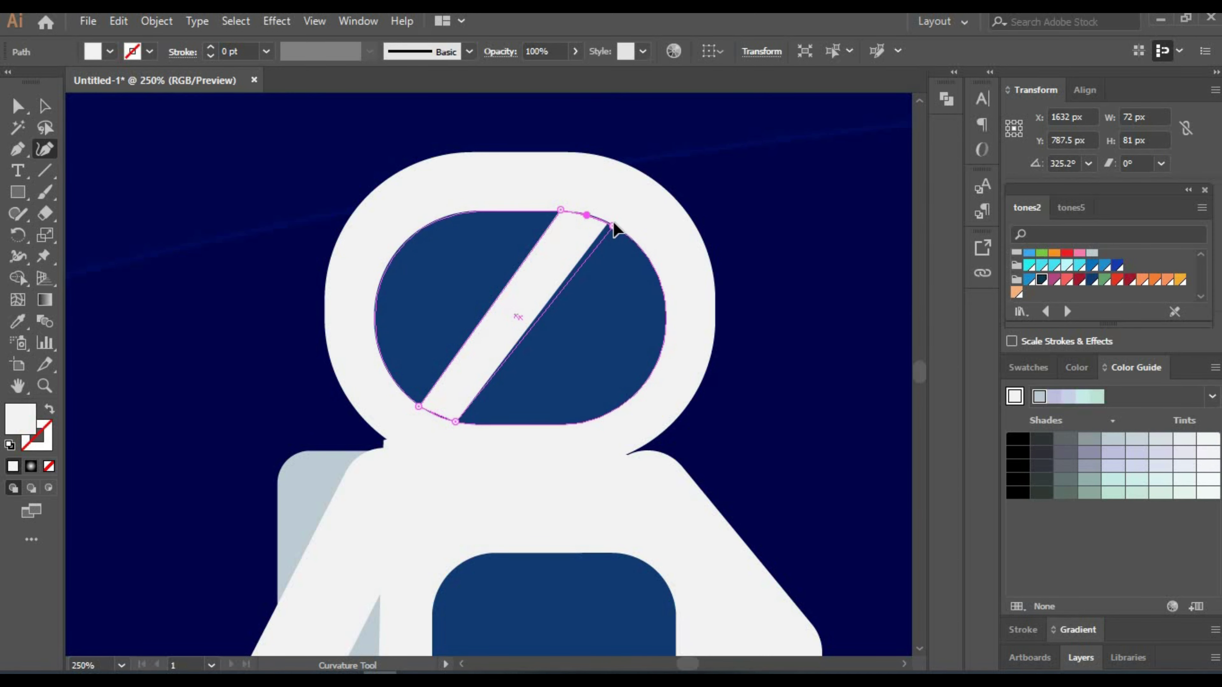
Fill the visor band pale grey-blue and set it to 50% opacity.
{"action": "left_click", "coordinate": [1106, 452]}
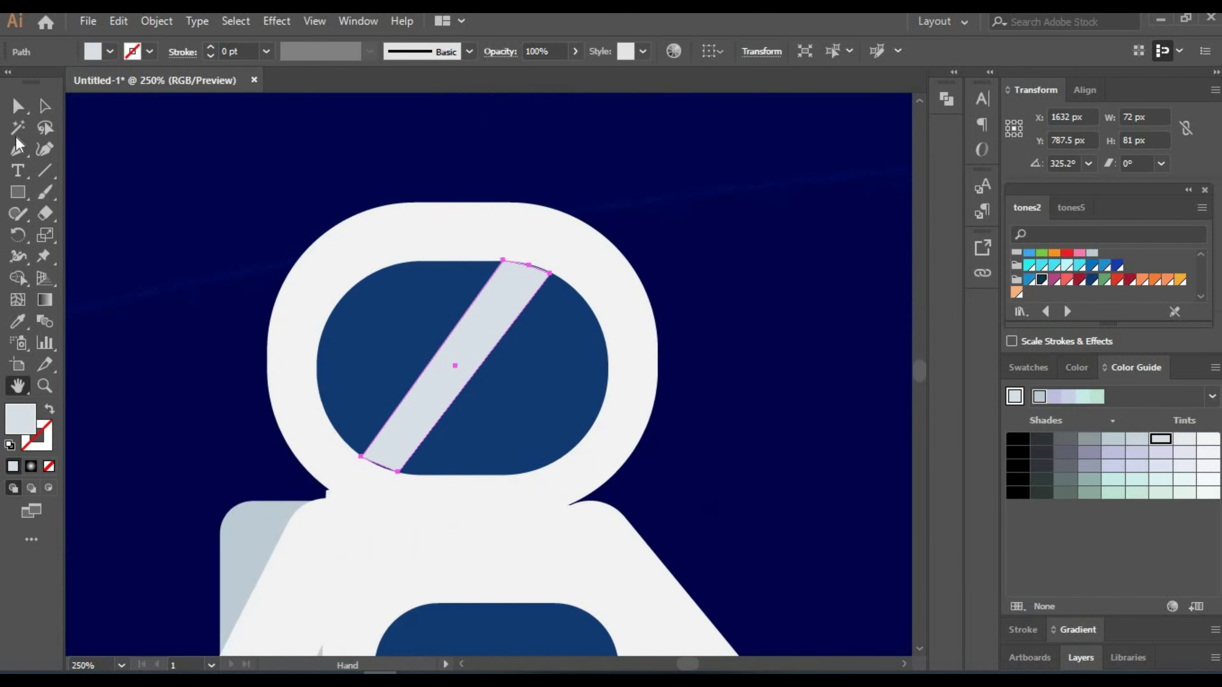
{"action": "type", "text": "400"}
{"action": "key", "text": "Return"}
{"action": "key", "text": "shift+grave"}
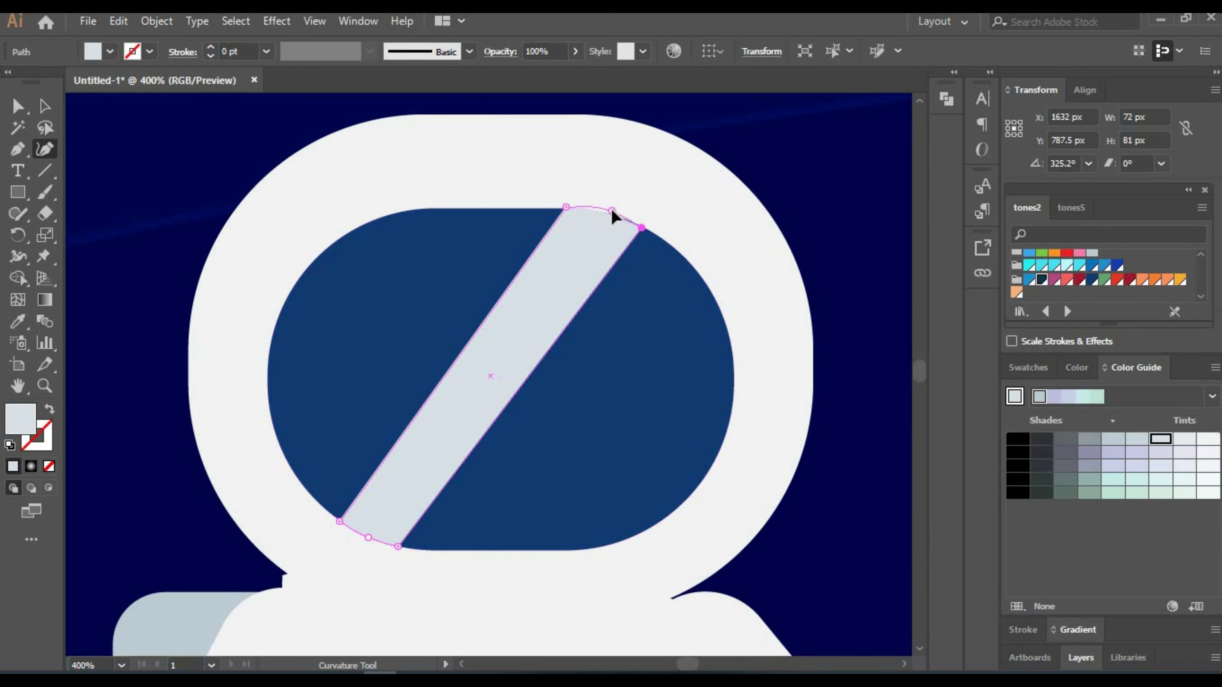
{"action": "key", "text": "v"}
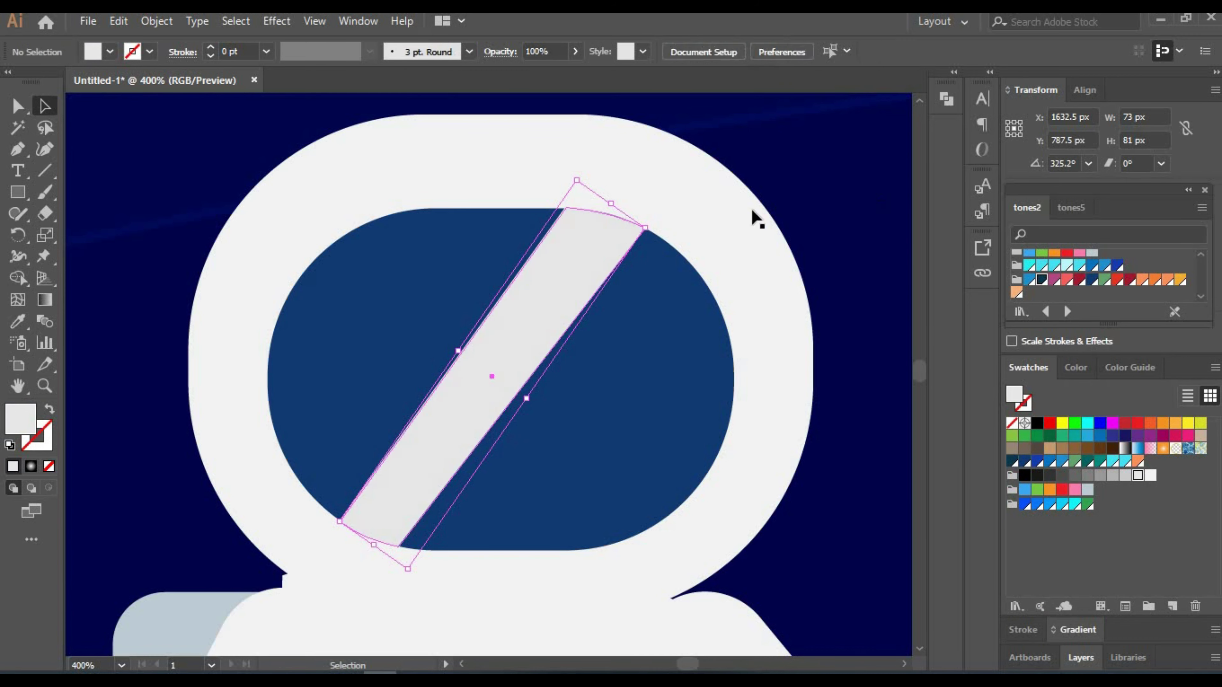
{"action": "key", "text": "5"}
Duplicate the band as a smaller, narrower second stripe; move the chest panel's inner square up.
{"action": "left_click_drag", "start_coordinate": [500, 373], "coordinate": [612, 347]}
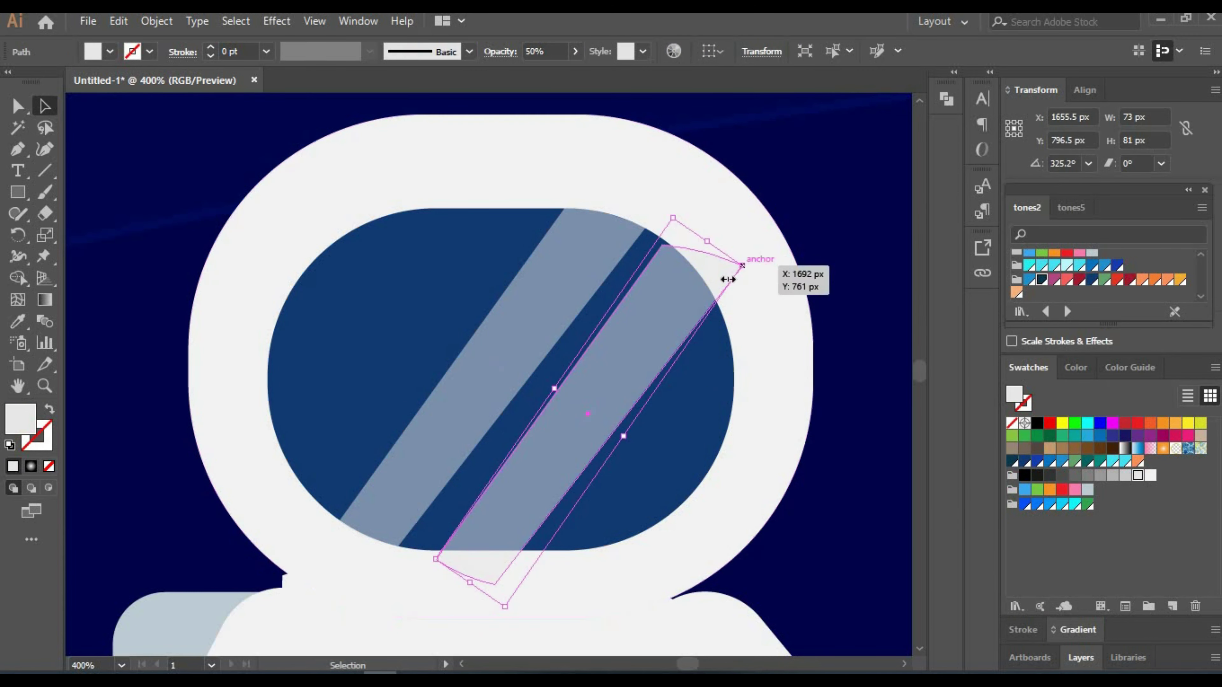
{"action": "left_click_drag", "start_coordinate": [730, 272], "coordinate": [707, 291]}
{"action": "left_click_drag", "start_coordinate": [571, 369], "coordinate": [587, 381]}
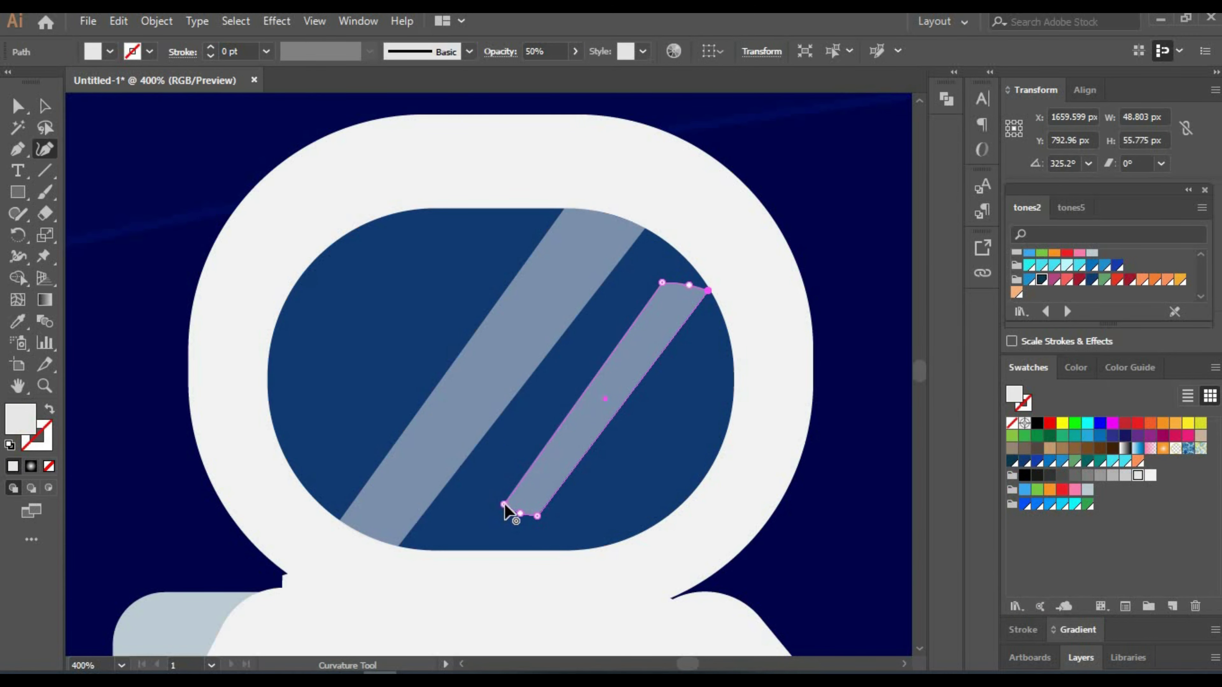
{"action": "left_click_drag", "start_coordinate": [520, 514], "coordinate": [506, 550]}
{"action": "left_click_drag", "start_coordinate": [689, 285], "coordinate": [700, 273]}
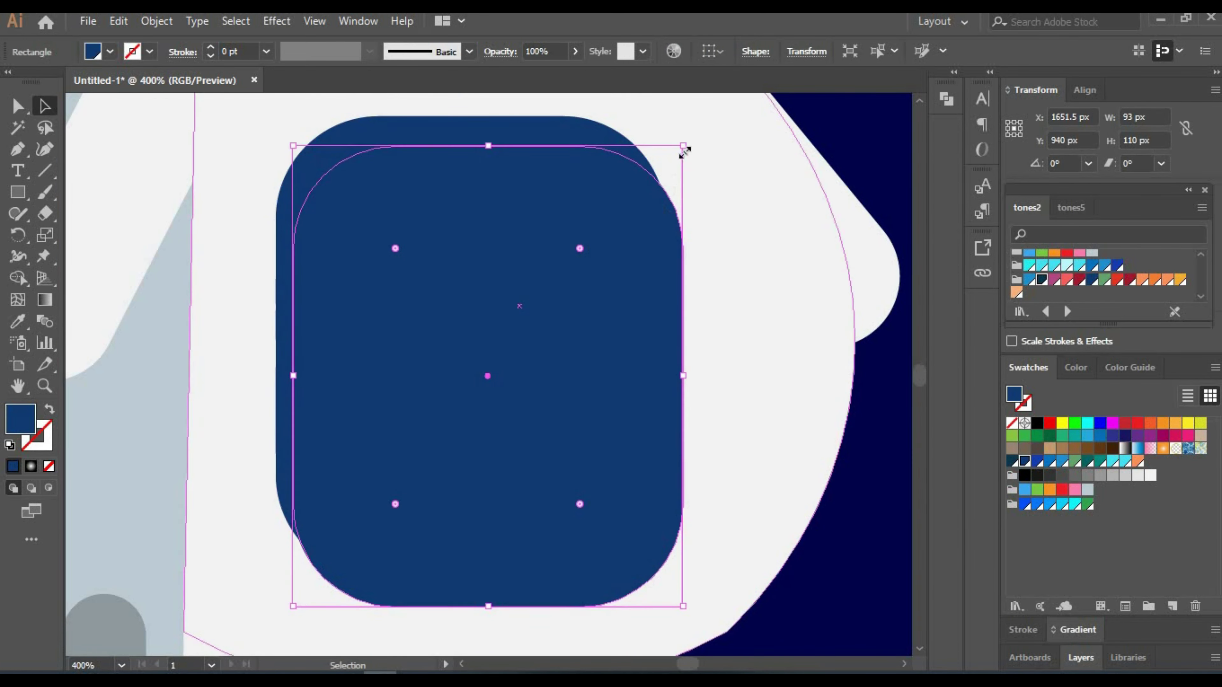
{"action": "left_click_drag", "start_coordinate": [448, 400], "coordinate": [447, 367]}
Give the chest panel's inner square a darker blue and both arms a light grey fill.
{"action": "left_click", "coordinate": [1132, 367]}
{"action": "left_click", "coordinate": [1089, 438]}
{"action": "key", "text": "ctrl+shift+a"}
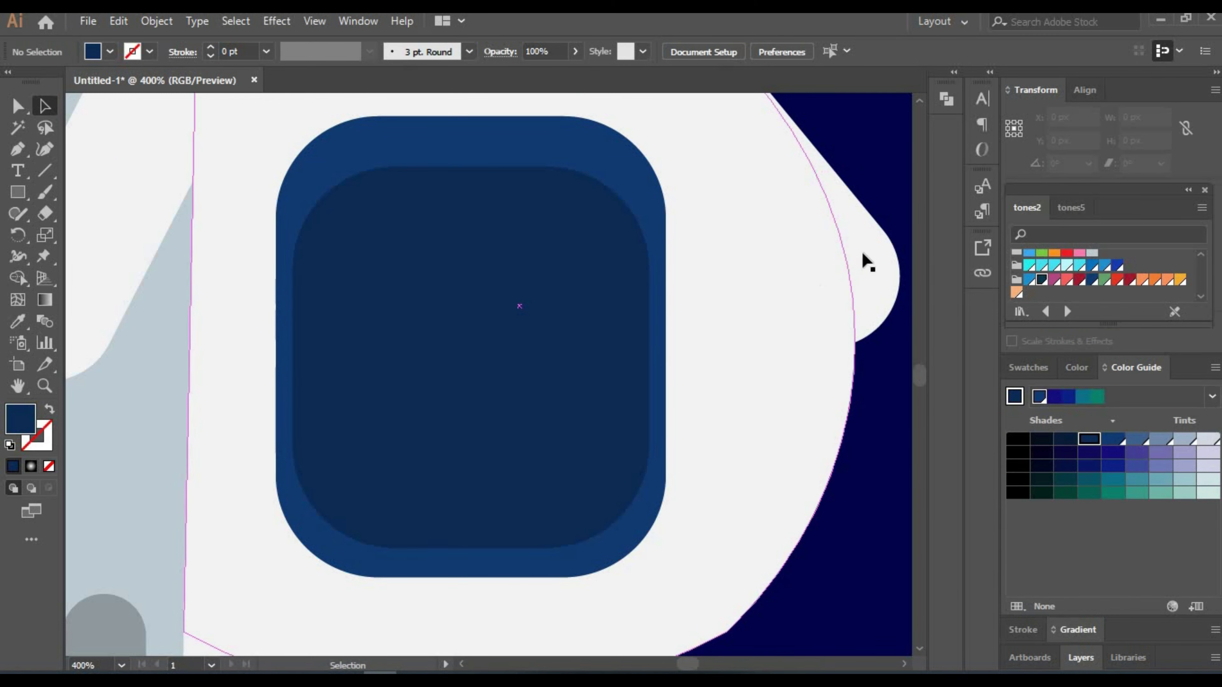
{"action": "left_click", "coordinate": [866, 262]}
{"action": "left_click", "coordinate": [1028, 367]}
{"action": "key", "text": "i"}
{"action": "left_click", "coordinate": [82, 537]}
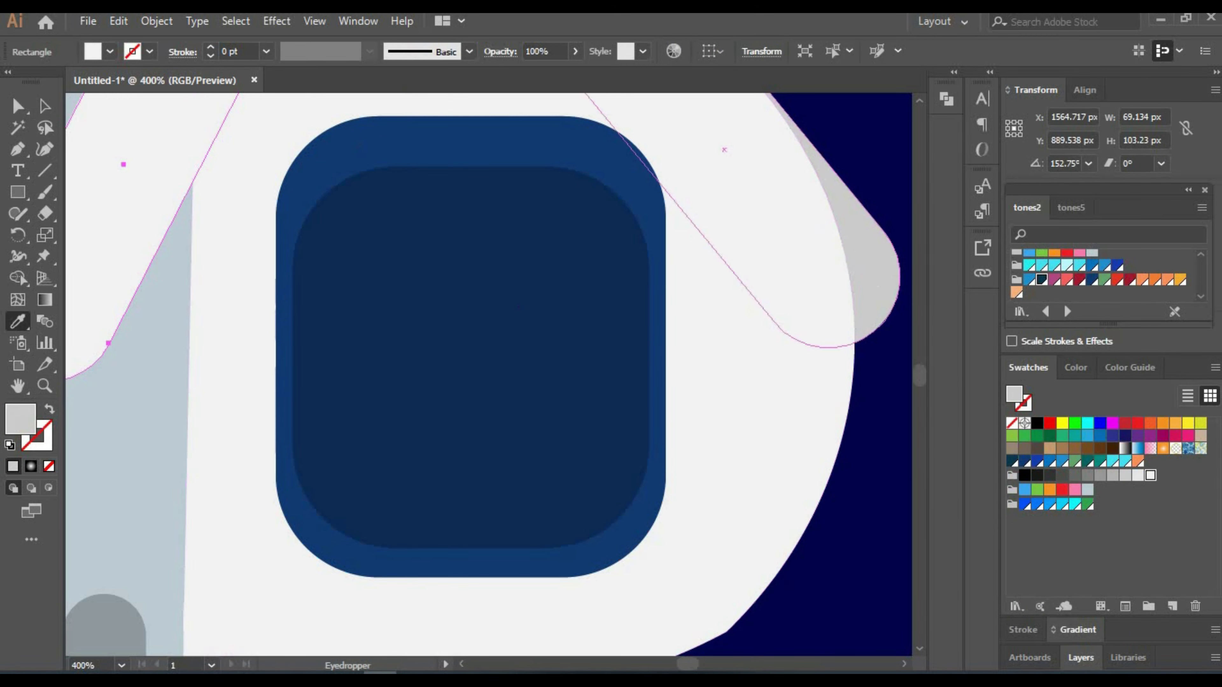
{"action": "left_click", "coordinate": [101, 635]}
Zoom out to 200% and resize and tilt the astronaut slightly up and left.
{"action": "key", "text": "ctrl+shift+a"}
{"action": "type", "text": "a"}
{"action": "type", "text": "200"}
{"action": "key", "text": "Return"}
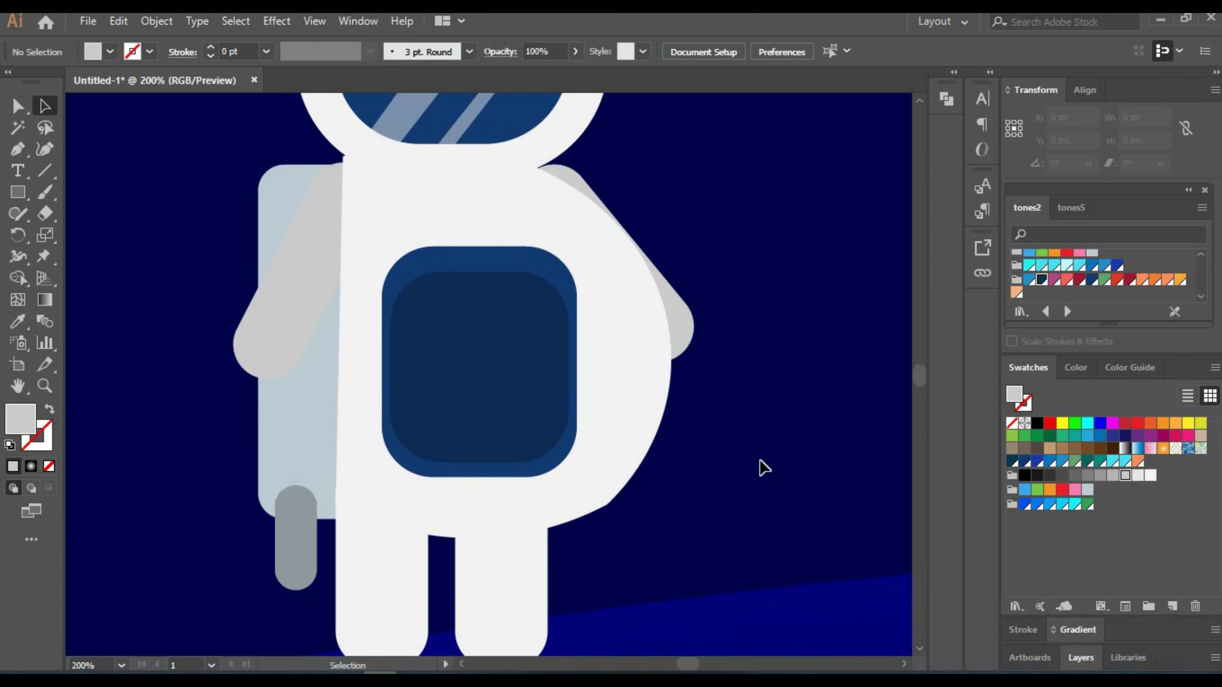
{"action": "key", "text": "h"}
{"action": "left_click_drag", "start_coordinate": [136, 581], "coordinate": [117, 630]}
{"action": "key", "text": "Return"}
{"action": "mouse_move", "coordinate": [532, 455]}
{"action": "left_mouse_down"}
{"action": "mouse_move", "coordinate": [518, 298]}
{"action": "mouse_move", "coordinate": [447, 376]}
{"action": "mouse_move", "coordinate": [440, 355]}
{"action": "left_mouse_up"}
{"action": "left_click", "coordinate": [688, 329]}
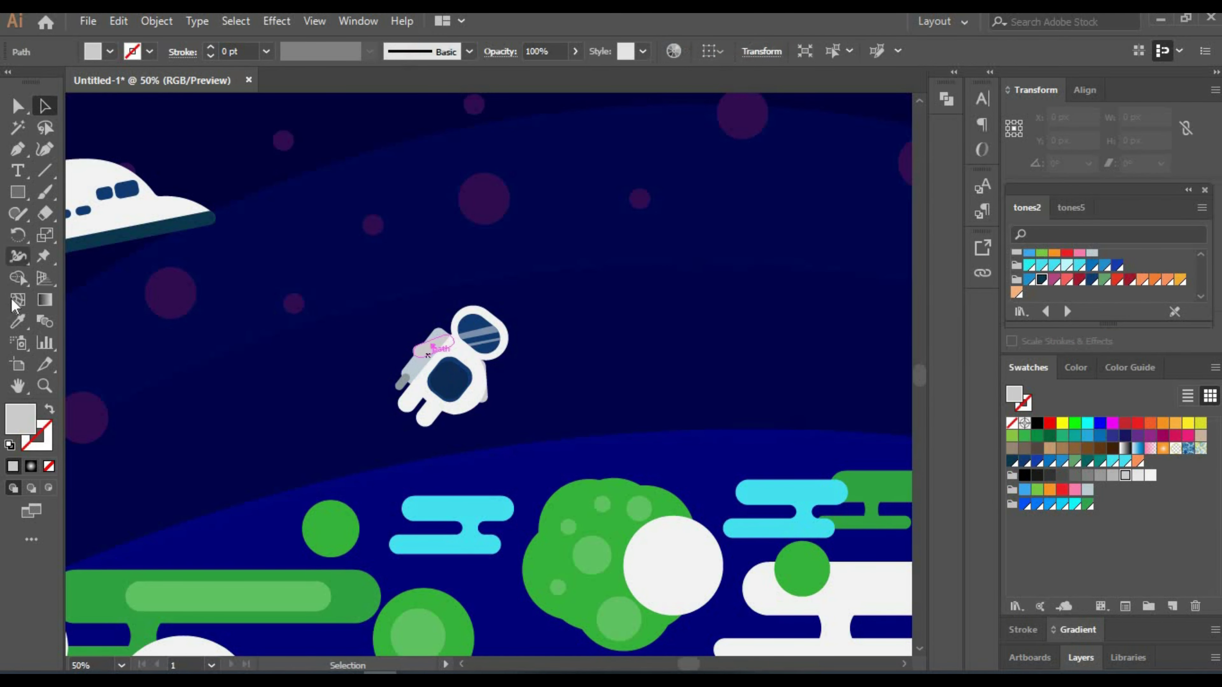
Paint a 4 pt light grey rope from the rocket to the astronaut, then zoom to 25%.
{"action": "left_click", "coordinate": [17, 321]}
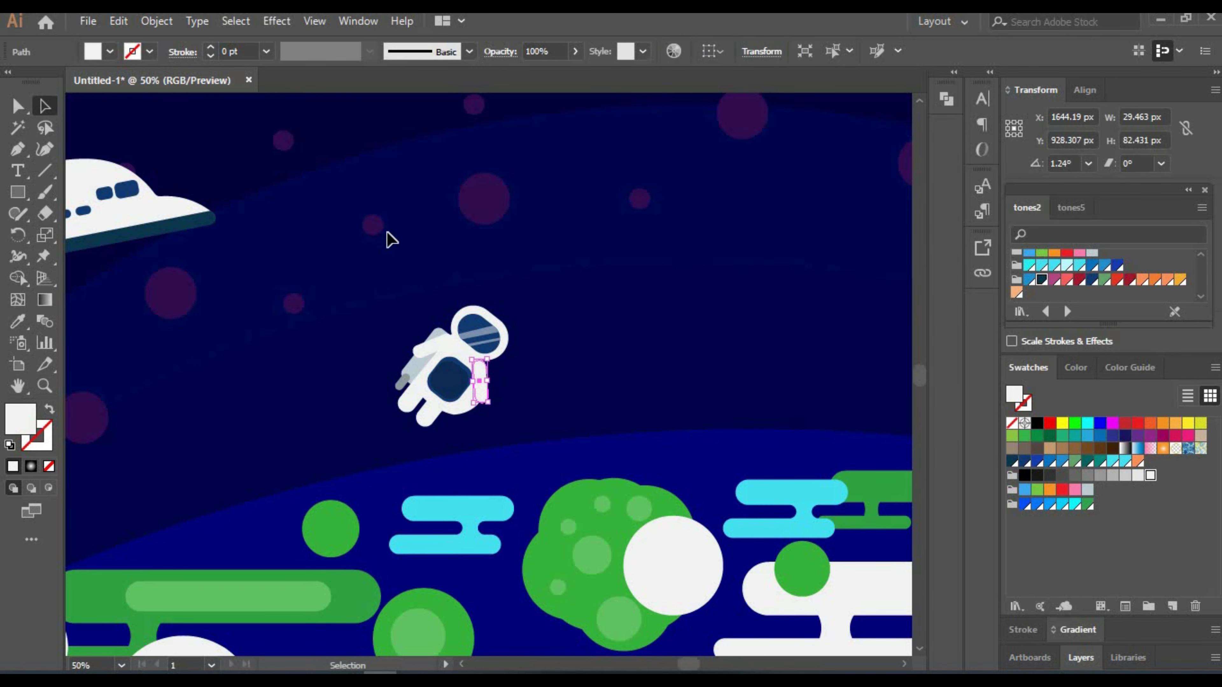
{"action": "left_click", "coordinate": [573, 368]}
{"action": "left_click_drag", "start_coordinate": [572, 368], "coordinate": [719, 342]}
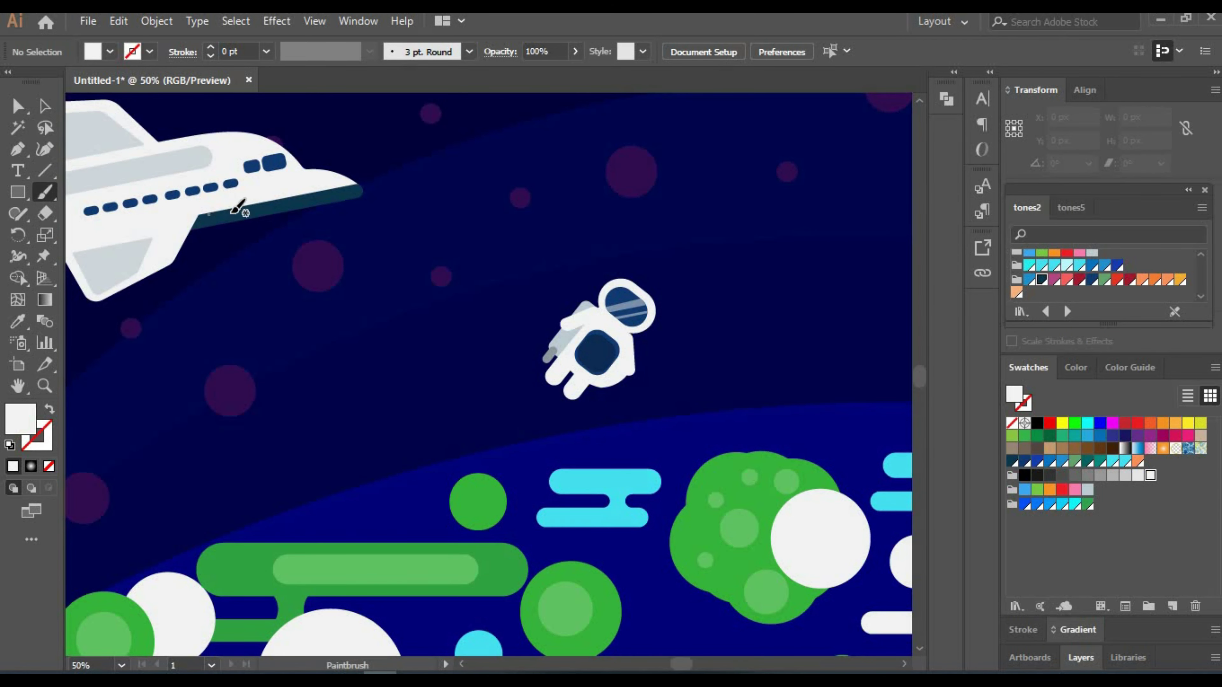
{"action": "left_click_drag", "start_coordinate": [430, 302], "coordinate": [582, 299]}
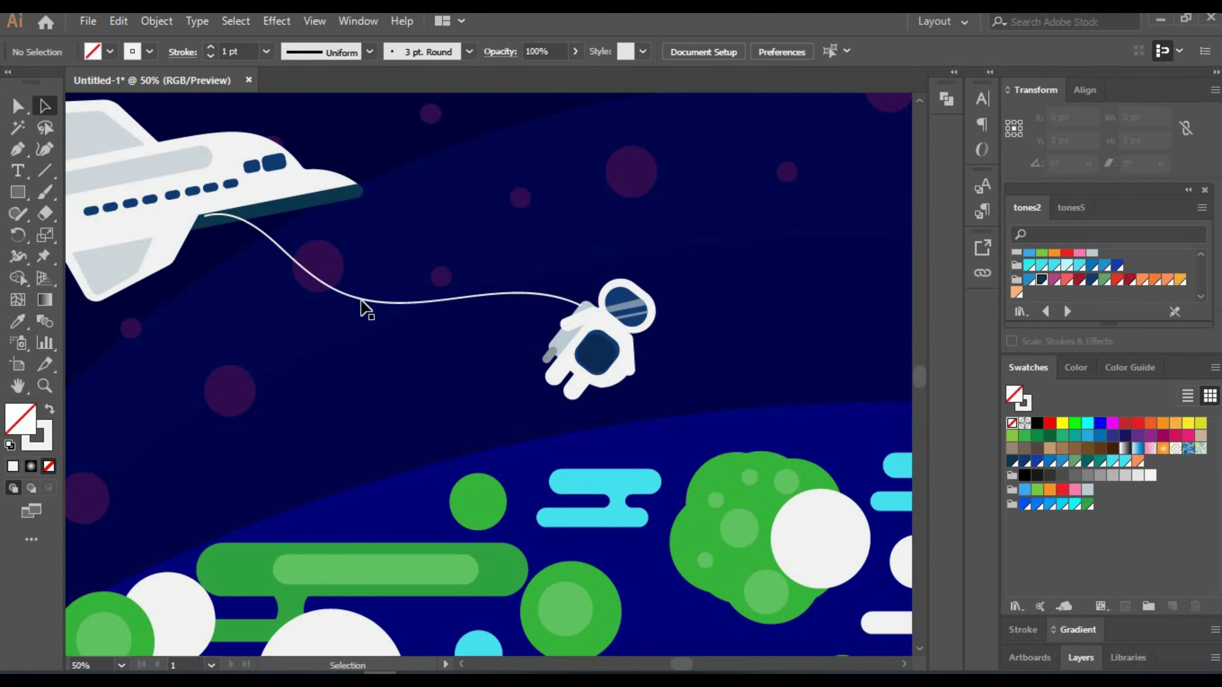
{"action": "left_click", "coordinate": [366, 307]}
{"action": "left_click", "coordinate": [210, 47]}
{"action": "left_click", "coordinate": [210, 47]}
{"action": "left_click", "coordinate": [211, 46]}
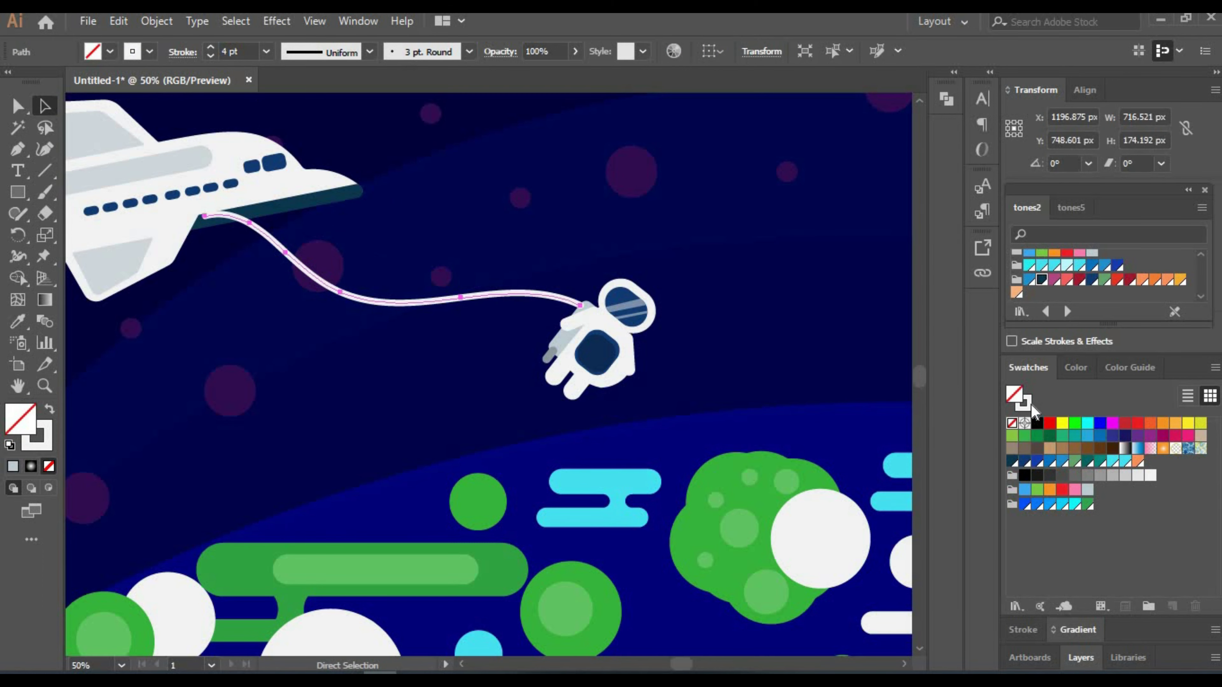
{"action": "left_click", "coordinate": [1087, 489]}
{"action": "left_click", "coordinate": [791, 218]}
{"action": "left_click_drag", "start_coordinate": [205, 215], "coordinate": [195, 217]}
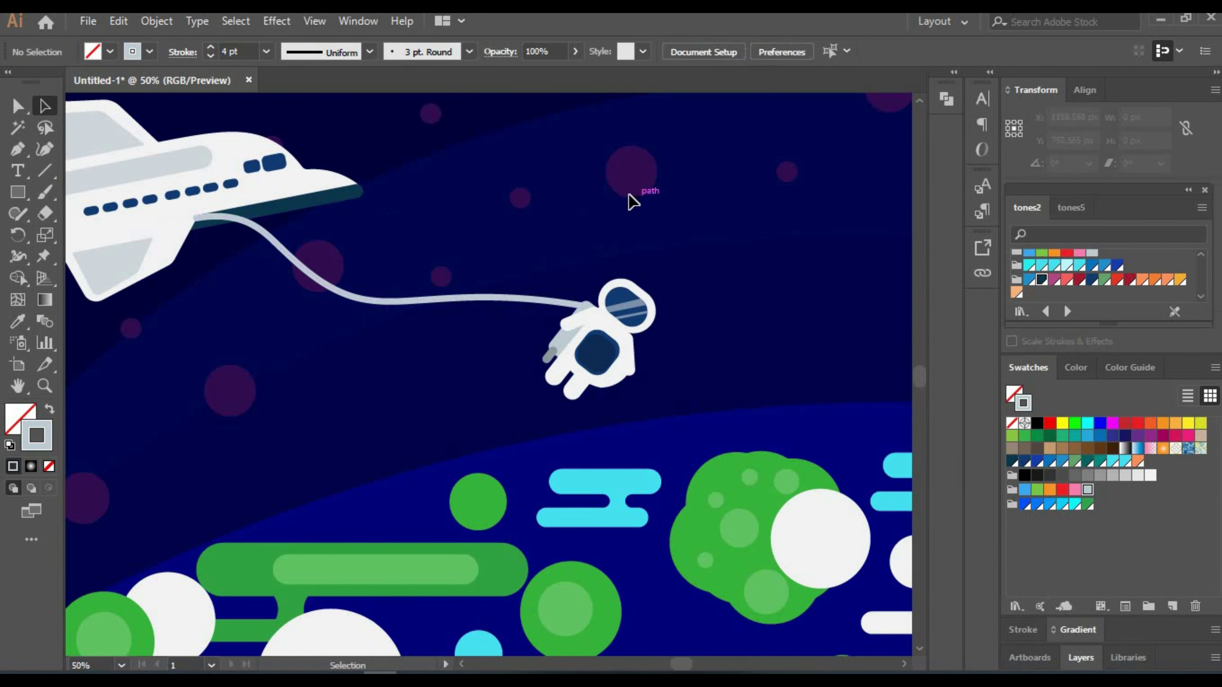
{"action": "type", "text": "25"}
{"action": "key", "text": "Return"}
Rename the layers astranaut, sky, shadow and earth, then hide the shadow layer.
{"action": "key", "text": "h"}
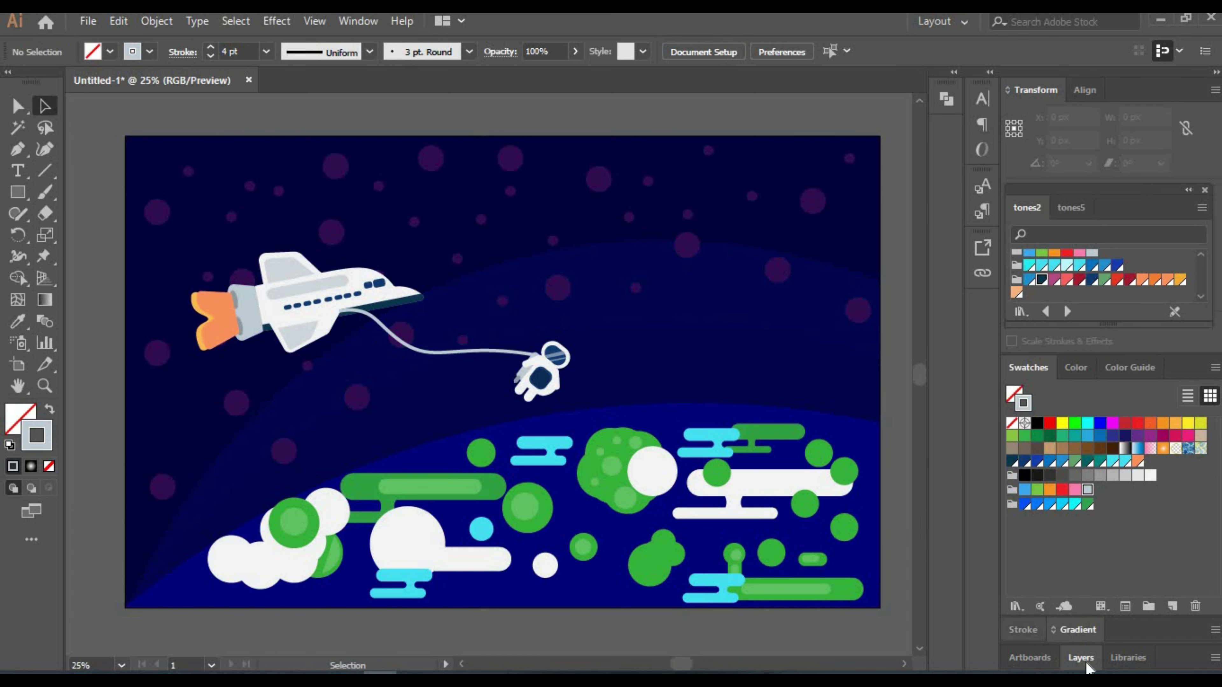
{"action": "left_click", "coordinate": [1086, 664]}
{"action": "double_click", "coordinate": [1133, 449]}
{"action": "double_click", "coordinate": [1123, 470]}
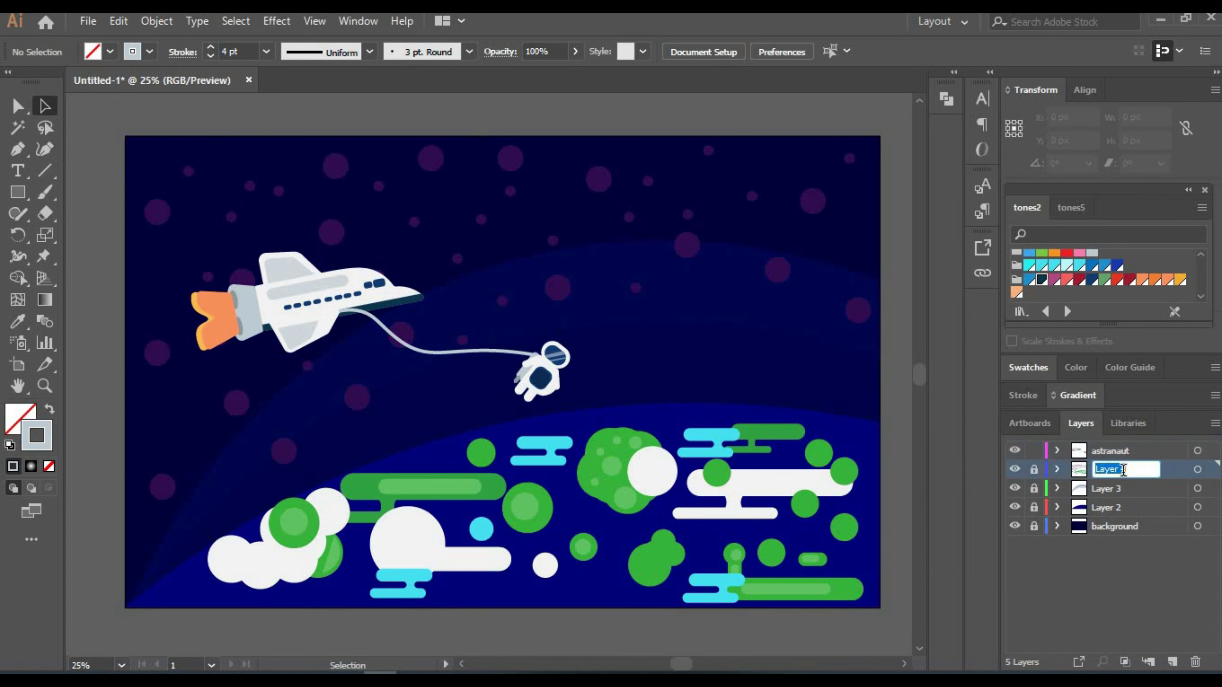
{"action": "double_click", "coordinate": [1148, 493]}
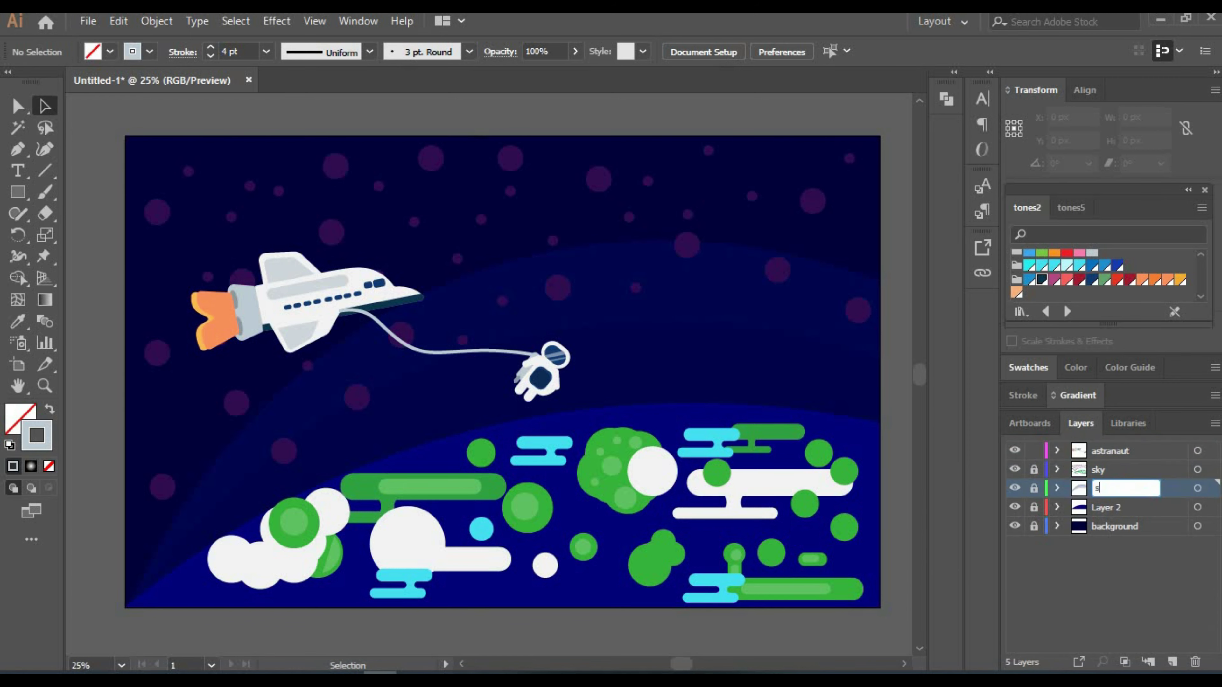
{"action": "double_click", "coordinate": [1104, 507]}
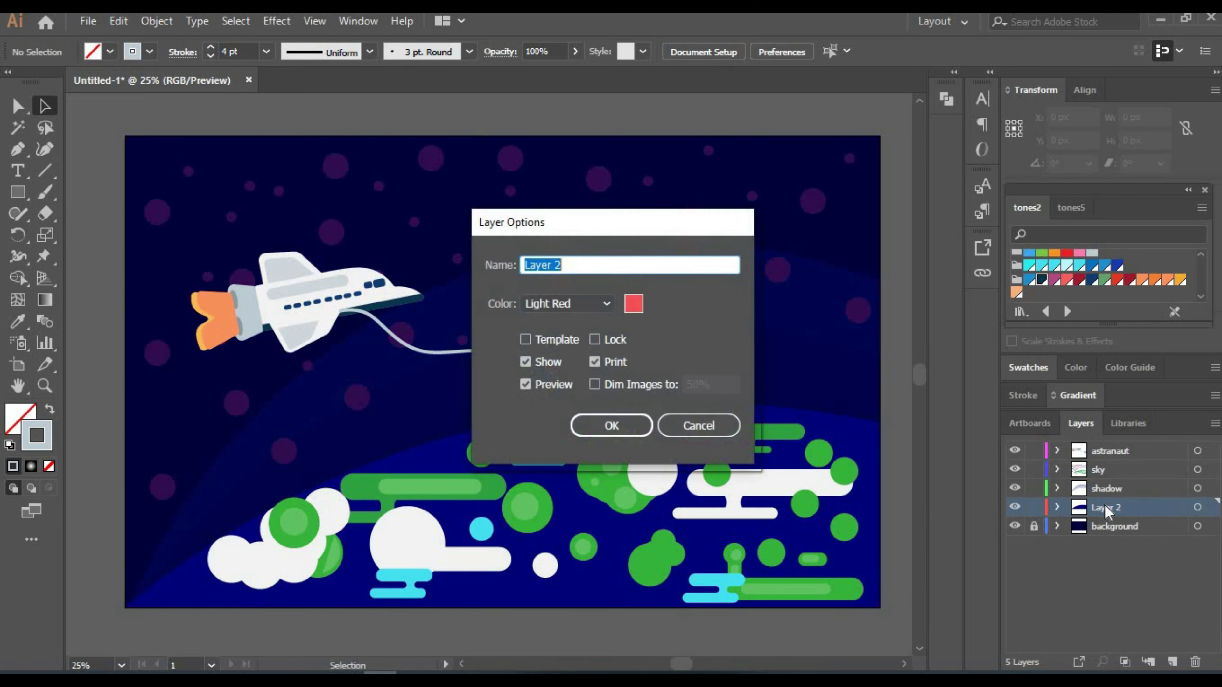
{"action": "type", "text": "earth"}
{"action": "key", "text": "Return"}
{"action": "left_click", "coordinate": [1033, 525]}
{"action": "left_click", "coordinate": [1014, 469]}
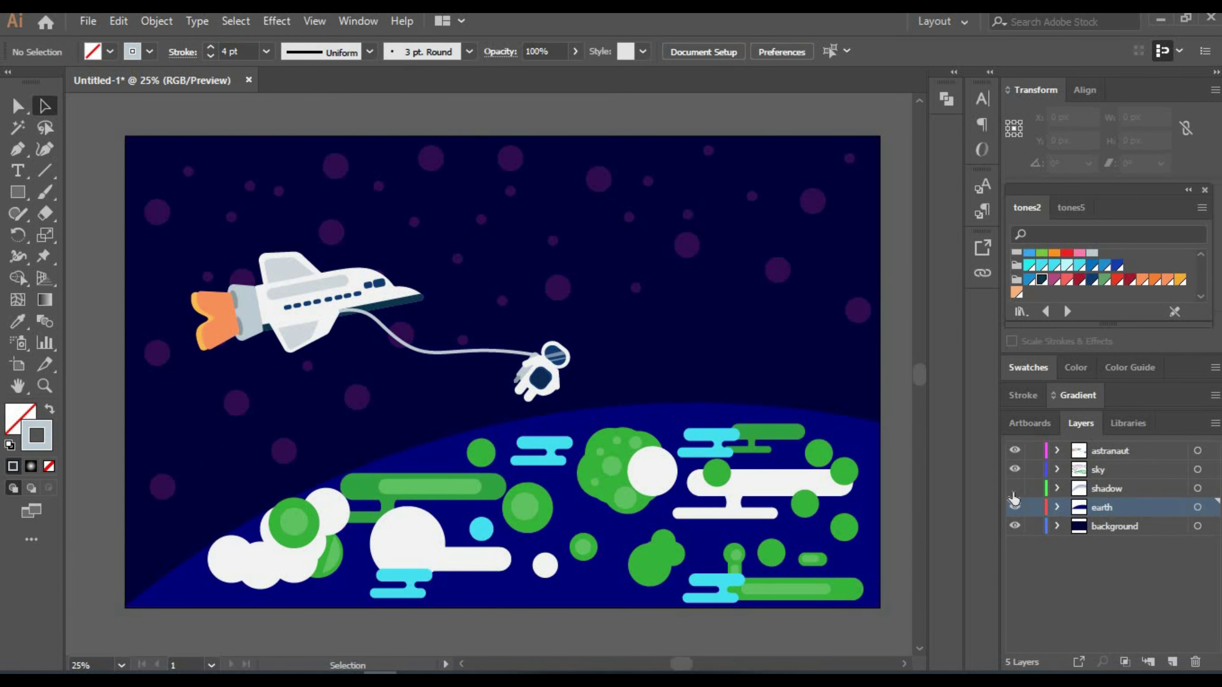